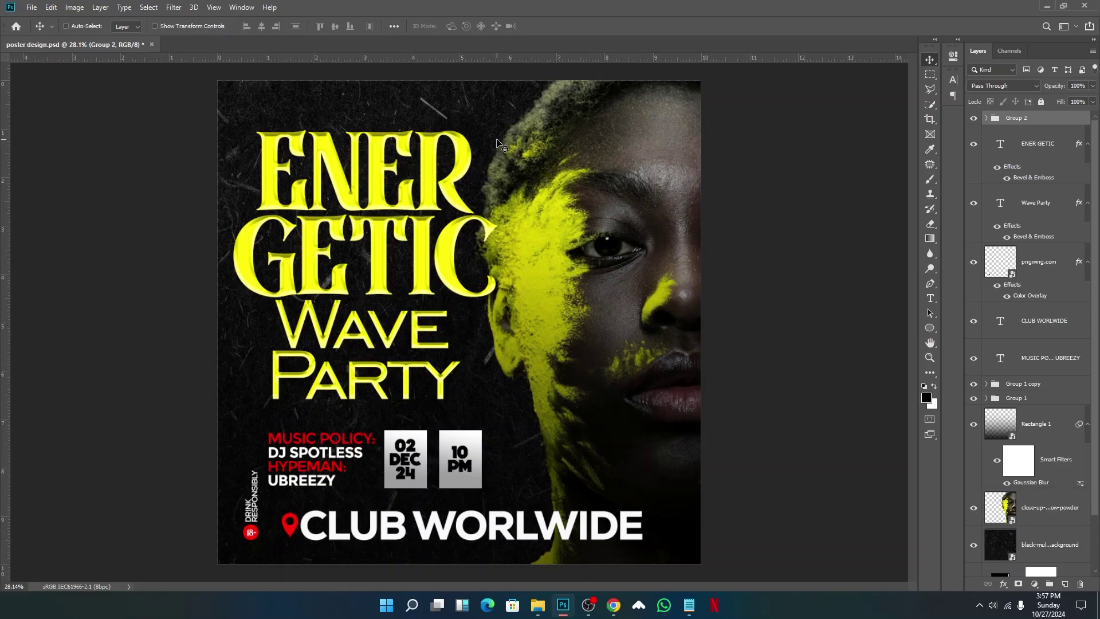
# - Create a blank white 10 × 10 in, 300 ppi document titled 'eye ctaching poster' and zoom in
pyautogui.click(30, 8)
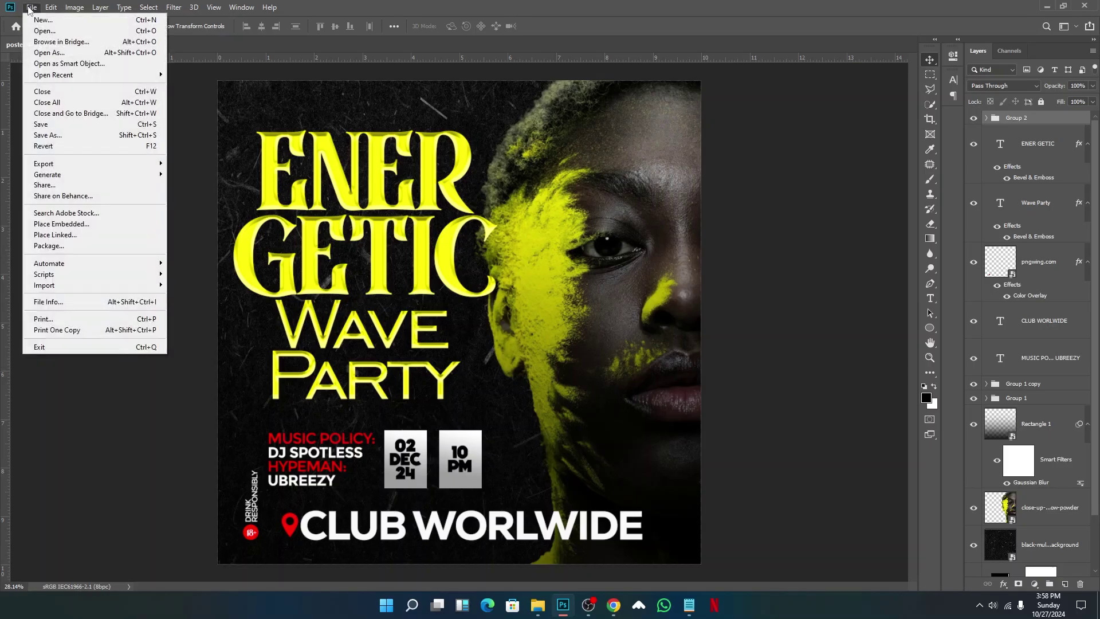
pyautogui.click(31, 8)
pyautogui.hotkey('ctrl', 'n')
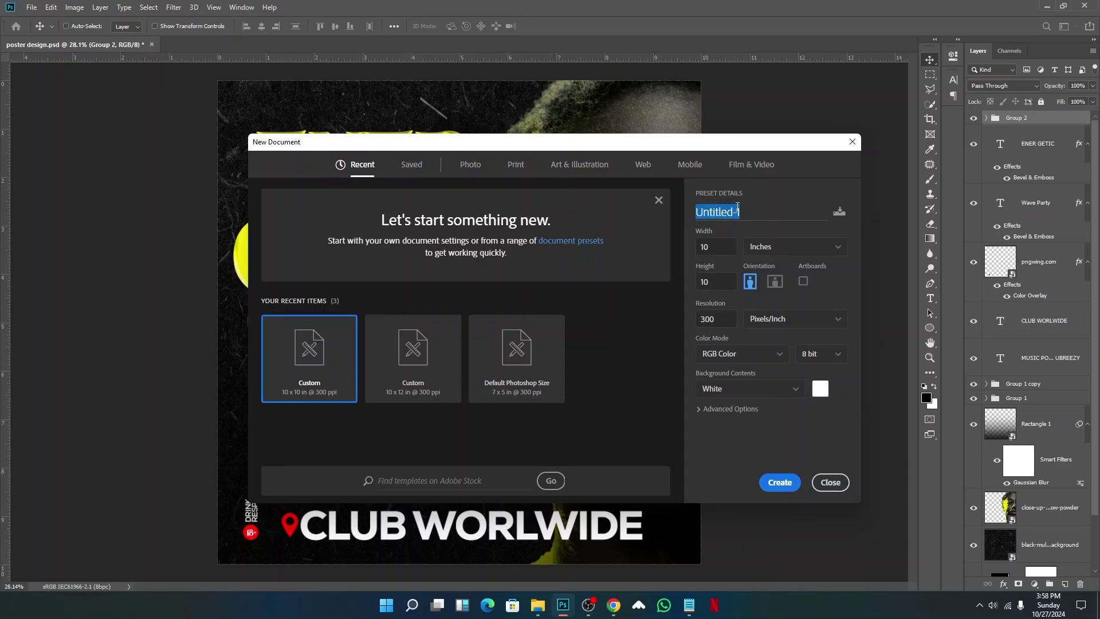
pyautogui.write('EY')
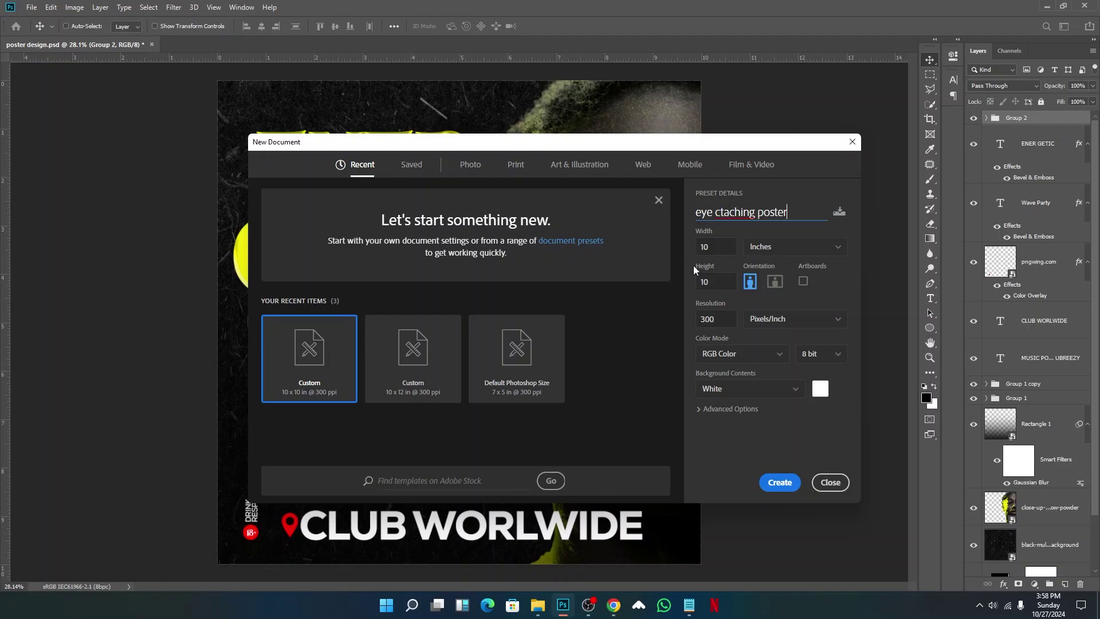
pyautogui.click(779, 482)
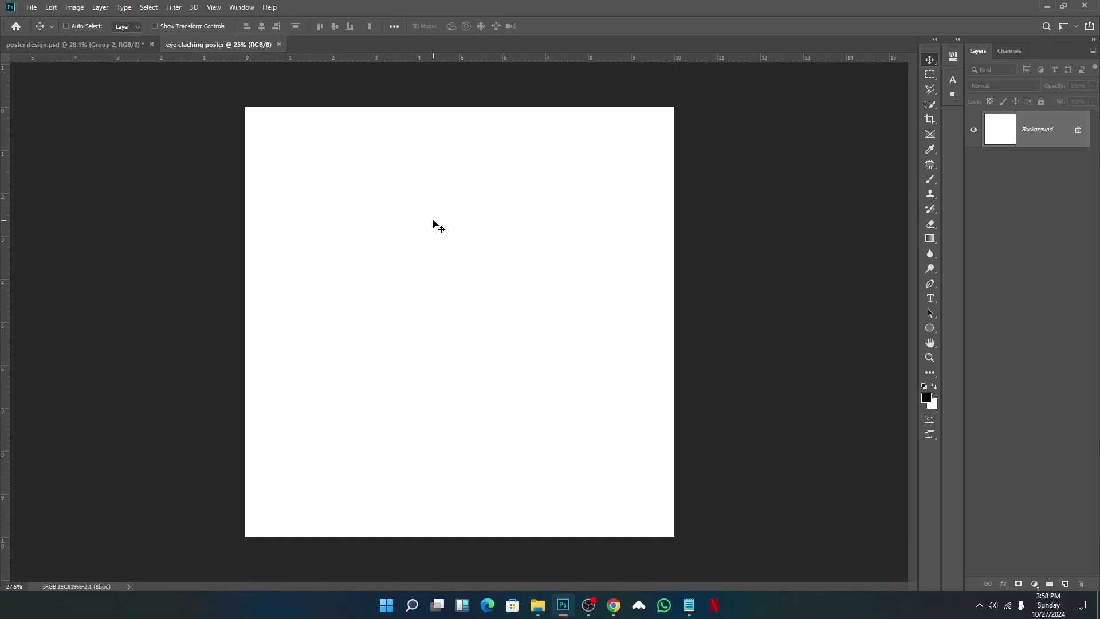
pyautogui.hotkey('ctrl', '+')
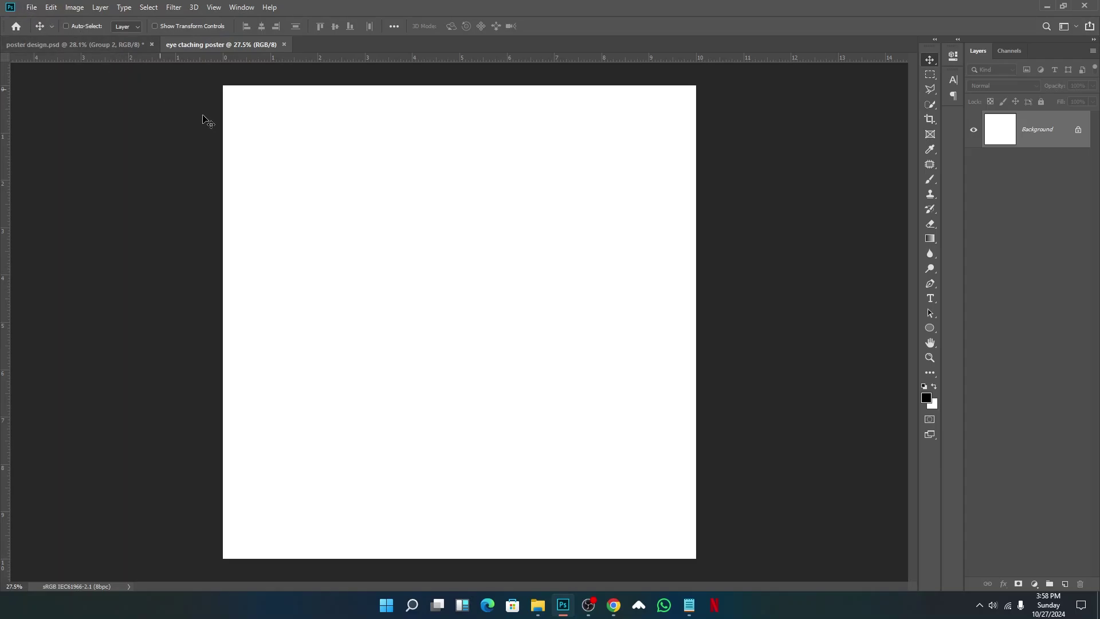
# - In the browser, go back from the Black mulberry photo page through the search history
pyautogui.click(612, 605)
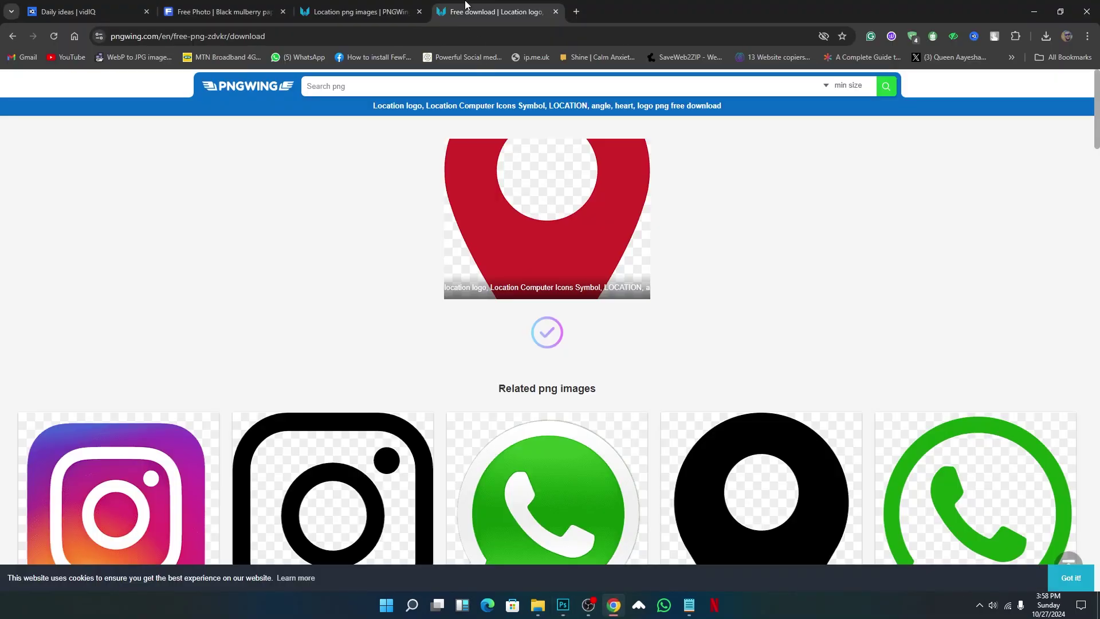
pyautogui.click(217, 15)
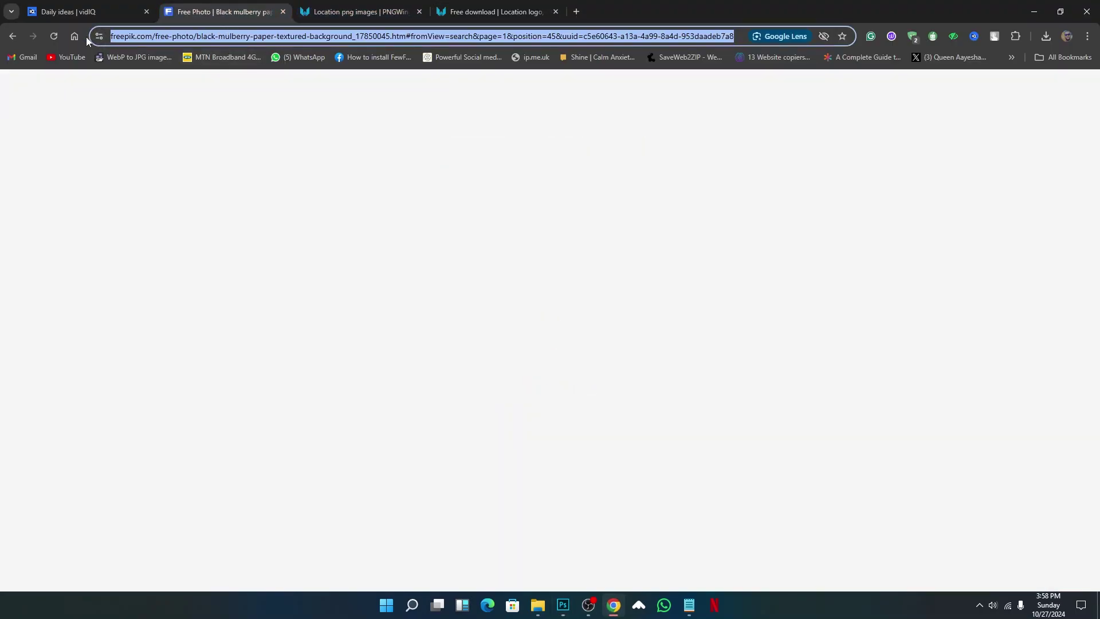
pyautogui.click(16, 39)
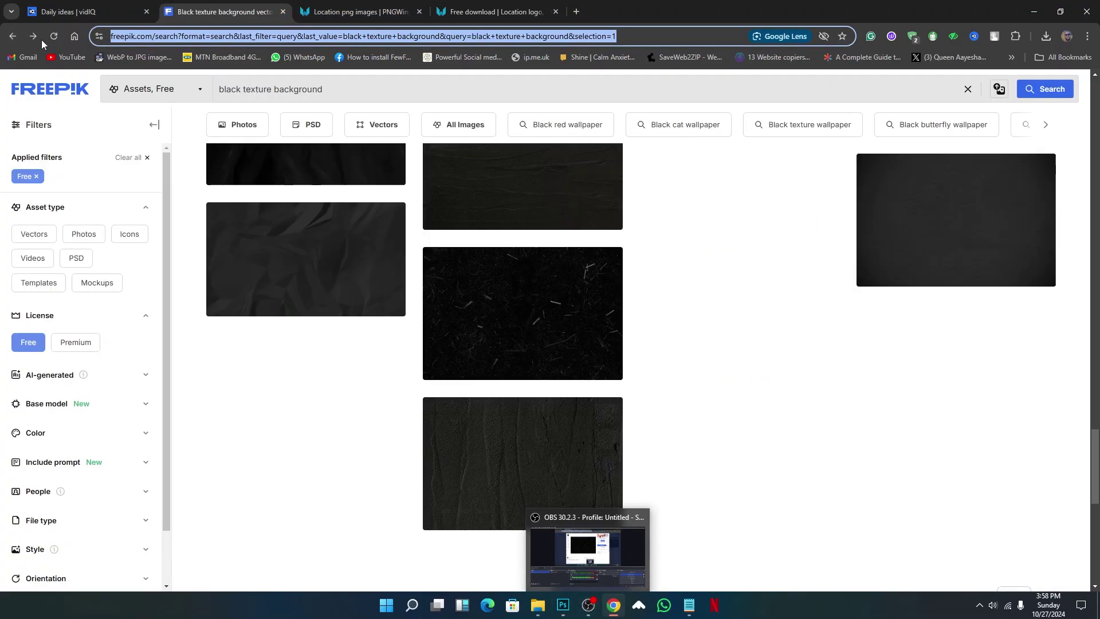
pyautogui.click(12, 38)
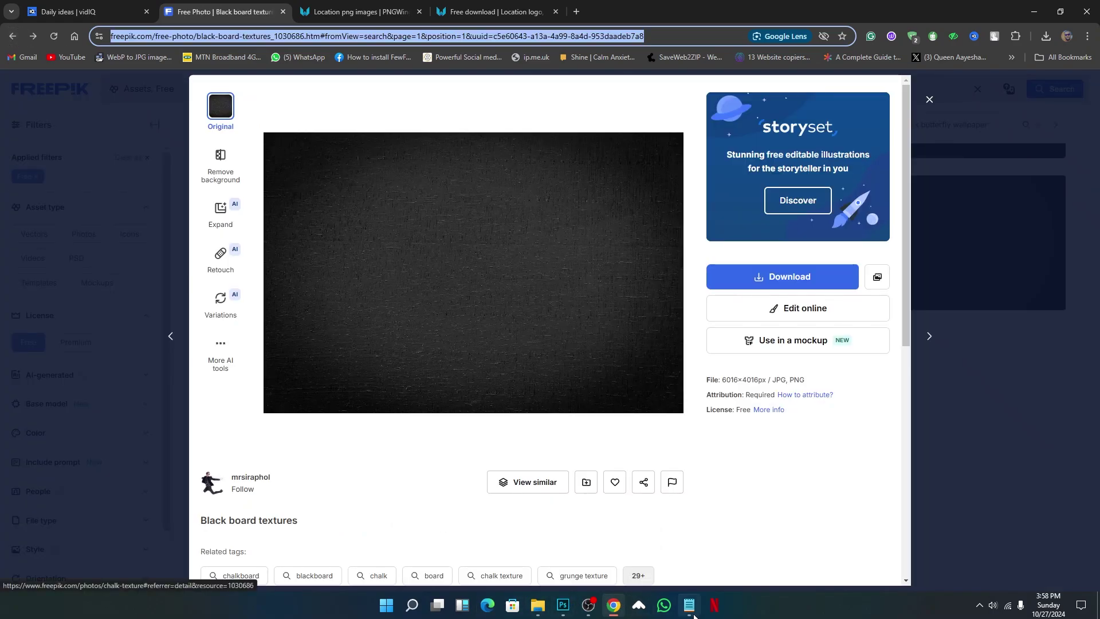
# - Copy the medium-shot model photo link from the notes and load it in the browser
pyautogui.click(690, 610)
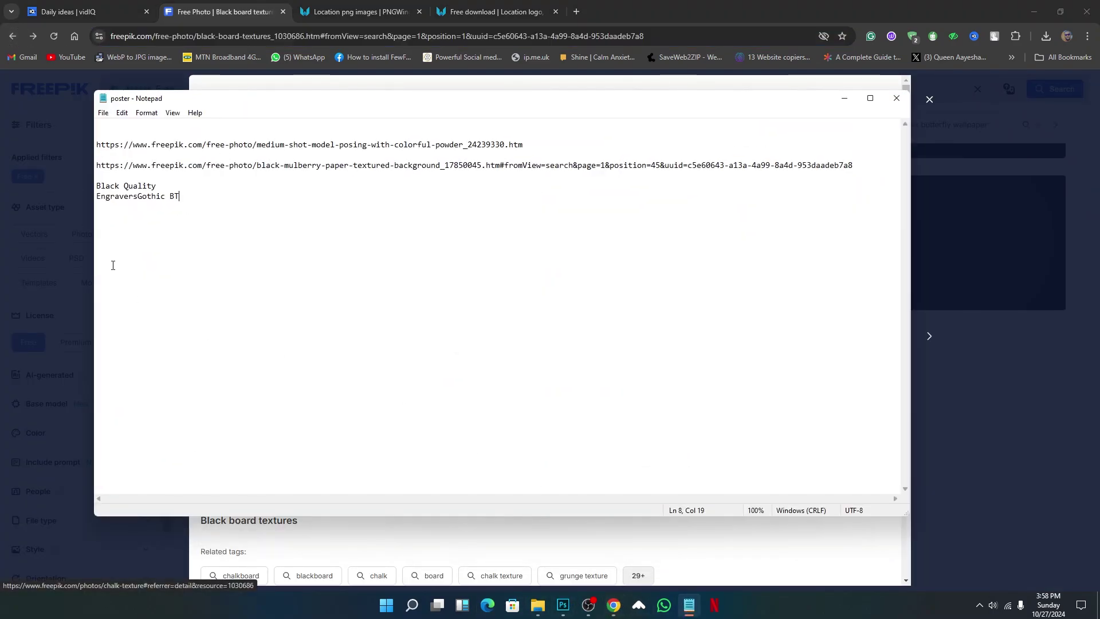
pyautogui.moveTo(860, 165); pyautogui.dragTo(436, 144)
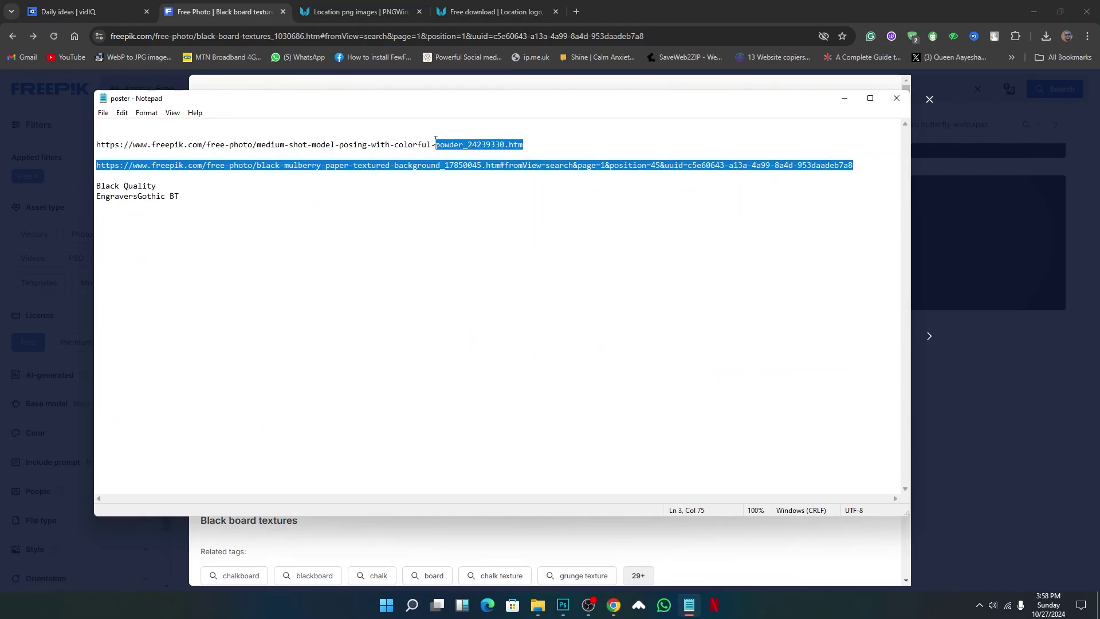
pyautogui.moveTo(524, 144); pyautogui.dragTo(100, 145)
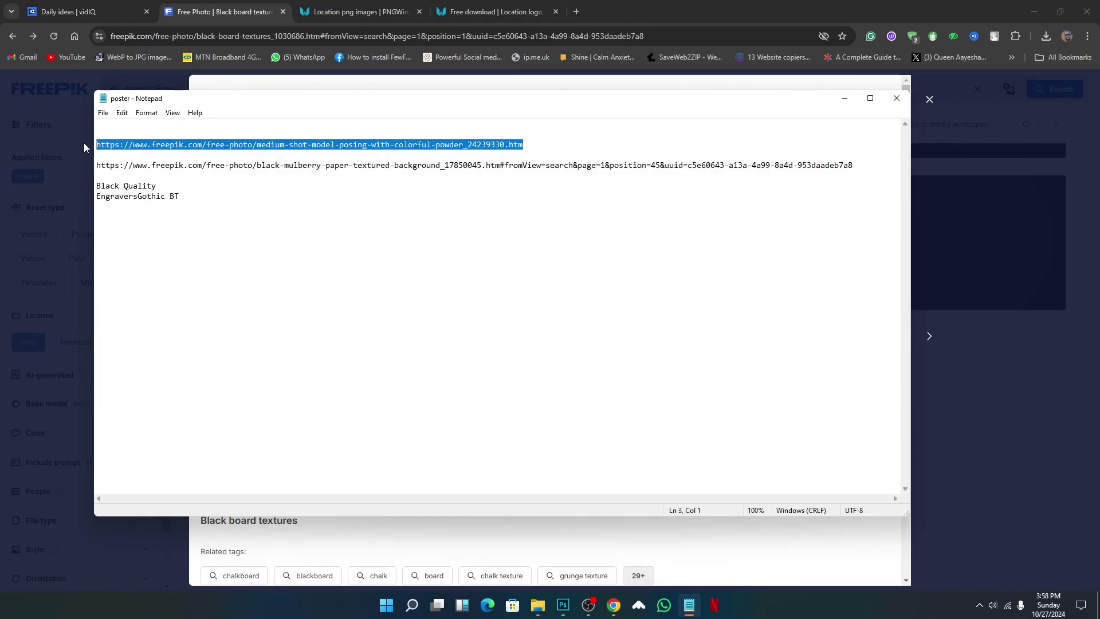
pyautogui.click(614, 605)
pyautogui.click(638, 37)
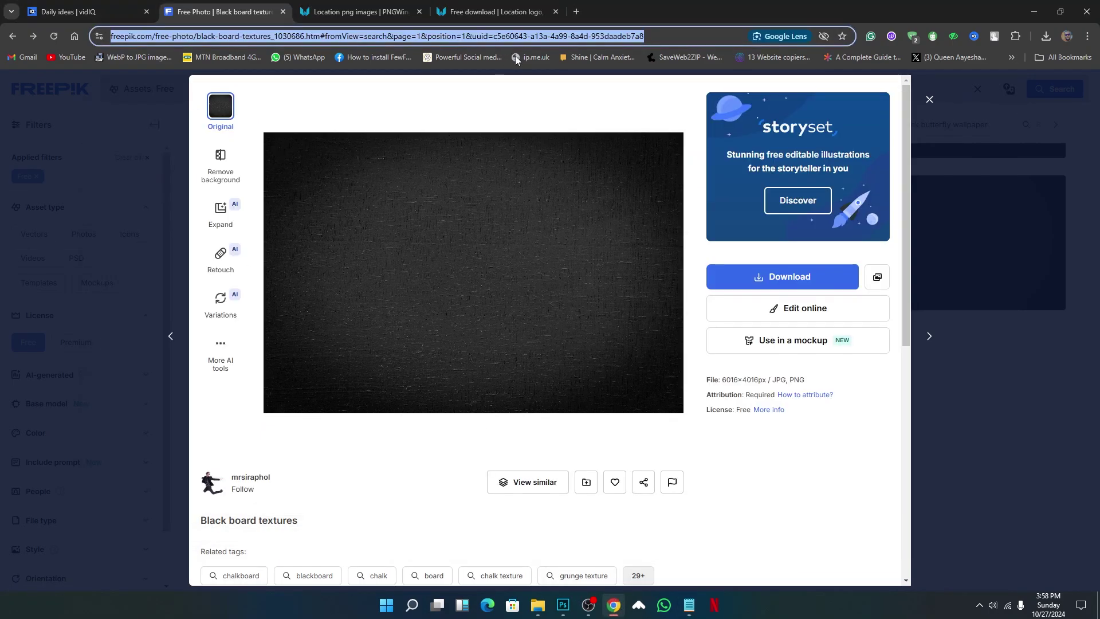
pyautogui.write('https://www.freepik.com/free-photo/medium-shot-model-posing-with-colorful-powder_24239330.htm')
pyautogui.press('Return')
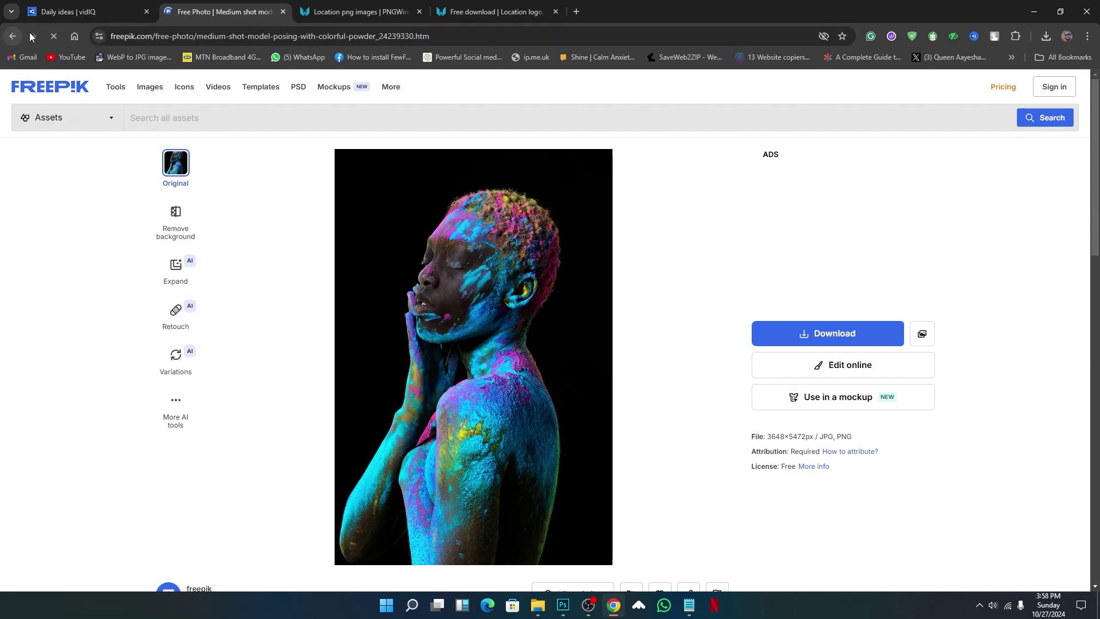
# - Browse more photos in the series and the suggested similar photos
pyautogui.scroll(-7, 479, 297)
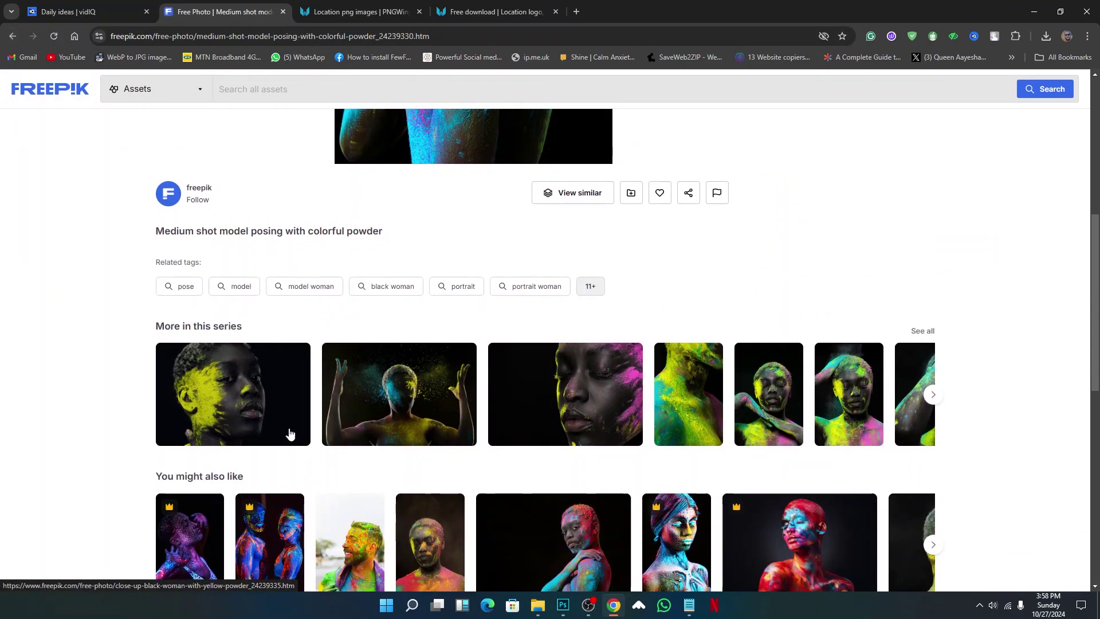
pyautogui.scroll(-2, 361, 477)
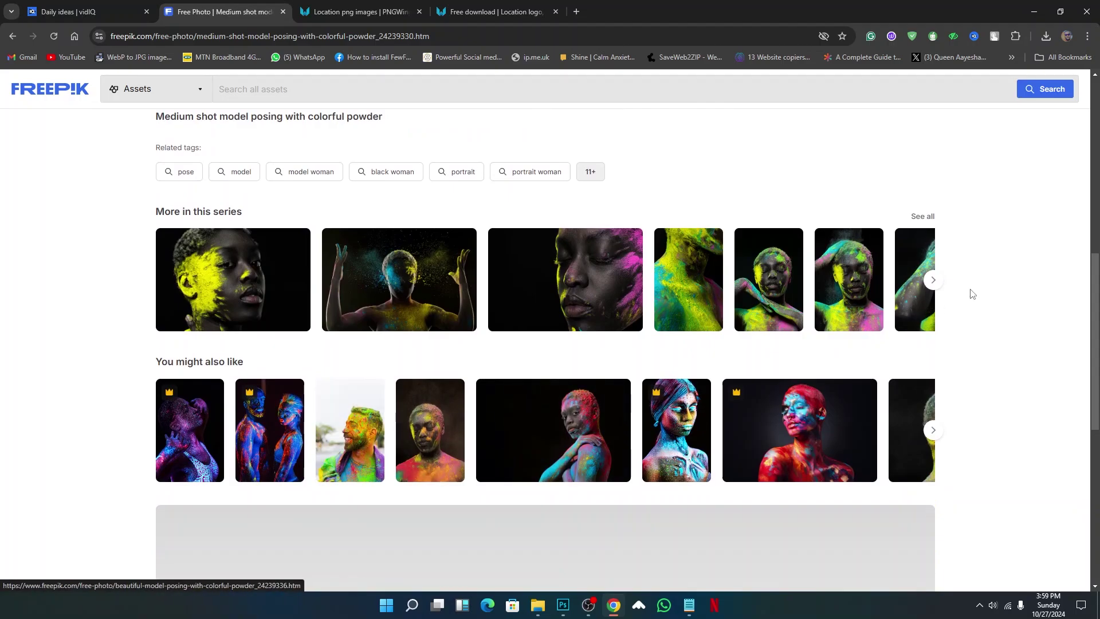
pyautogui.click(934, 285)
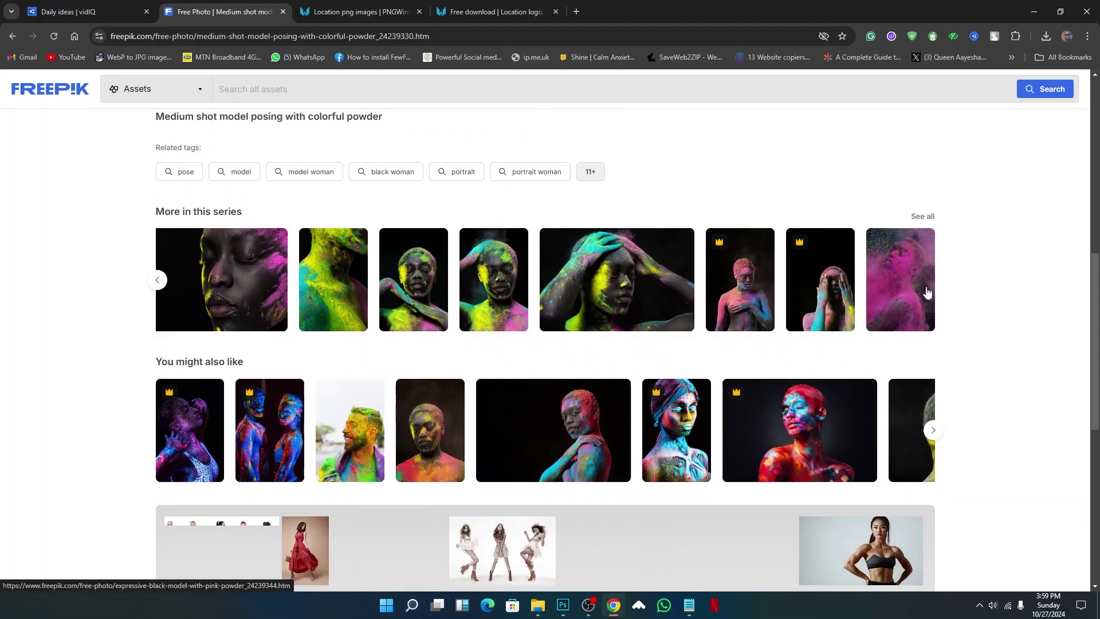
pyautogui.scroll(-2, 636, 341)
pyautogui.scroll(3, 636, 341)
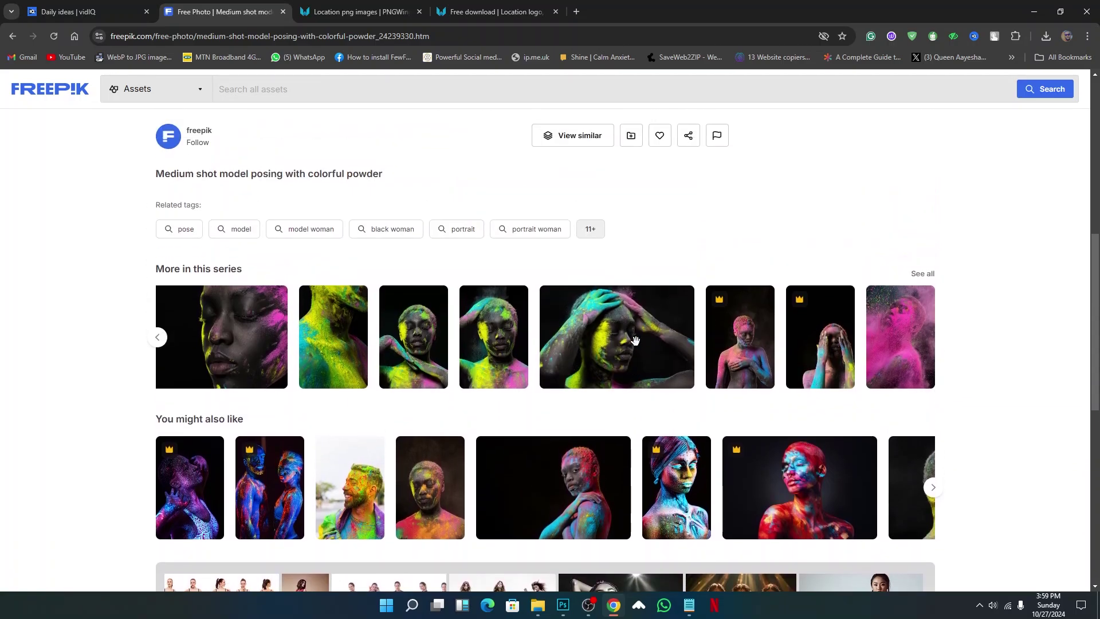
pyautogui.click(928, 494)
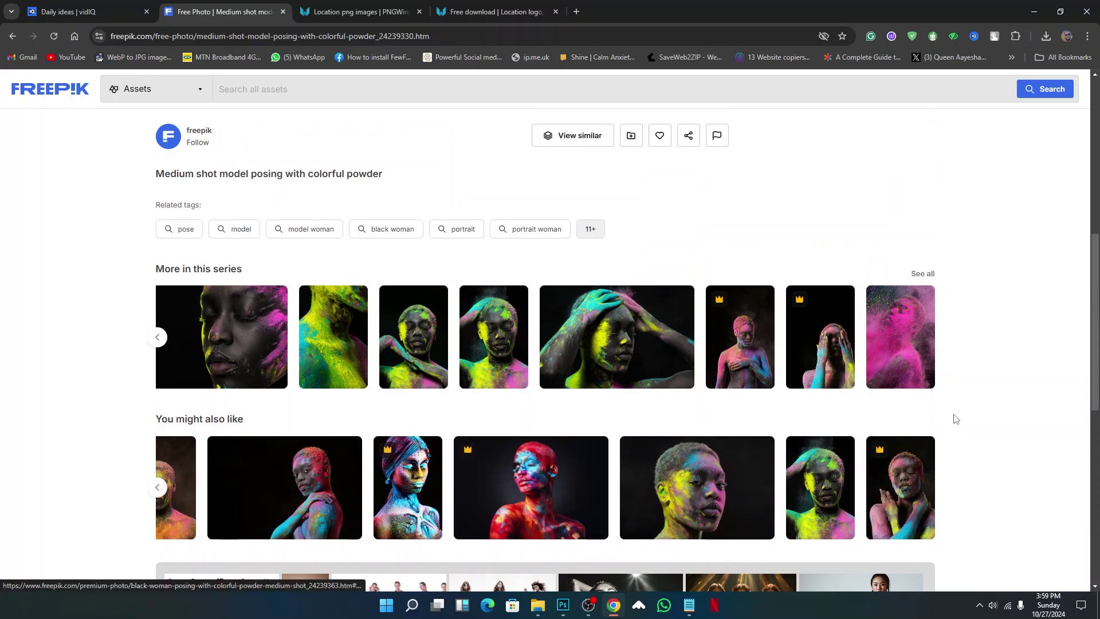
pyautogui.scroll(-2, 957, 415)
pyautogui.scroll(10, 485, 283)
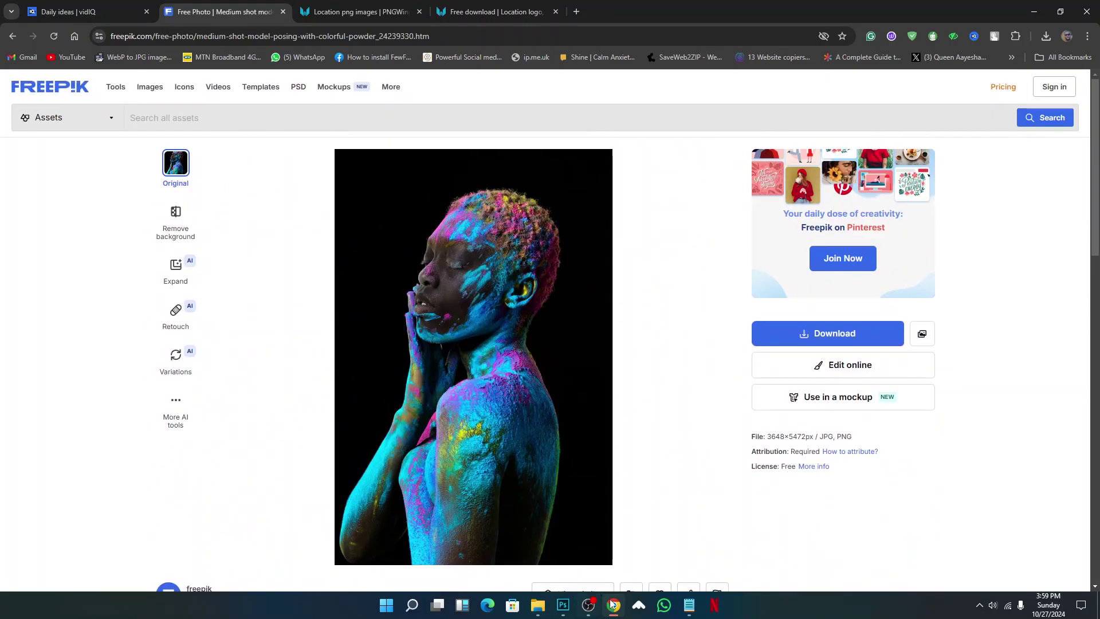
# - Open the yellow-powder close-up portrait, try Remove background, then close the preview
pyautogui.click(690, 609)
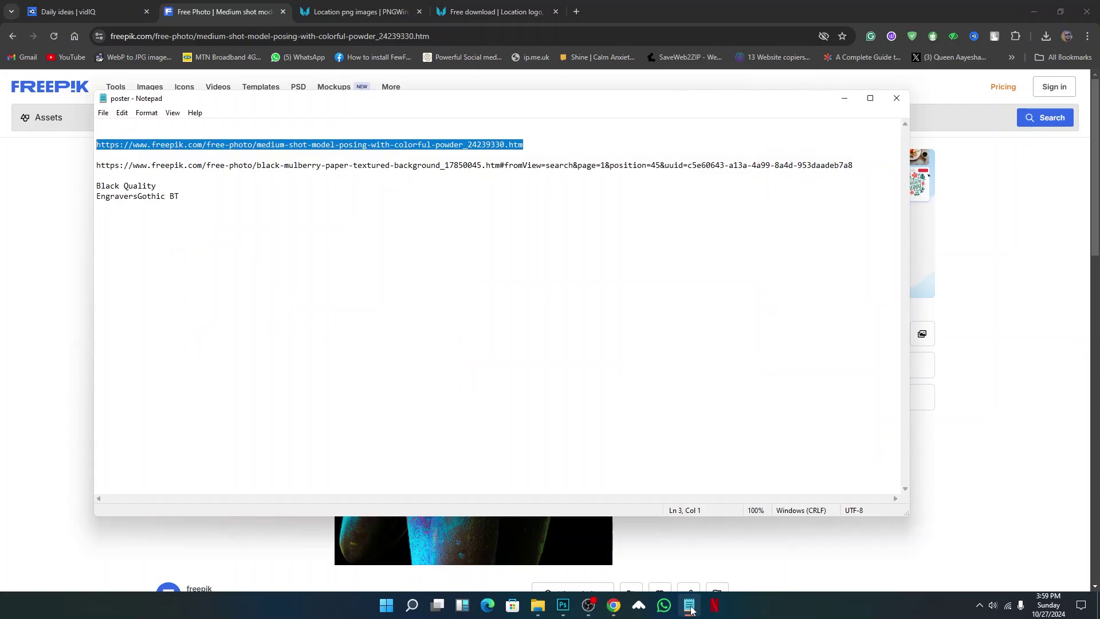
pyautogui.click(691, 608)
pyautogui.scroll(-6, 479, 431)
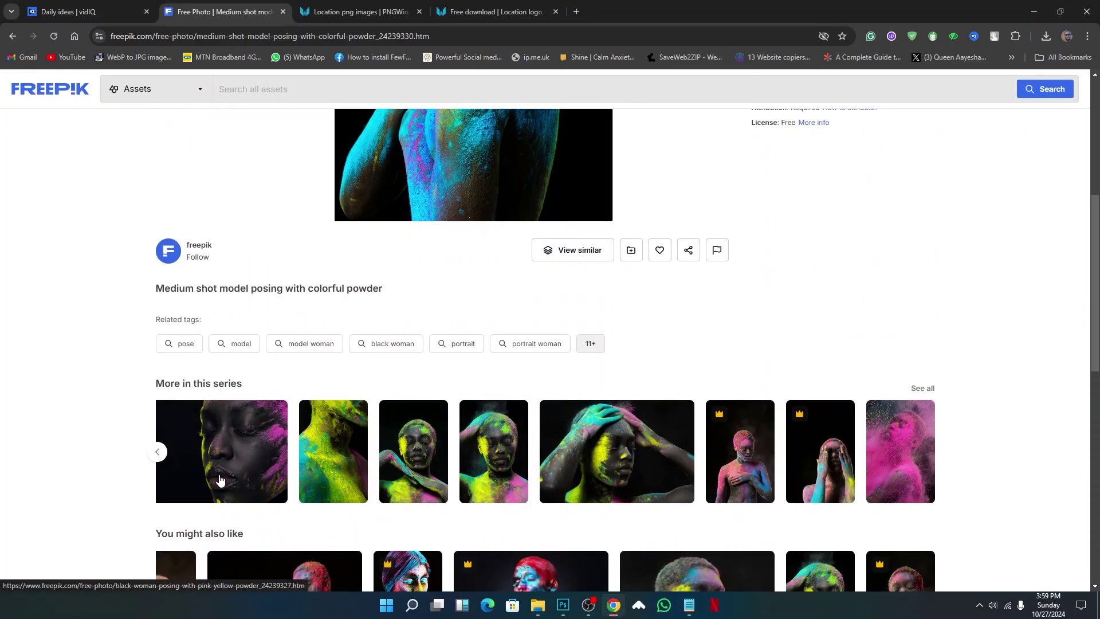
pyautogui.click(157, 452)
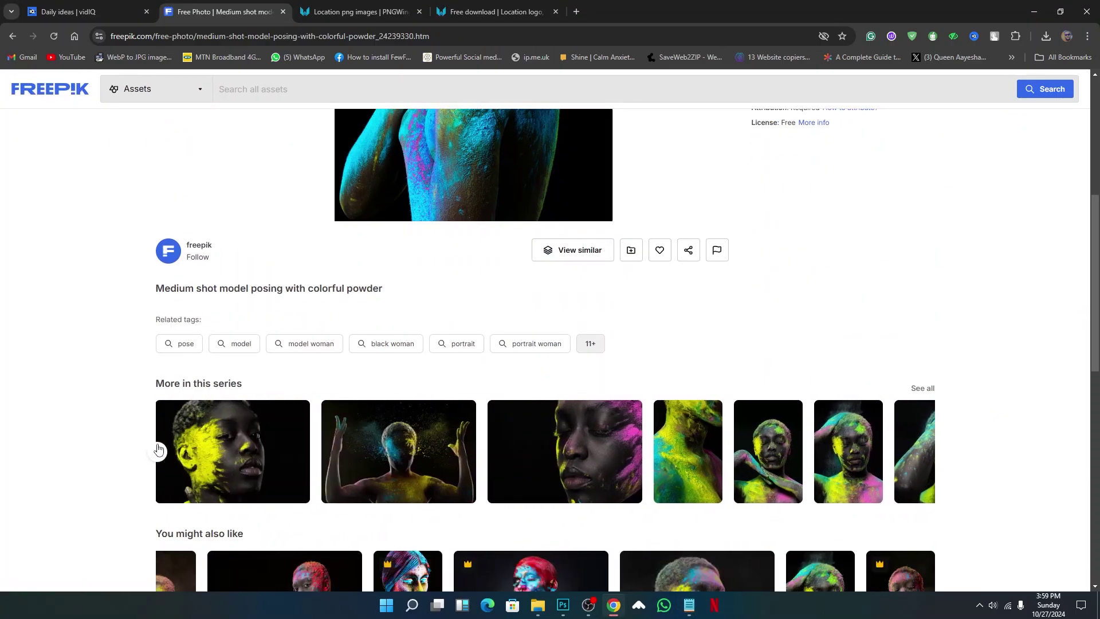
pyautogui.click(241, 456)
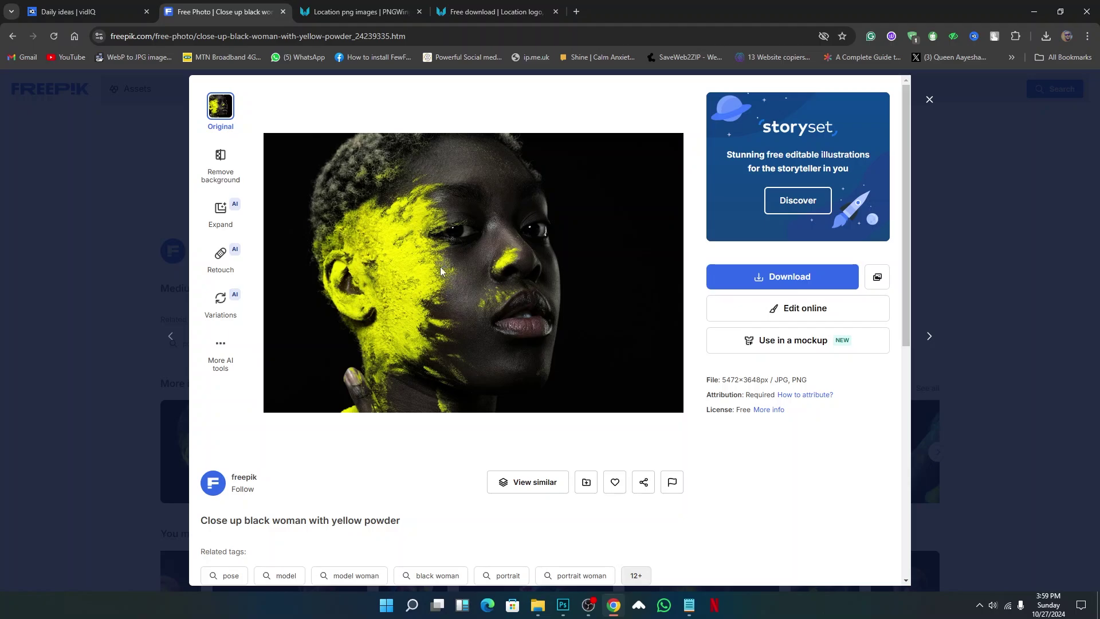
pyautogui.click(223, 172)
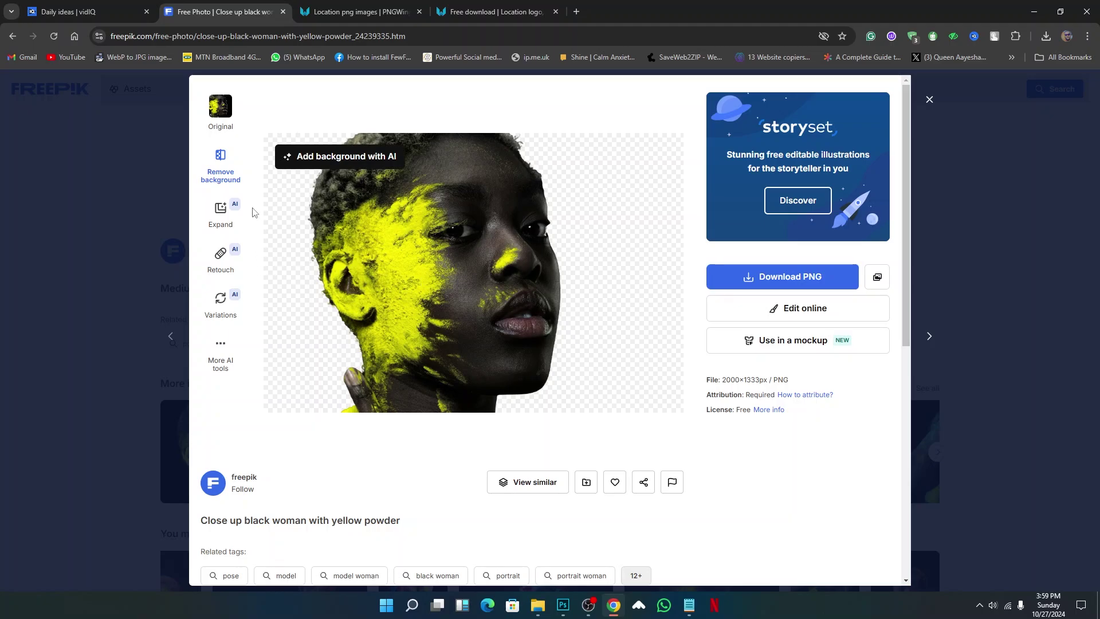
pyautogui.click(929, 99)
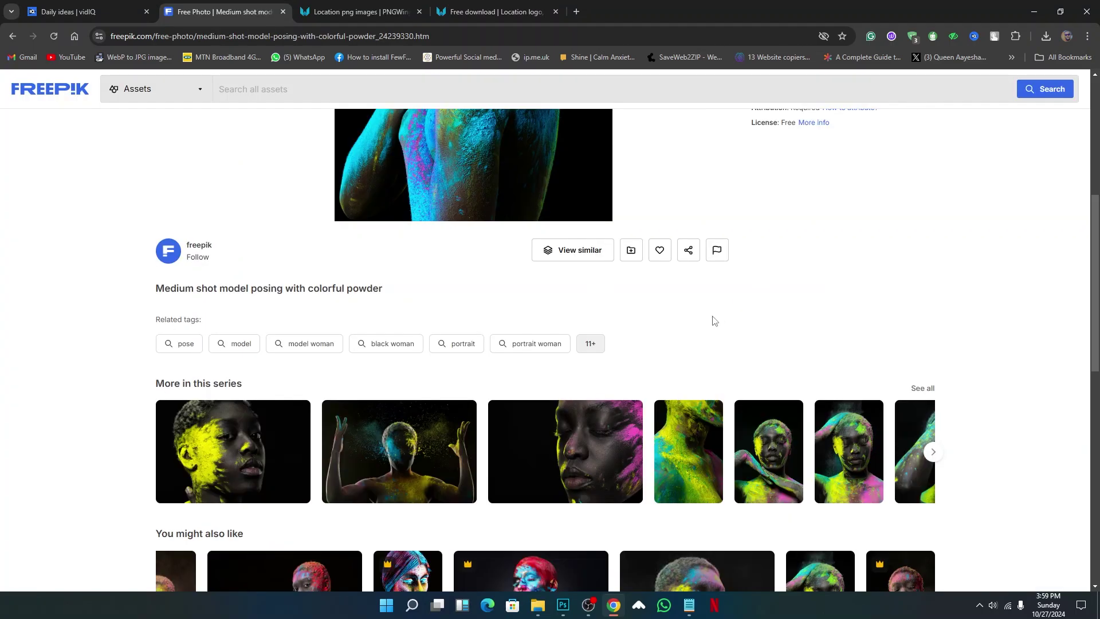
# - Place Embedded the close-up model photo into the eye ctaching poster document
pyautogui.click(562, 605)
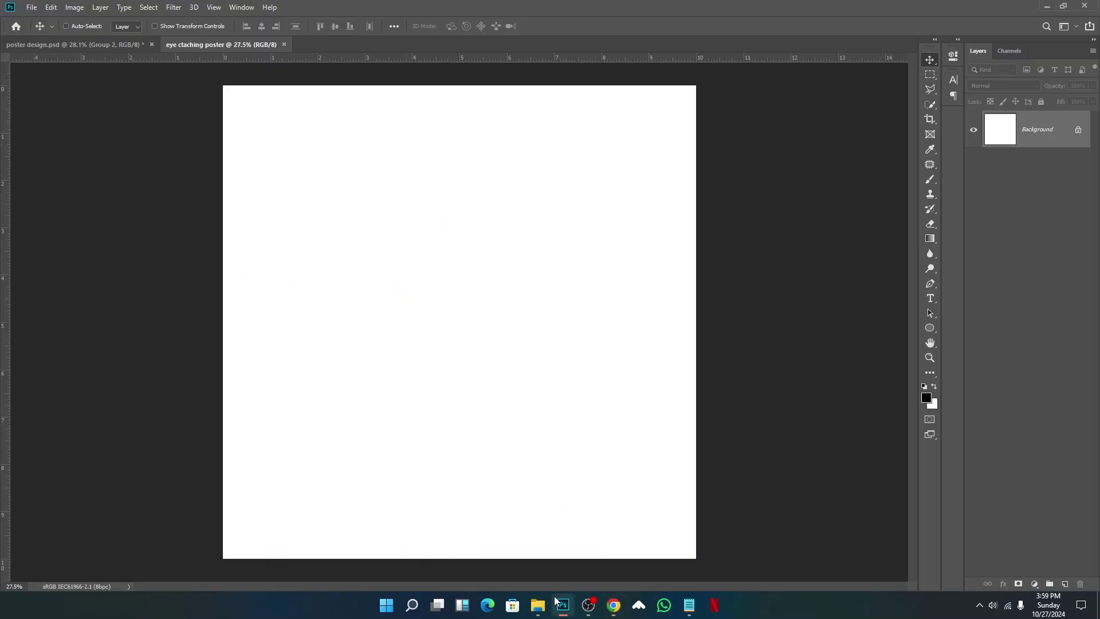
pyautogui.click(101, 44)
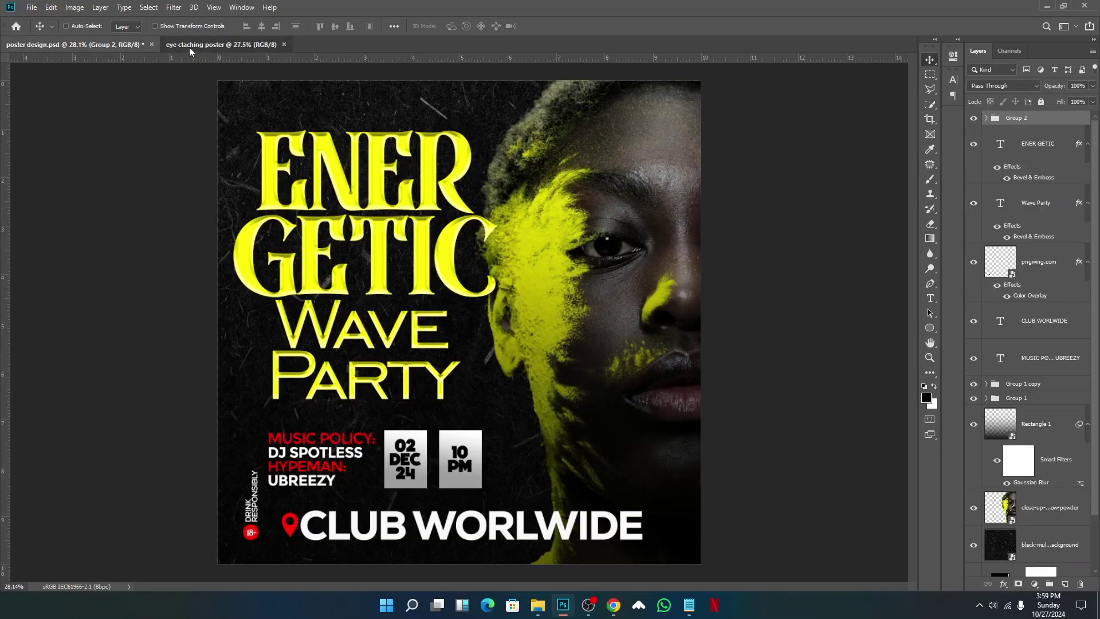
pyautogui.click(220, 44)
pyautogui.click(31, 7)
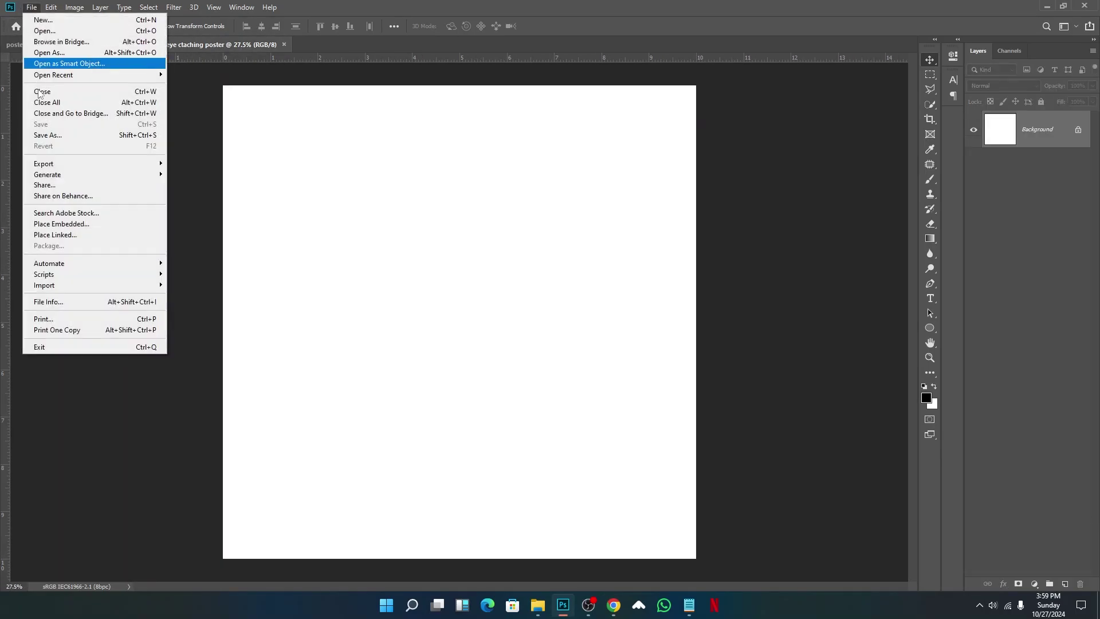
pyautogui.click(74, 224)
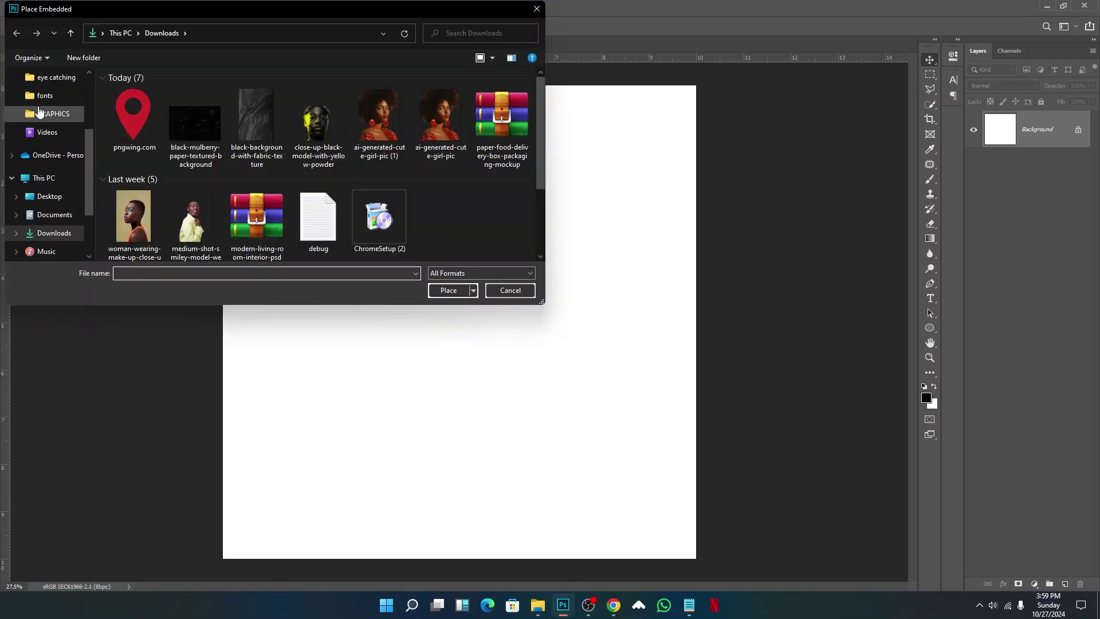
pyautogui.click(318, 123)
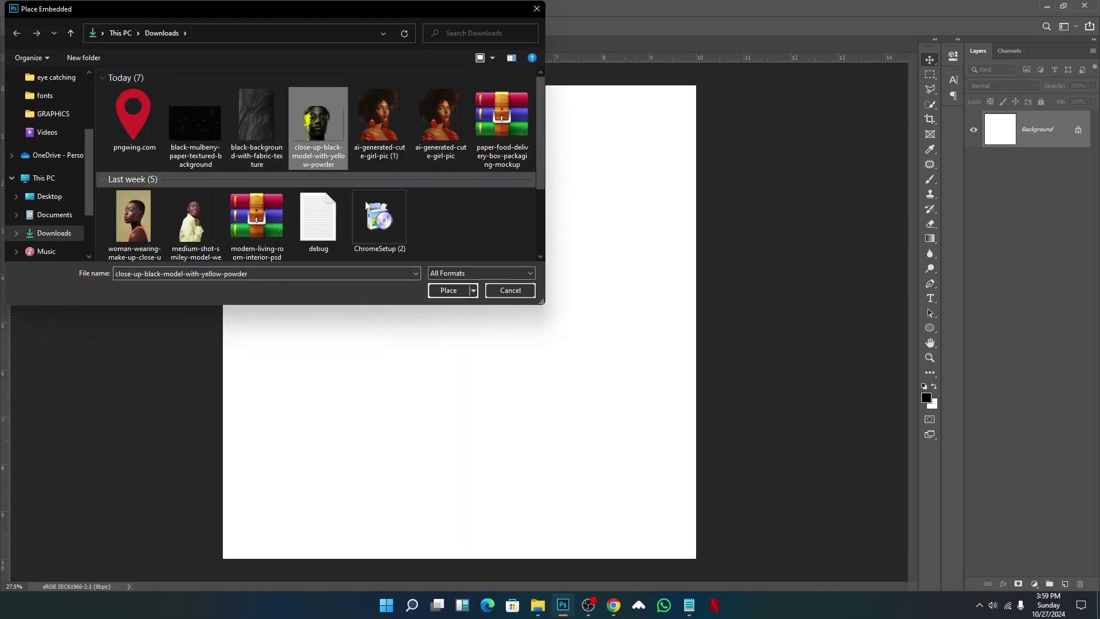
pyautogui.click(449, 290)
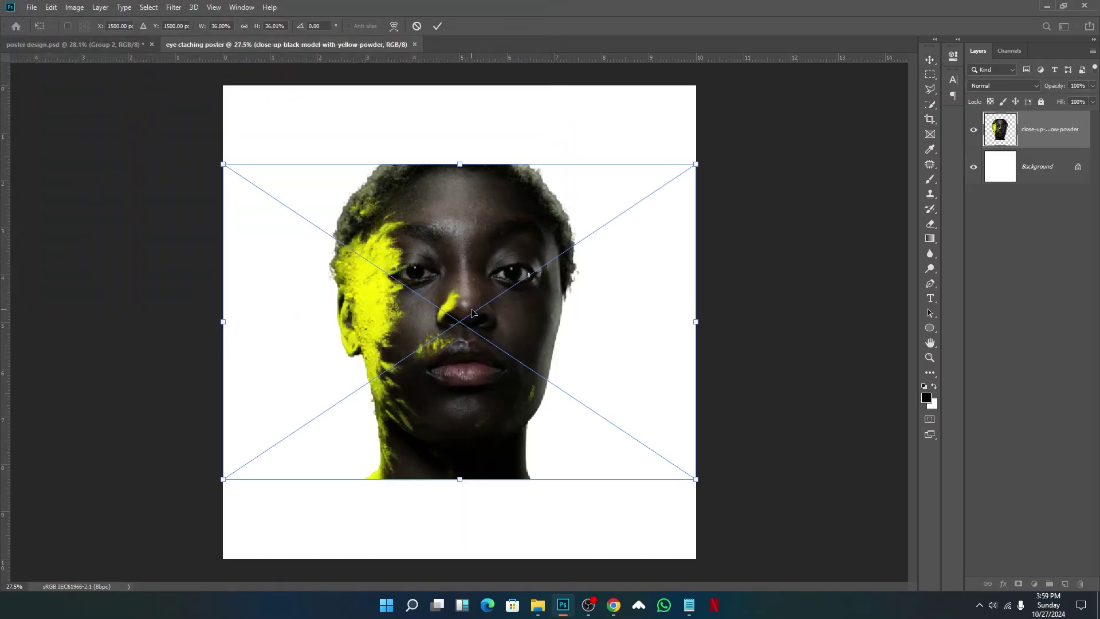
# - Stretch the photo to the full canvas height and move it to the right side
pyautogui.moveTo(471, 312); pyautogui.dragTo(665, 304)
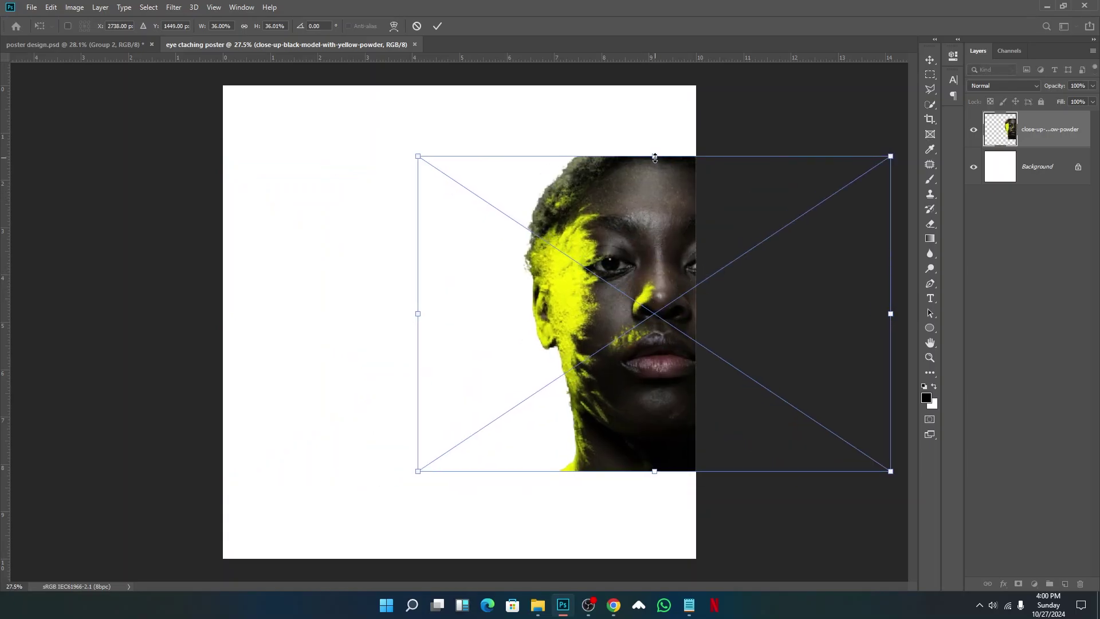
pyautogui.moveTo(654, 155); pyautogui.dragTo(669, 84)
pyautogui.moveTo(654, 467); pyautogui.dragTo(660, 559)
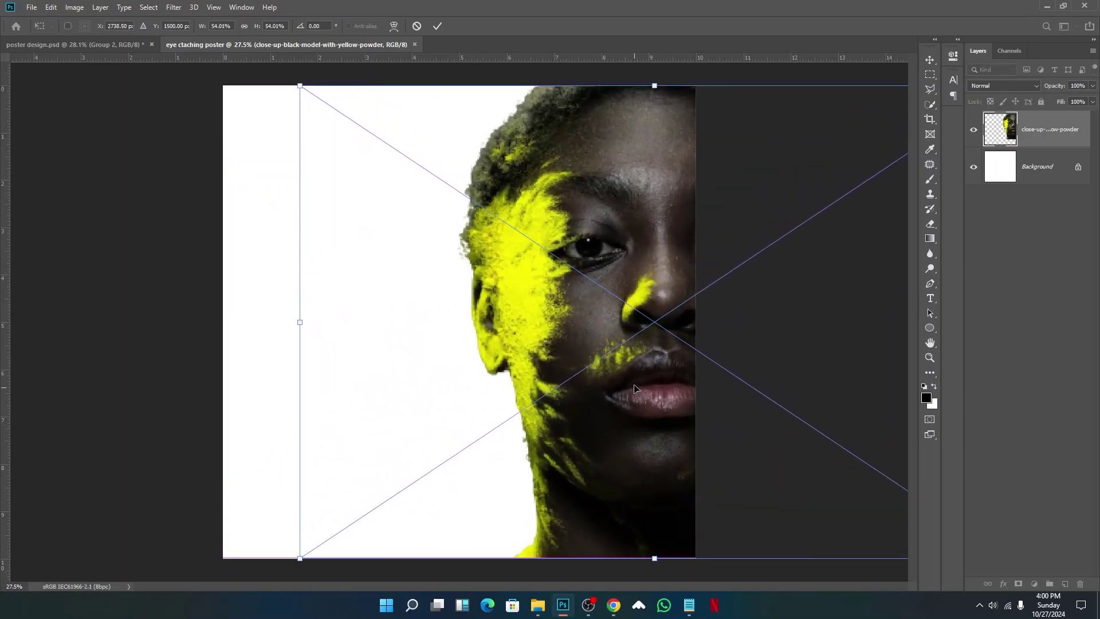
pyautogui.press('Return')
pyautogui.moveTo(619, 345)
pyautogui.mouseDown()
pyautogui.moveTo(641, 345)
pyautogui.moveTo(631, 350)
pyautogui.mouseUp()
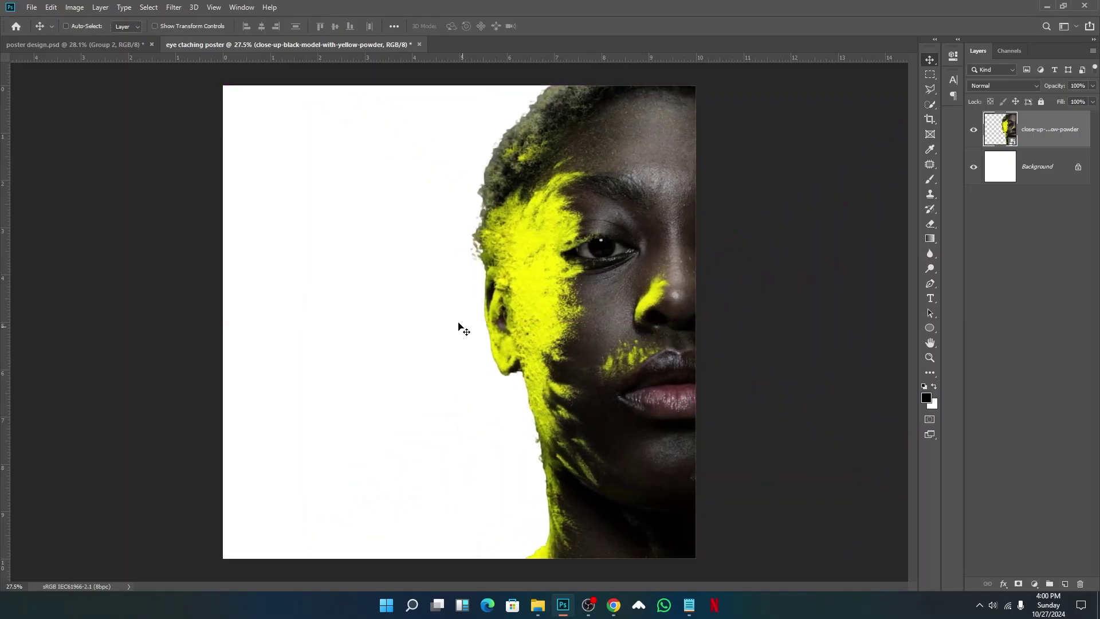
# - Place the black mulberry paper texture and move its layer beneath the face photo
pyautogui.click(32, 7)
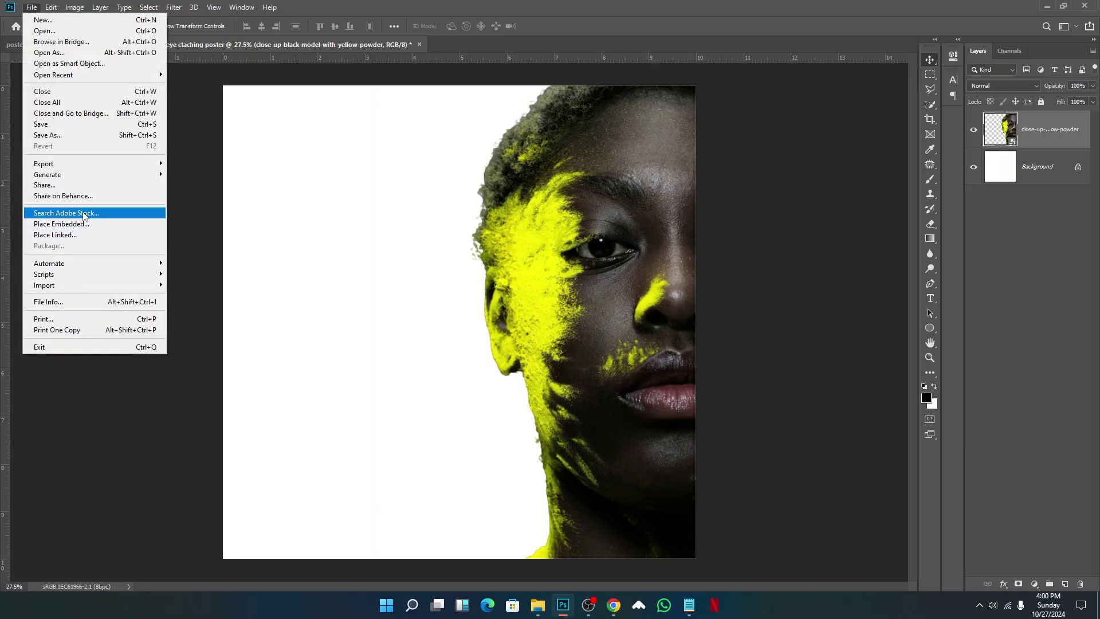
pyautogui.click(82, 224)
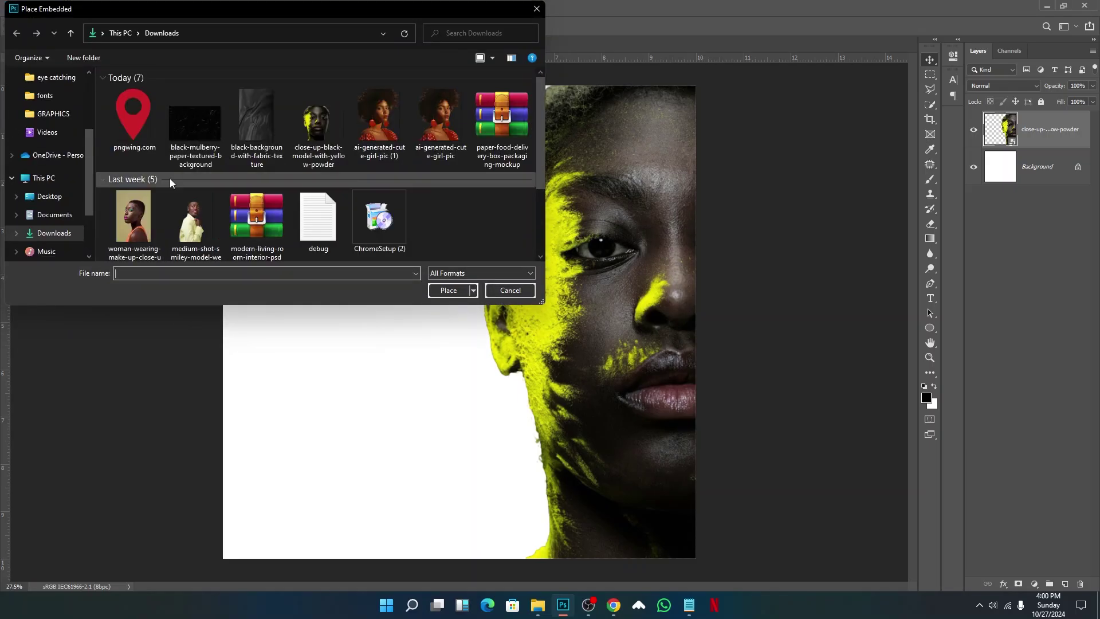
pyautogui.click(173, 131)
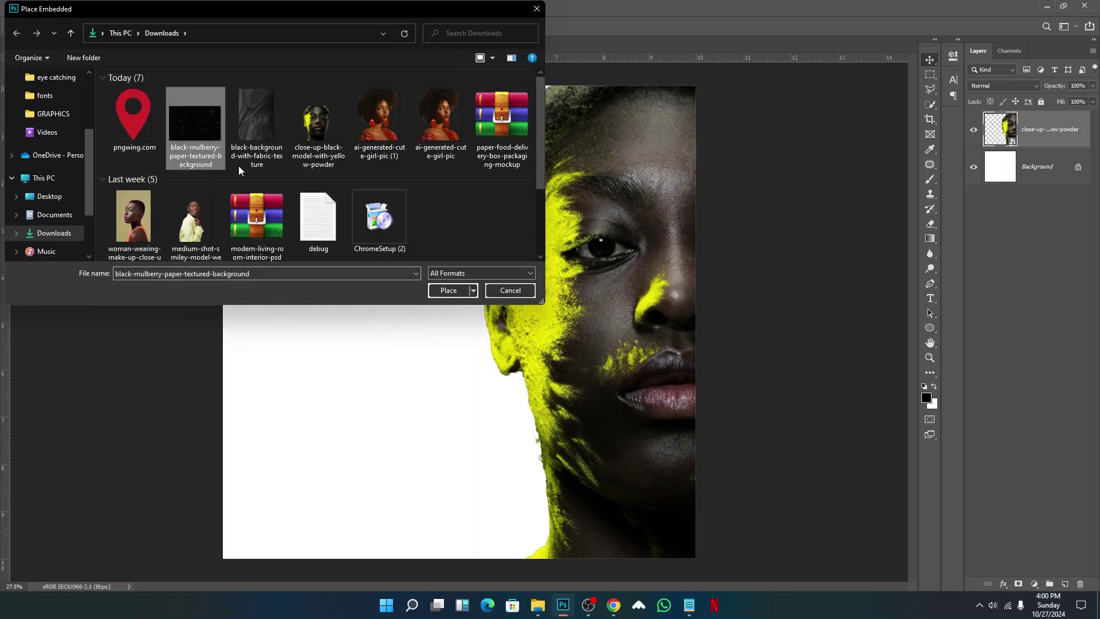
pyautogui.click(448, 290)
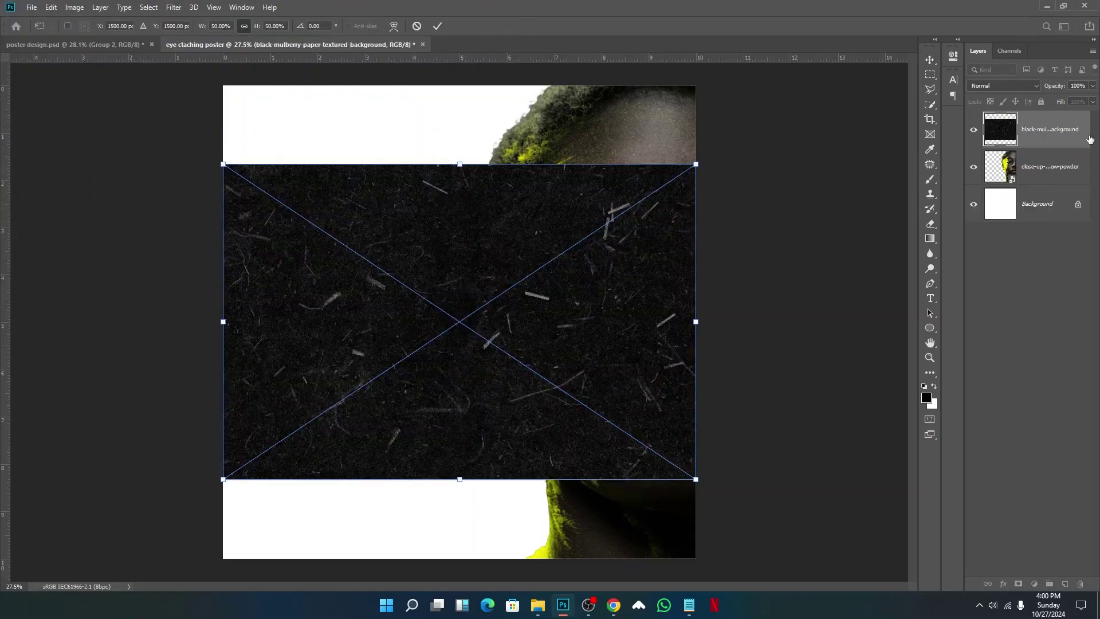
pyautogui.press('Return')
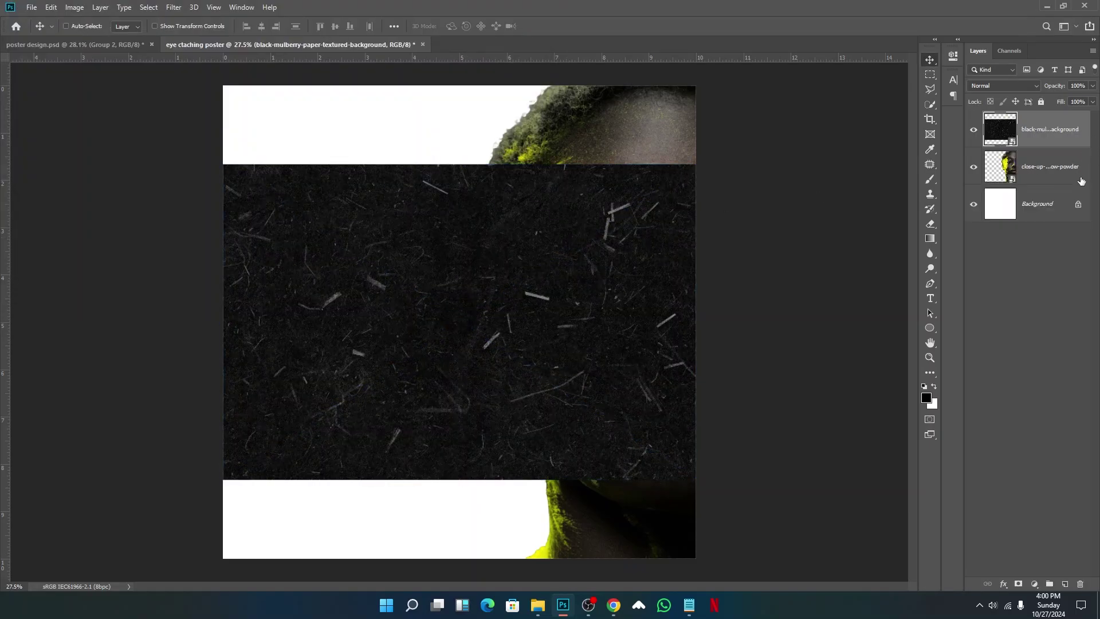
pyautogui.moveTo(1075, 147); pyautogui.dragTo(1073, 180)
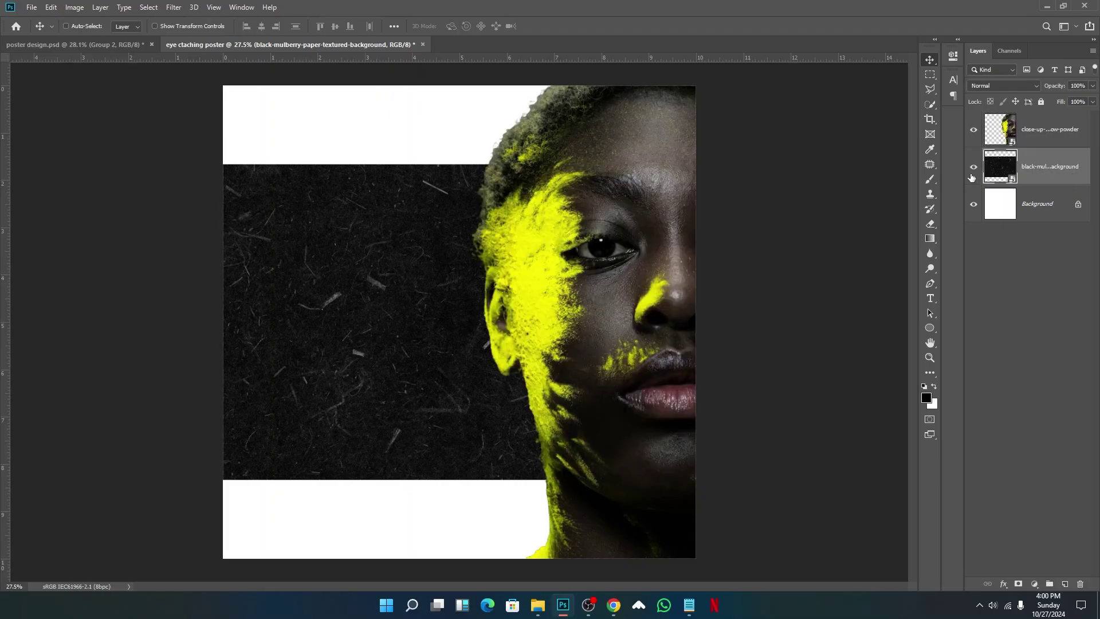
pyautogui.moveTo(505, 265); pyautogui.dragTo(497, 185)
# - Free Transform the texture so it covers the whole canvas
pyautogui.hotkey('ctrl', 't')
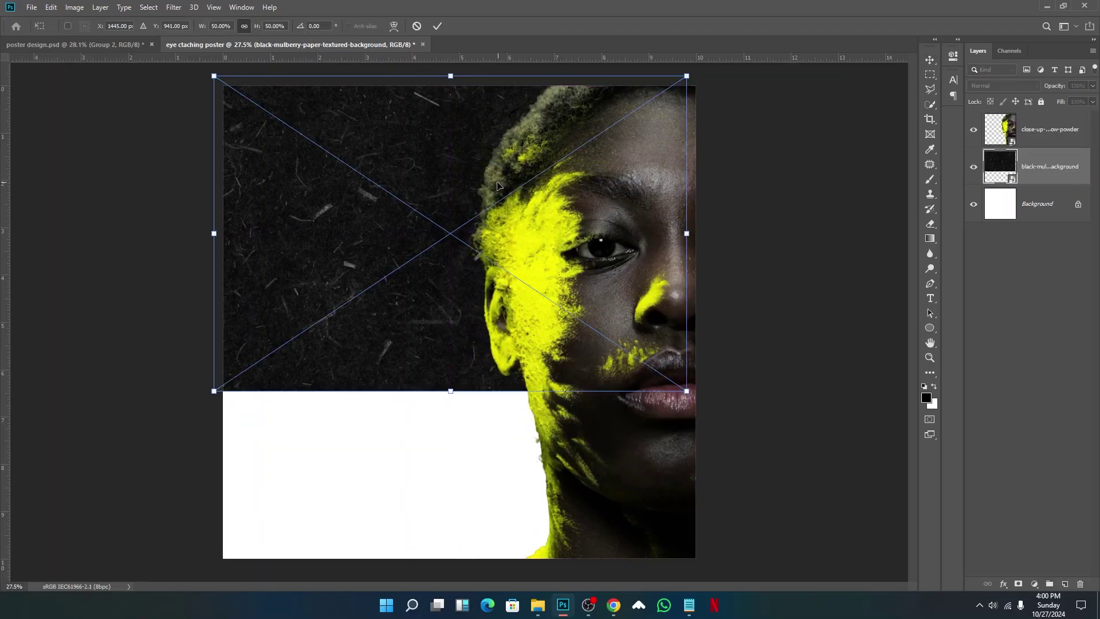
pyautogui.moveTo(686, 390); pyautogui.dragTo(713, 432)
pyautogui.moveTo(463, 431); pyautogui.dragTo(484, 574)
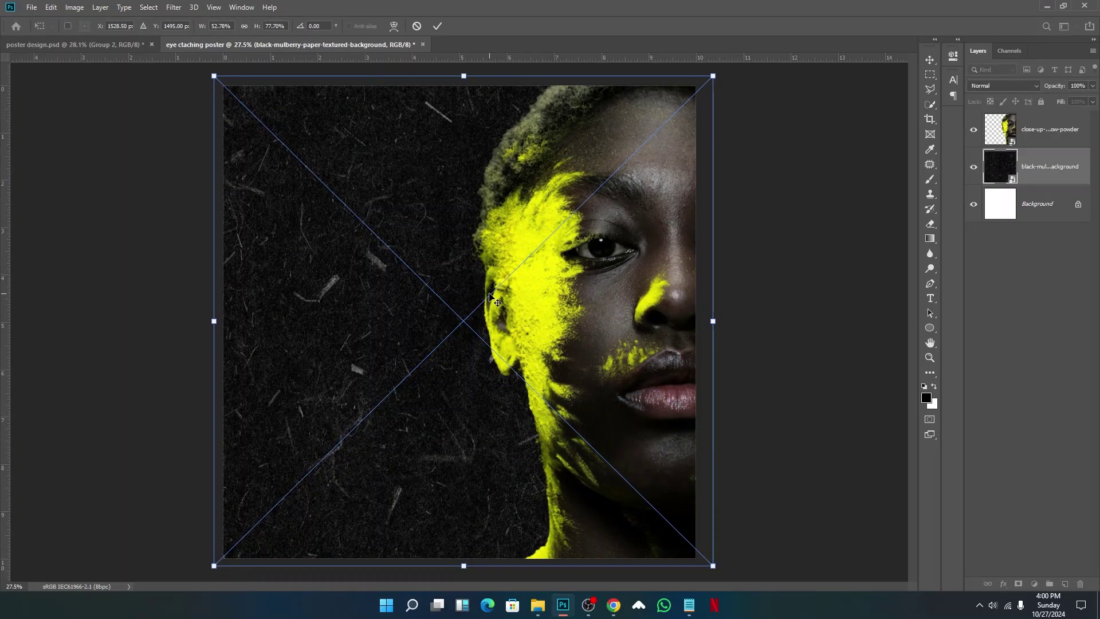
pyautogui.press('Return')
# - Add a black Solid Color fill layer above the Background, beneath the texture
pyautogui.scroll(2, 613, 304)
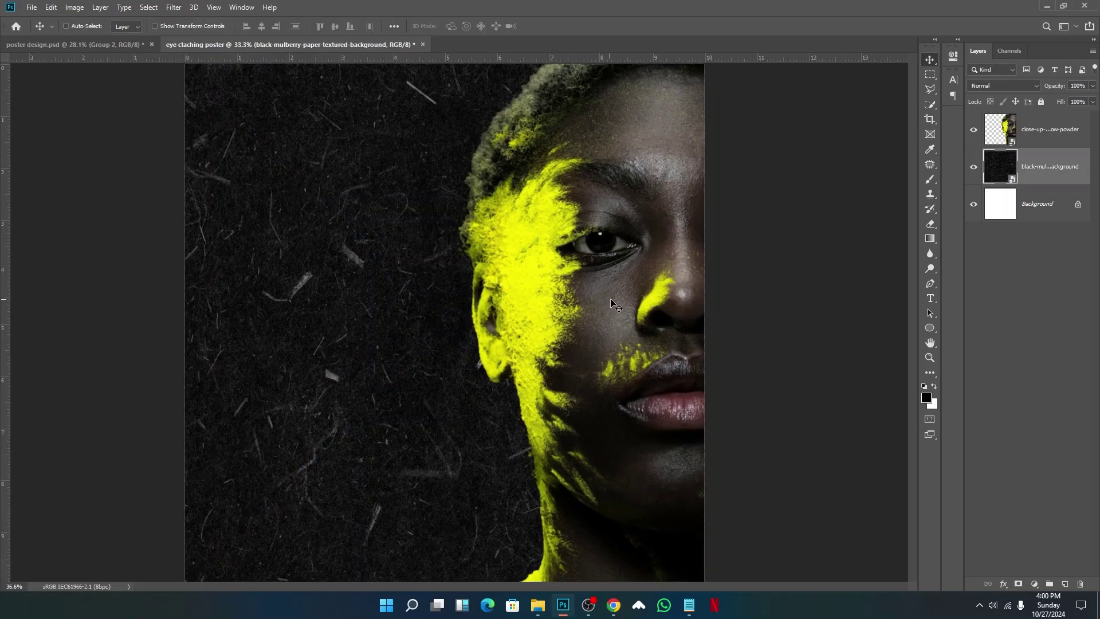
pyautogui.scroll(-3, 611, 304)
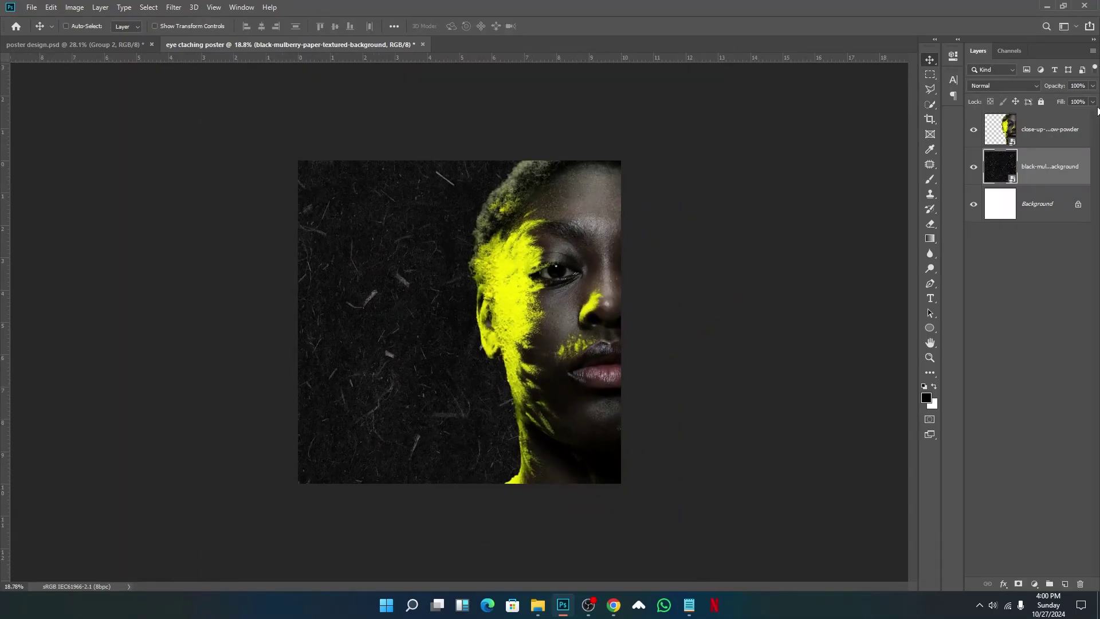
pyautogui.click(1093, 85)
pyautogui.moveTo(1092, 99)
pyautogui.mouseDown()
pyautogui.moveTo(1070, 101)
pyautogui.moveTo(1092, 100)
pyautogui.mouseUp()
pyautogui.click(1060, 183)
pyautogui.click(1043, 205)
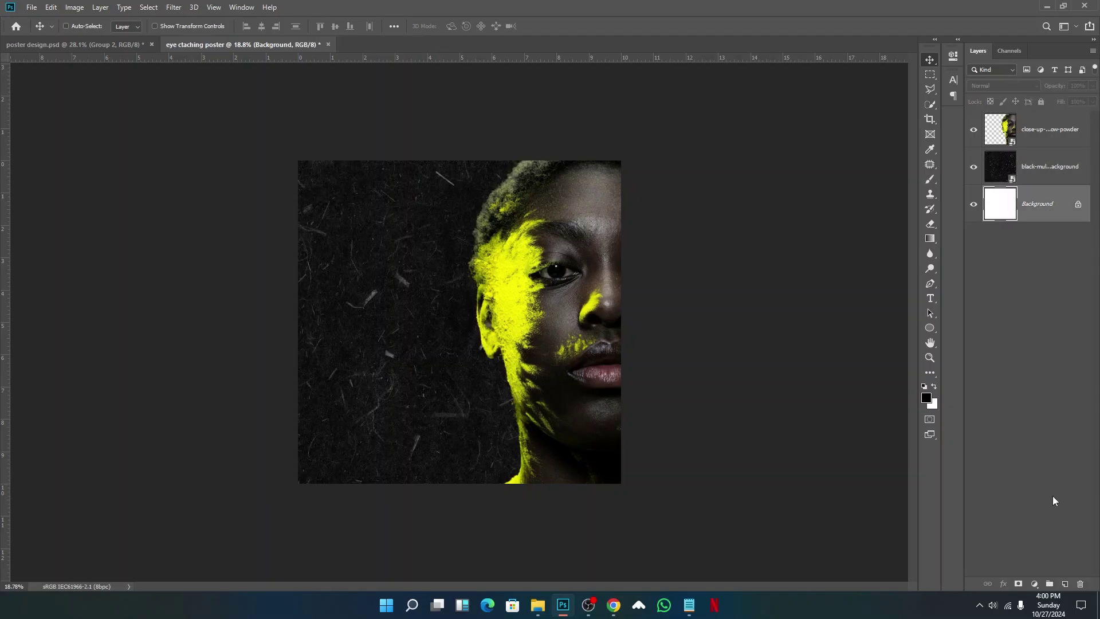
pyautogui.click(1037, 584)
pyautogui.click(1041, 386)
pyautogui.click(894, 119)
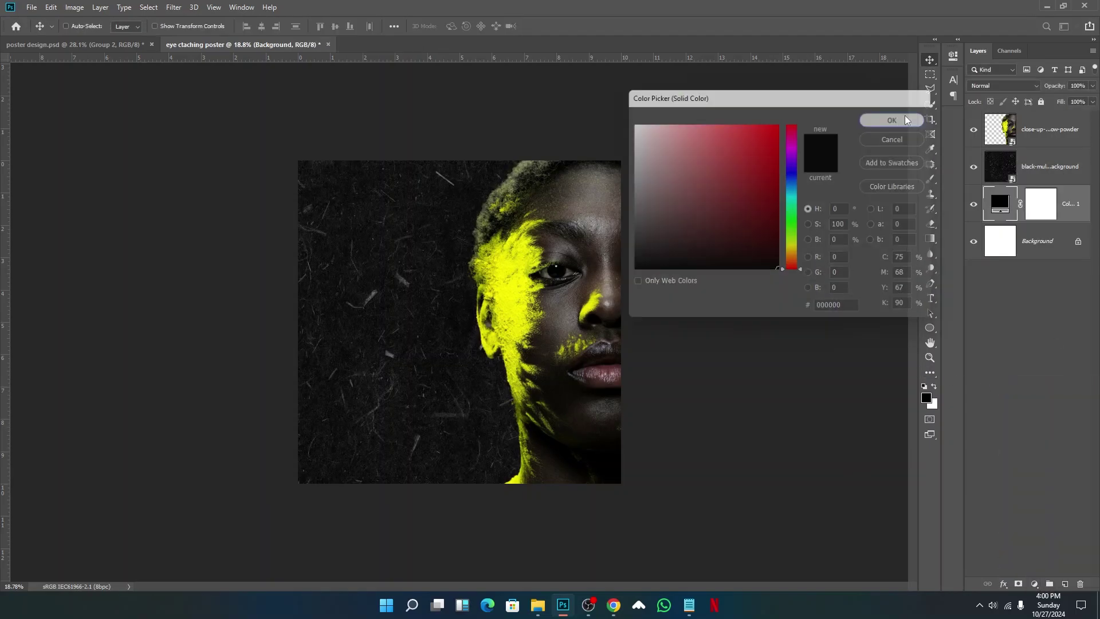
# - Lower the mulberry texture layer's opacity to 74%
pyautogui.click(1051, 166)
pyautogui.click(1093, 85)
pyautogui.moveTo(1091, 98); pyautogui.dragTo(1080, 102)
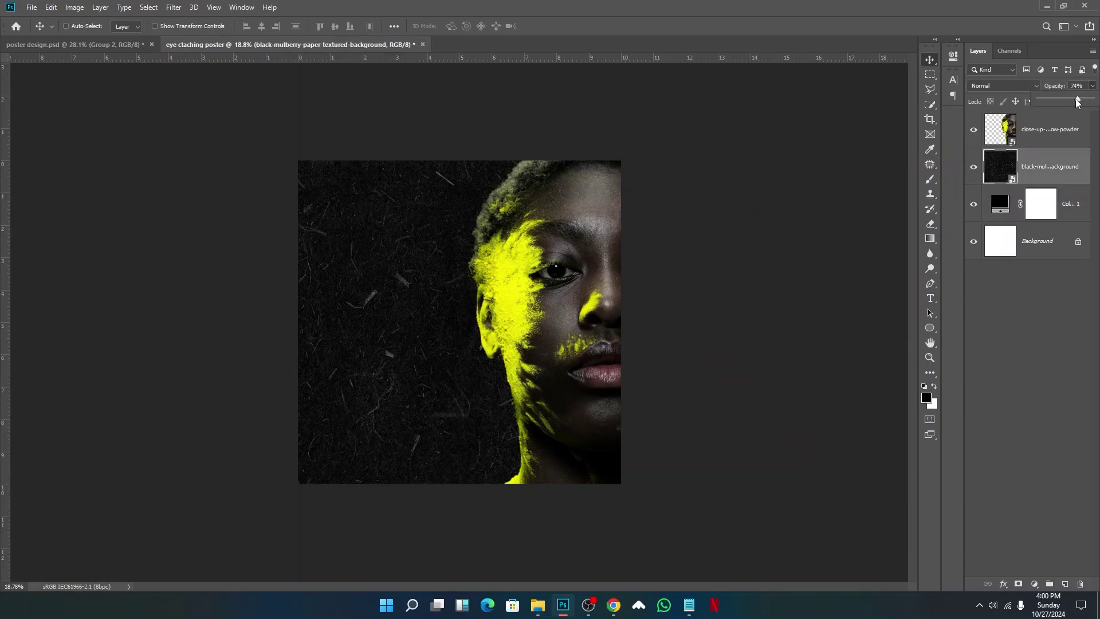
pyautogui.scroll(2, 467, 234)
pyautogui.scroll(1, 470, 237)
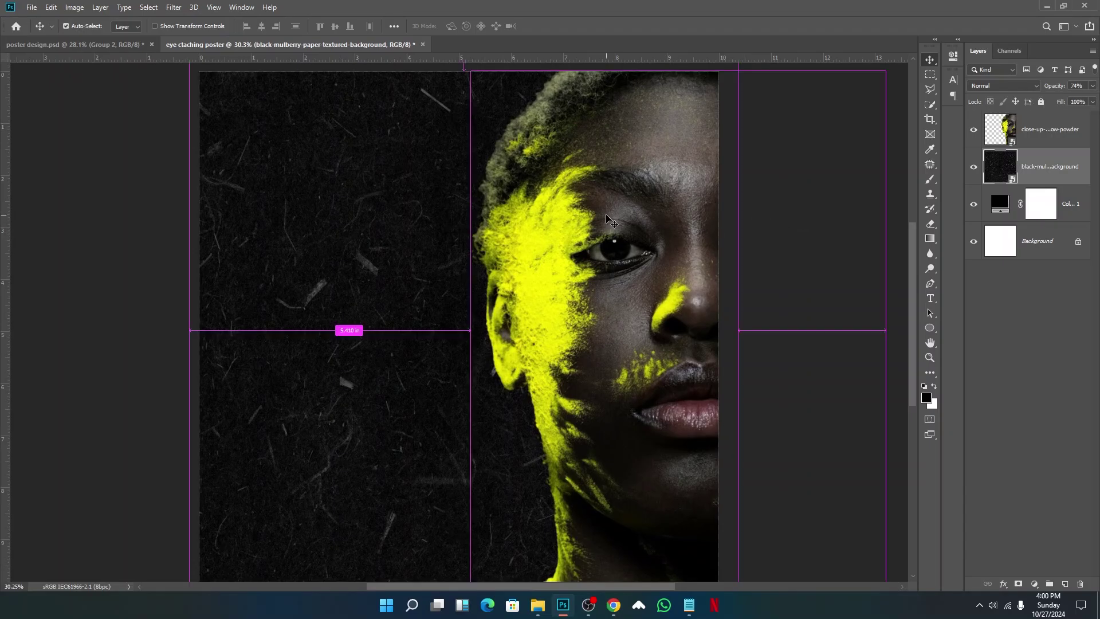
# - Save the poster to the Desktop as eye ctaching poster.psd with Maximize Compatibility on
pyautogui.hotkey('ctrl', 'shift', 's')
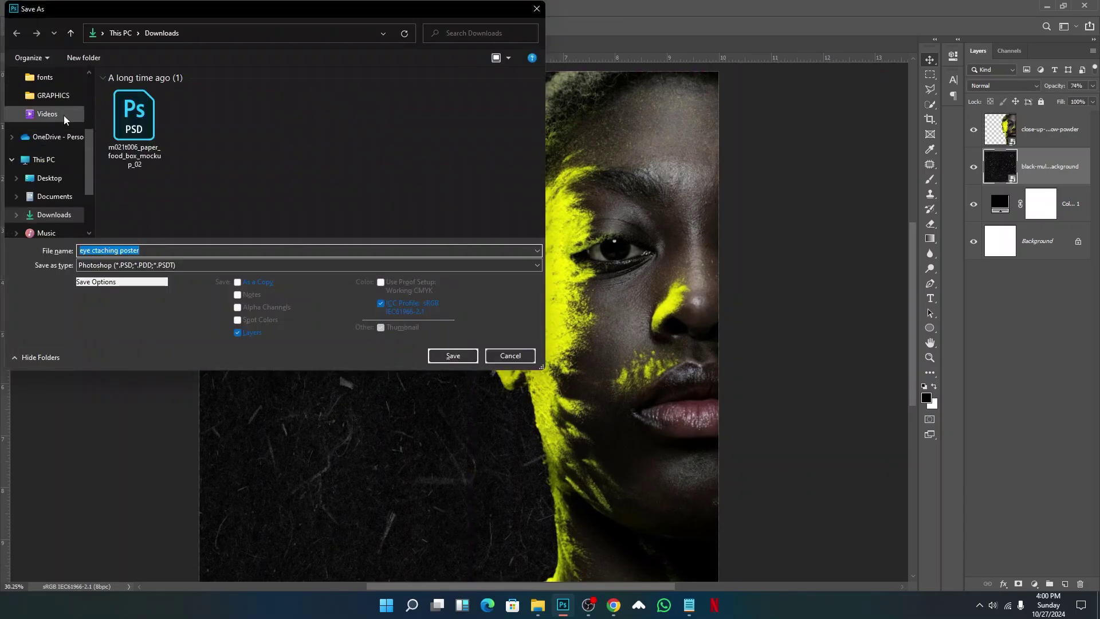
pyautogui.scroll(2, 63, 116)
pyautogui.scroll(2, 60, 109)
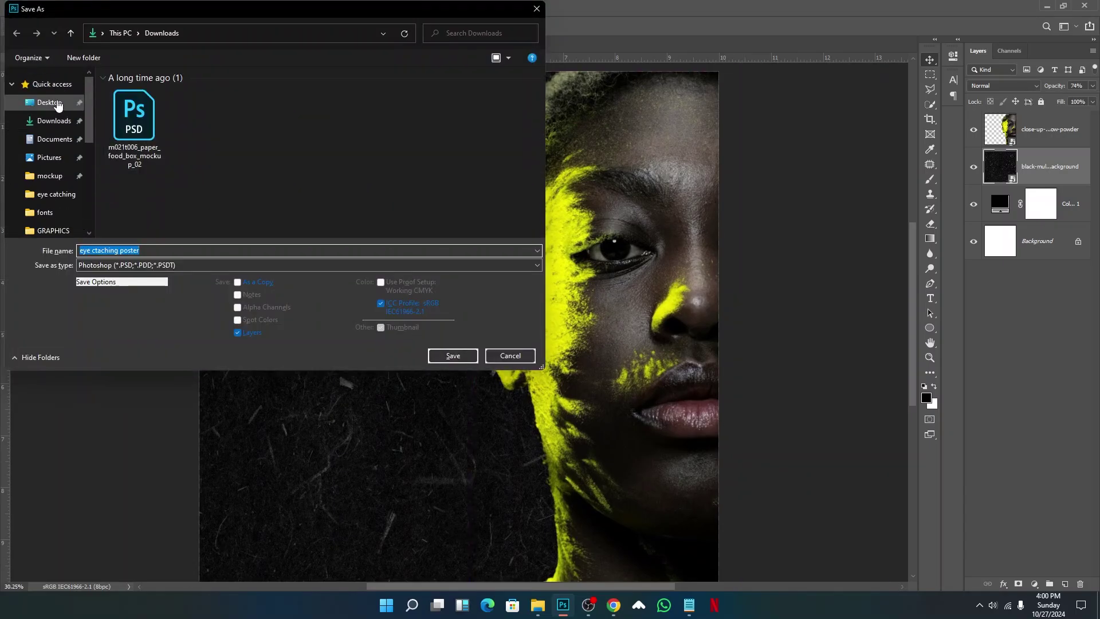
pyautogui.click(51, 103)
pyautogui.click(452, 356)
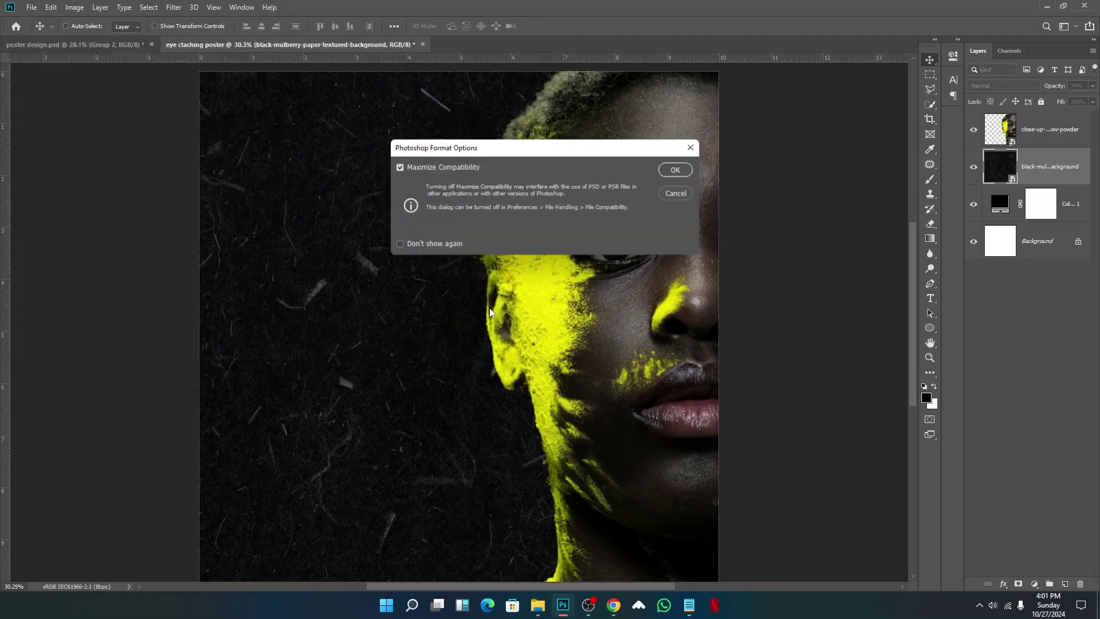
pyautogui.click(669, 172)
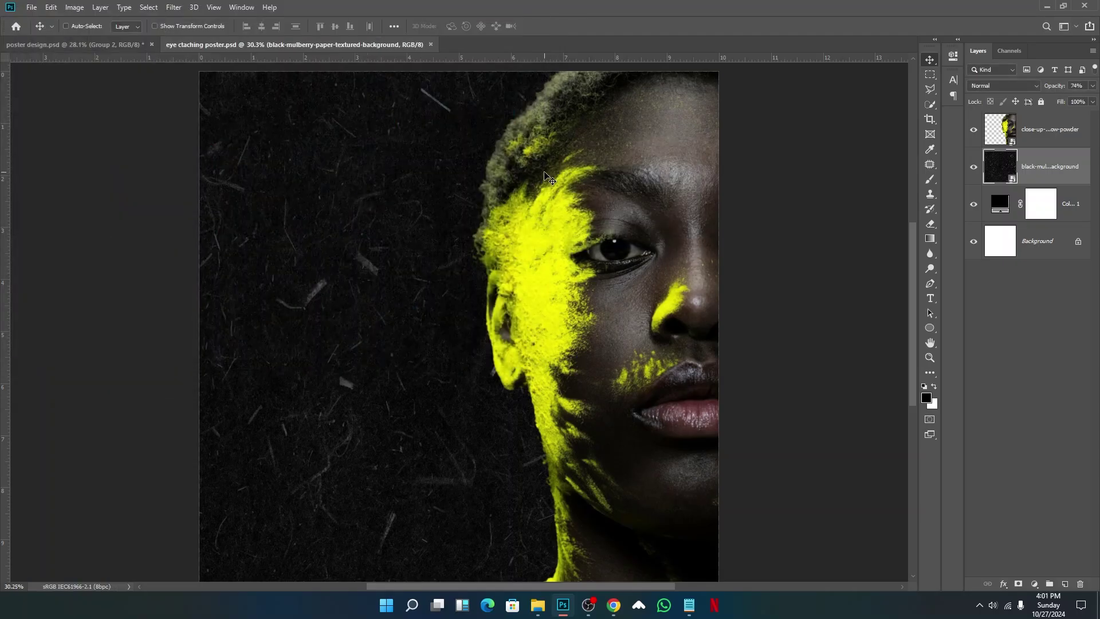
pyautogui.click(77, 44)
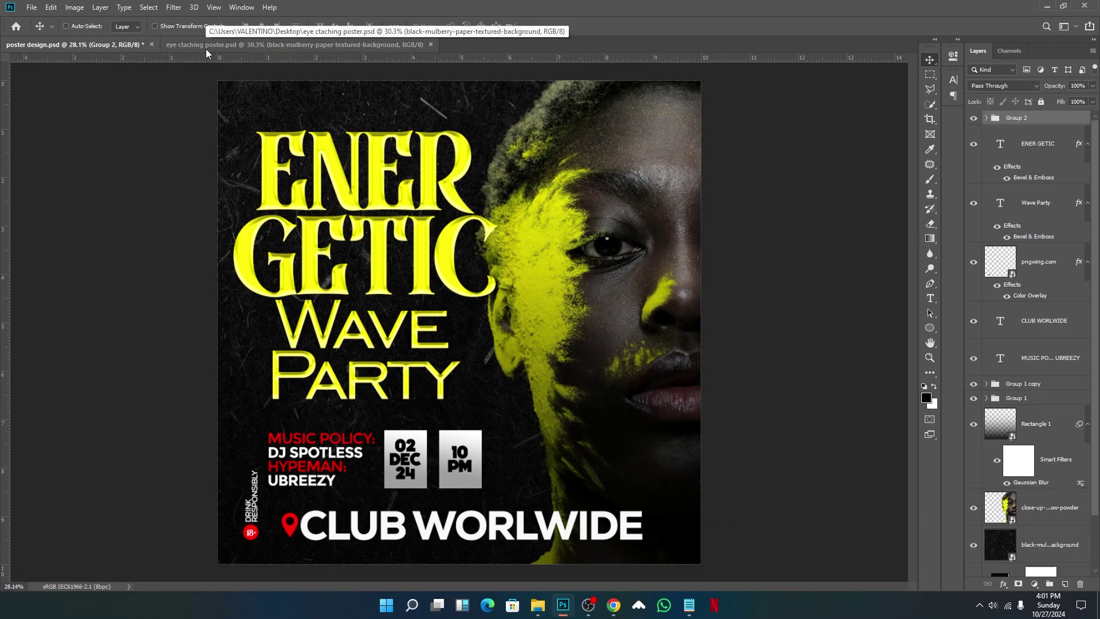
pyautogui.click(205, 48)
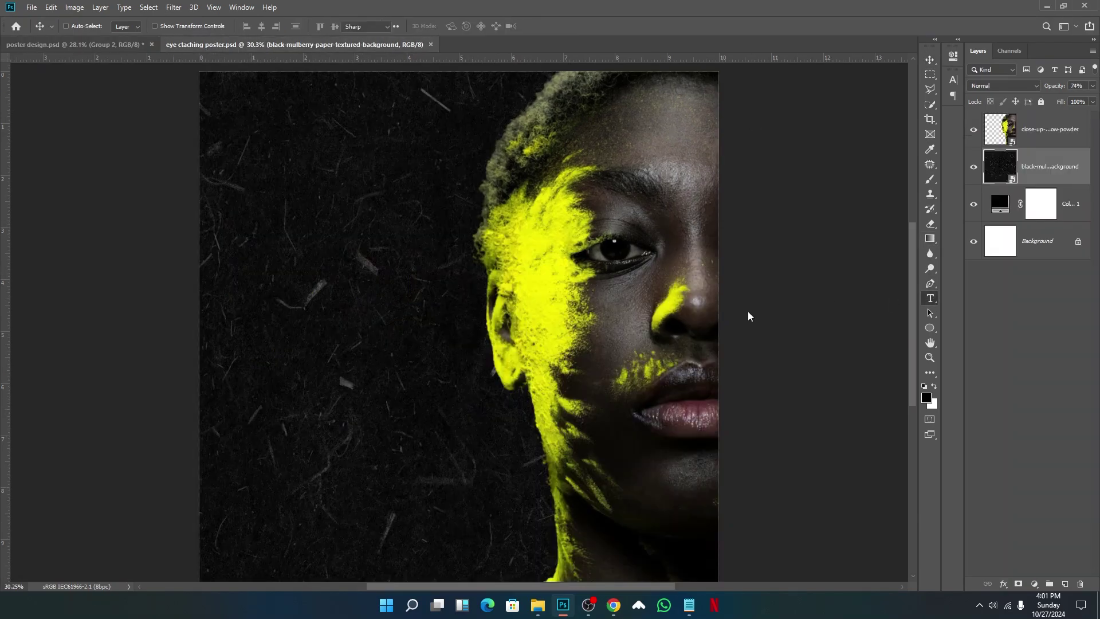
# - Type a two-line 'ENER' / 'GETIC' title near the canvas top-left
pyautogui.press('t')
pyautogui.click(316, 200)
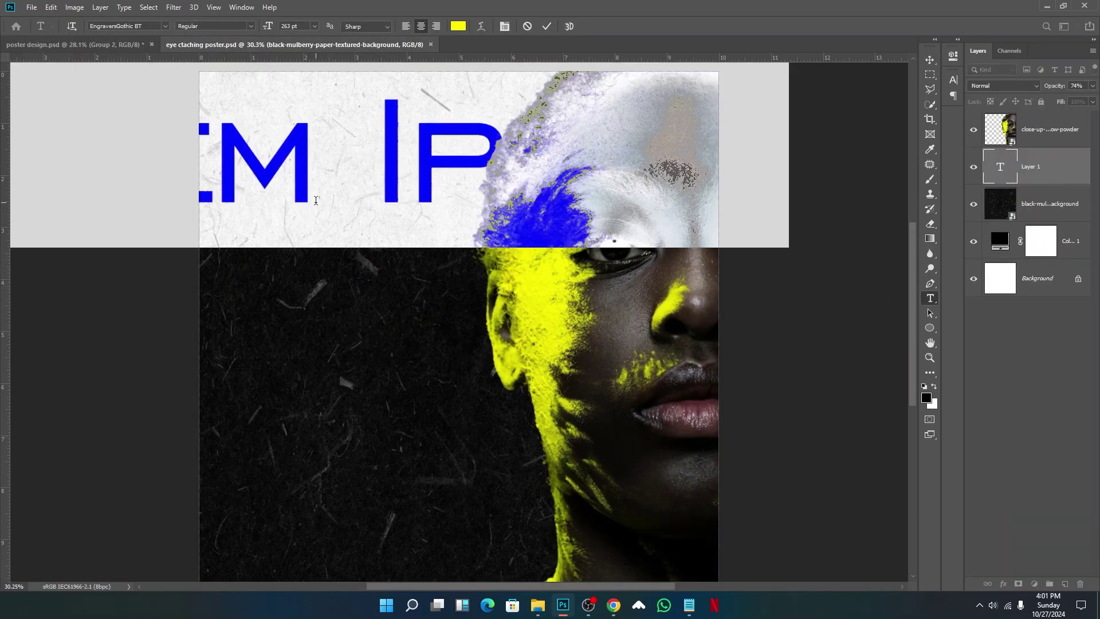
pyautogui.write('E')
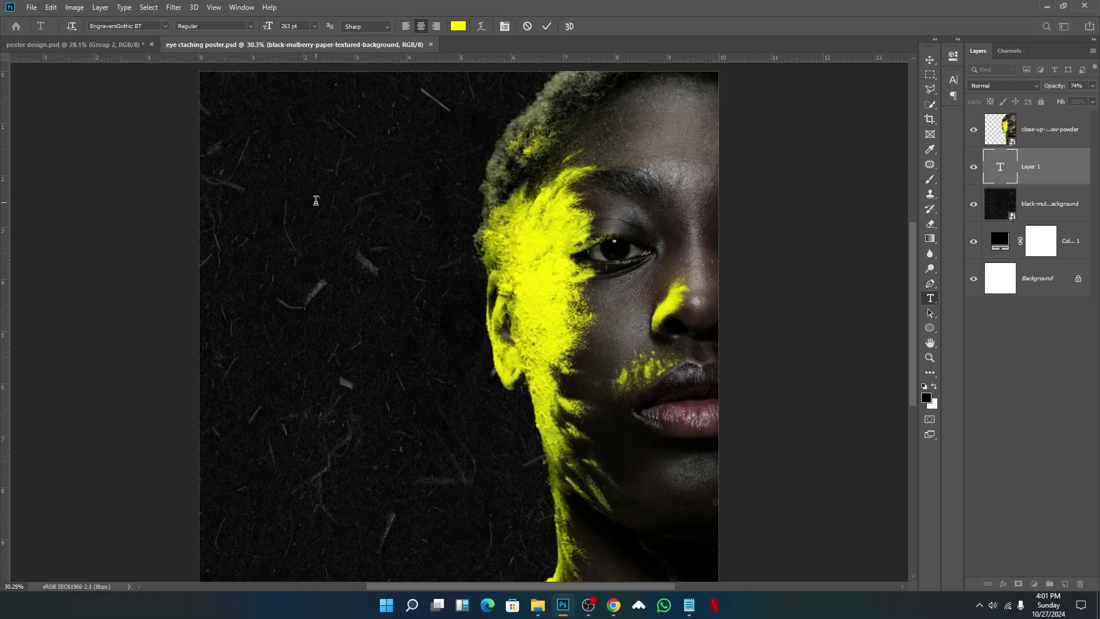
pyautogui.write('NER')
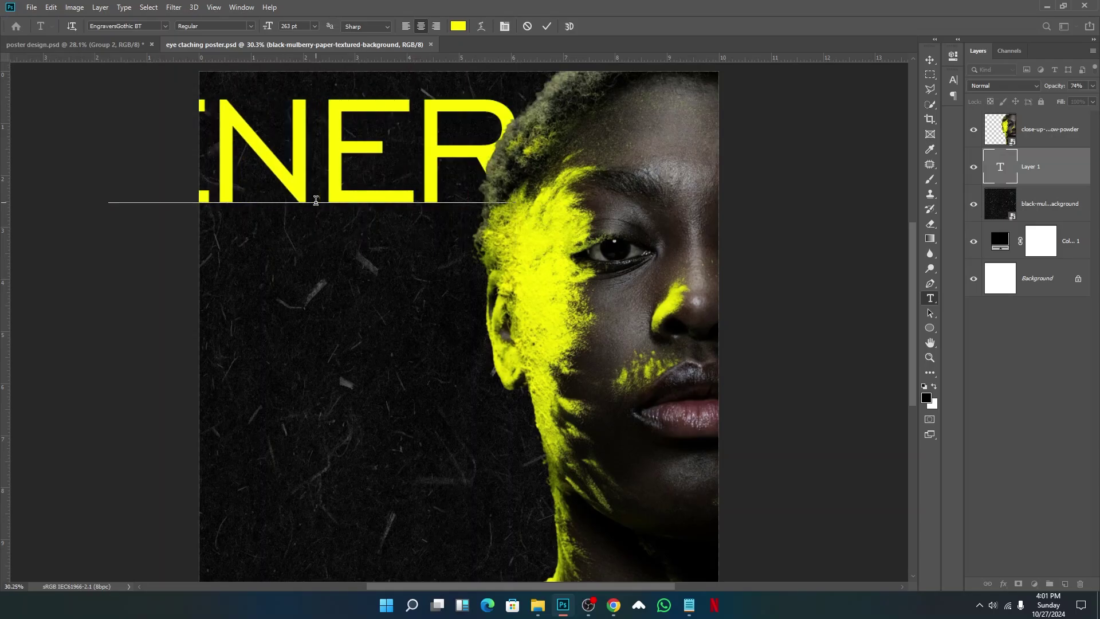
pyautogui.press('Return')
pyautogui.write('GE')
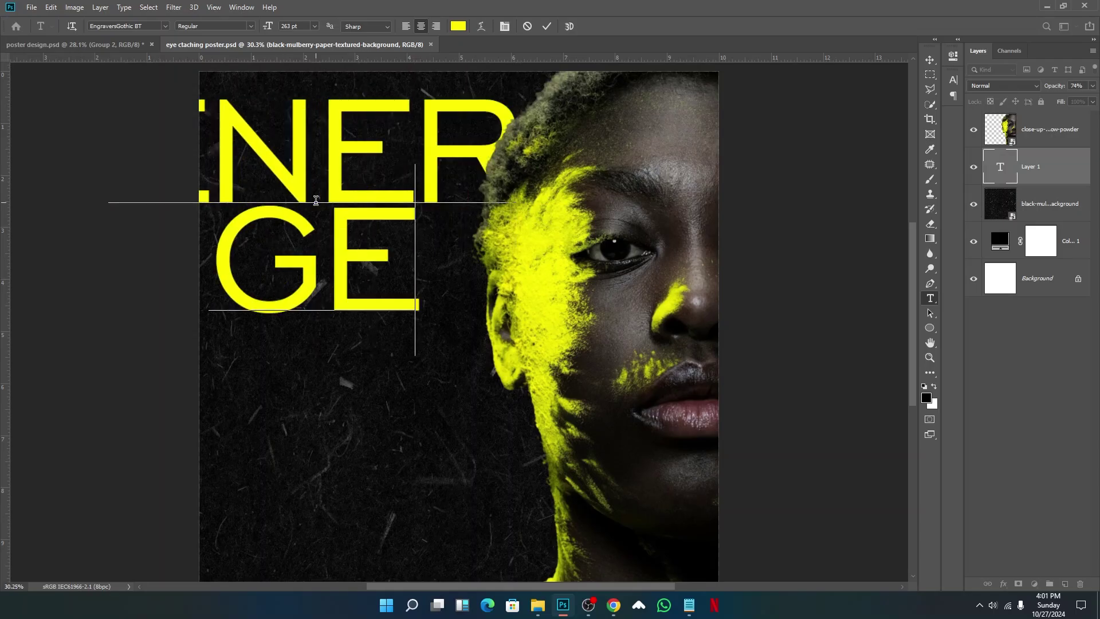
pyautogui.write('TIC')
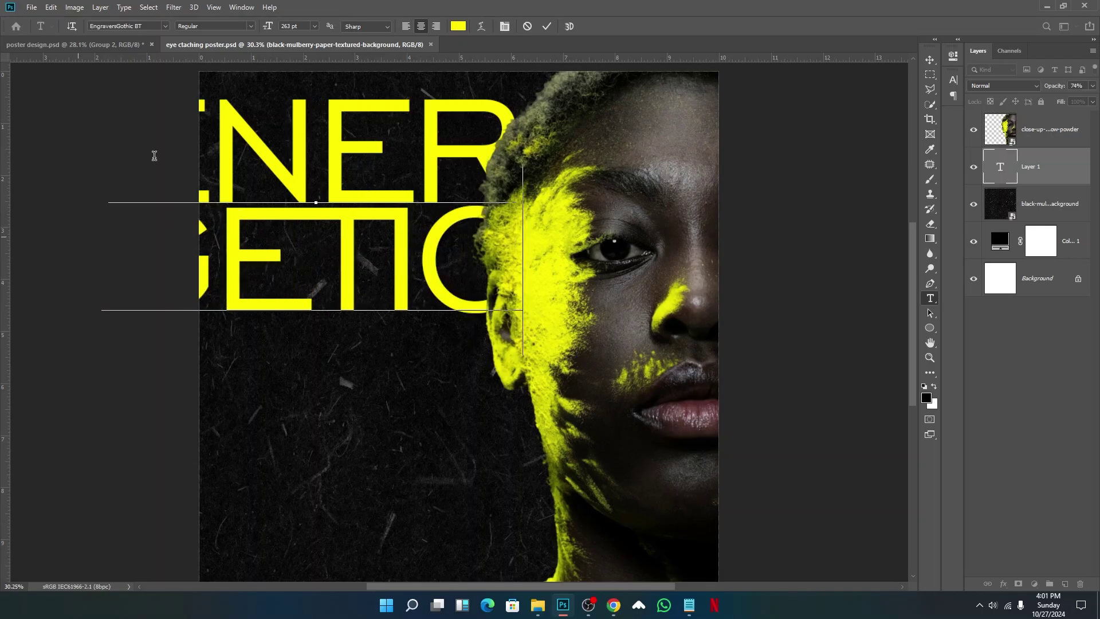
pyautogui.click(547, 27)
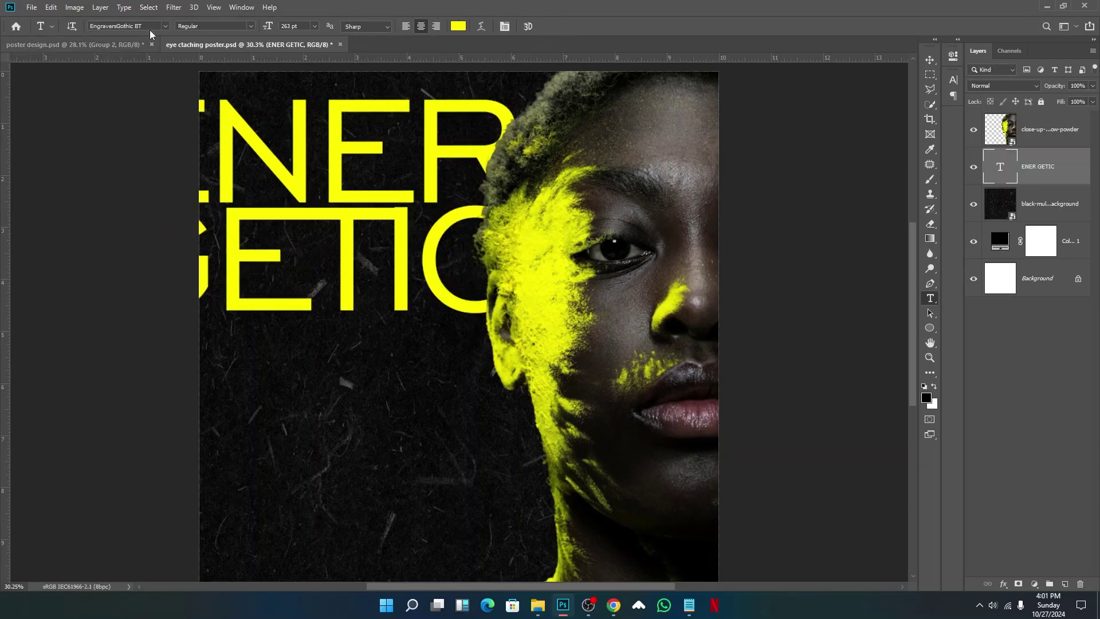
# - Set the title in the Black Quality font with 190.46 pt leading
pyautogui.click(504, 27)
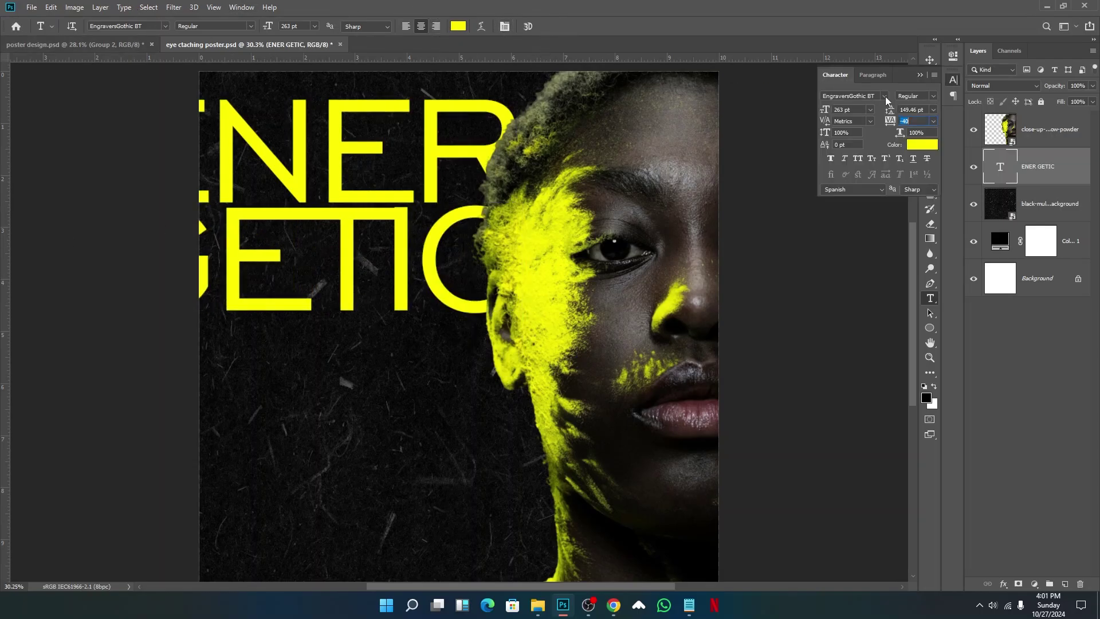
pyautogui.click(885, 97)
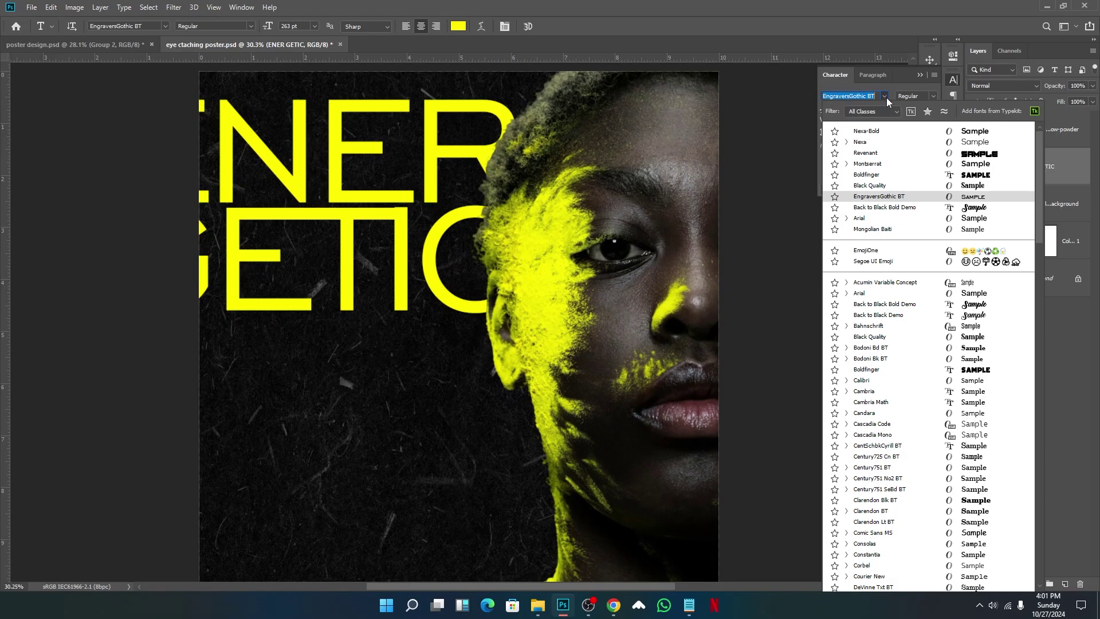
pyautogui.click(880, 187)
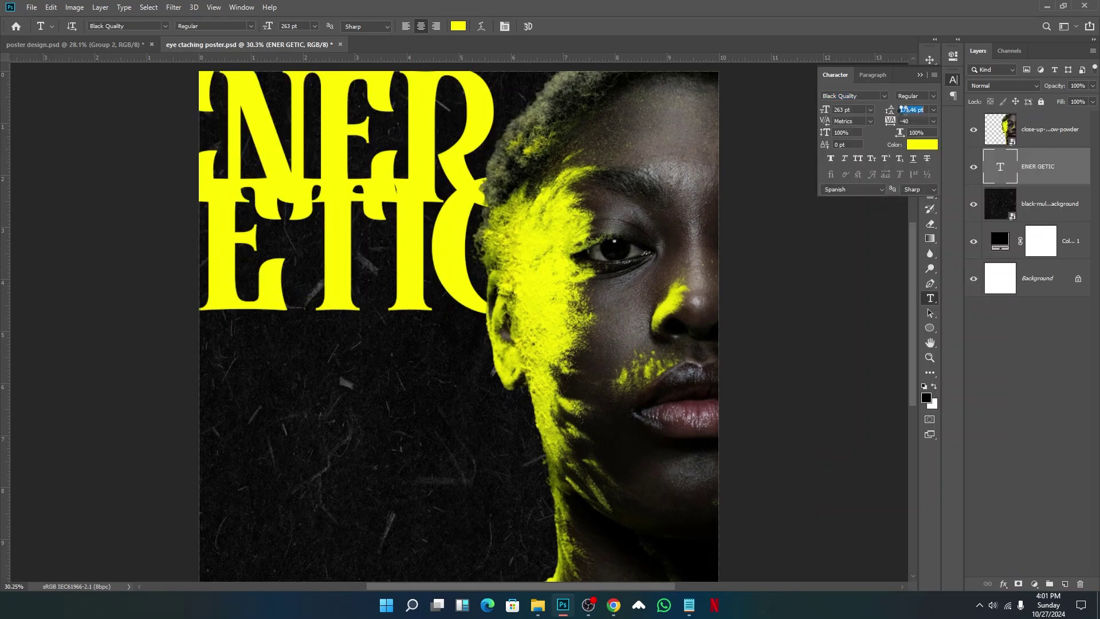
pyautogui.moveTo(903, 109); pyautogui.dragTo(915, 114)
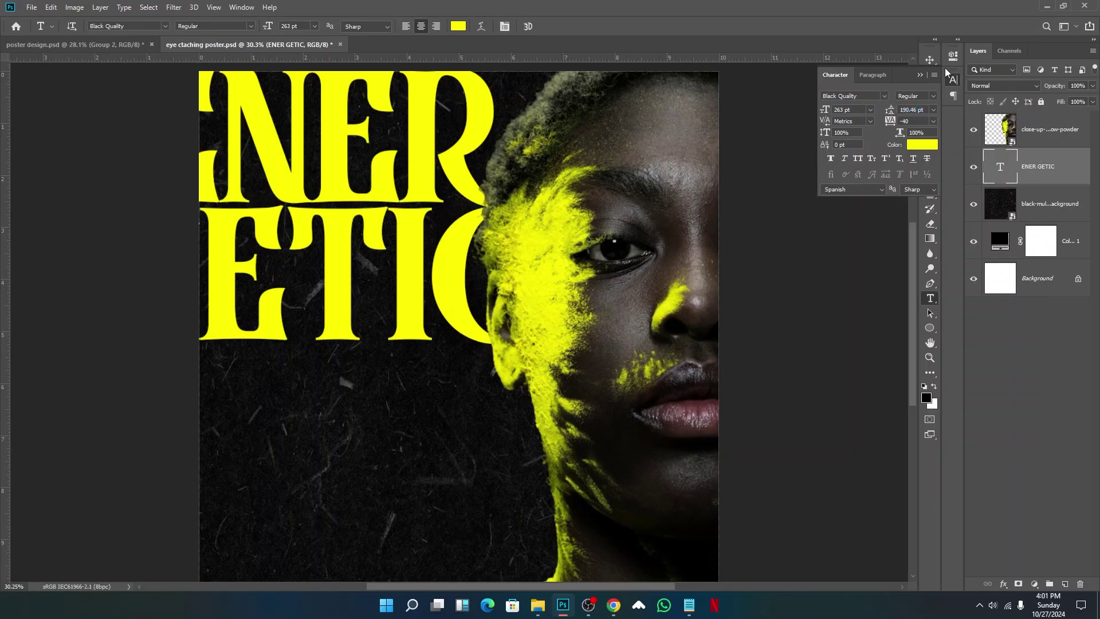
pyautogui.click(920, 75)
pyautogui.click(930, 59)
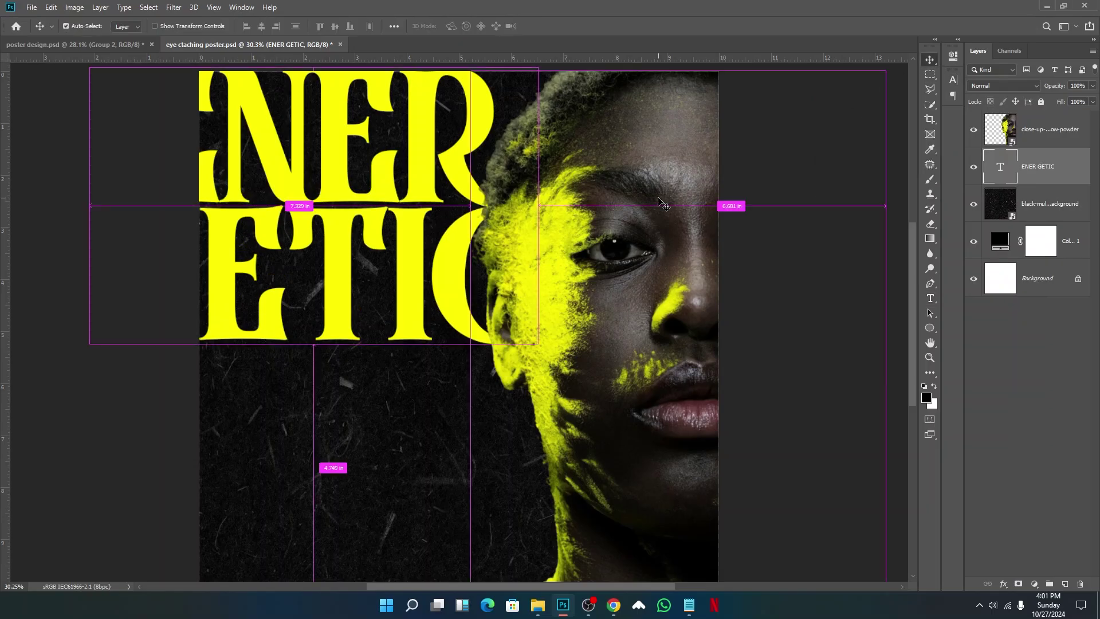
# - Scale the ENER GETIC title down to about 73% and reposition it
pyautogui.hotkey('ctrl', 't')
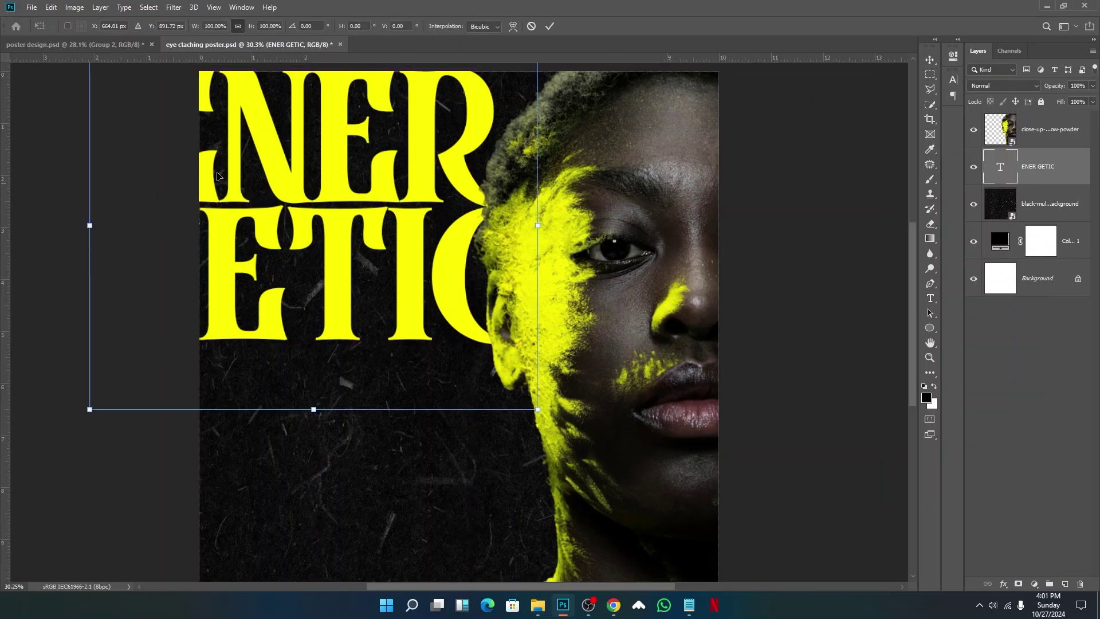
pyautogui.scroll(-2, 313, 156)
pyautogui.moveTo(361, 121); pyautogui.dragTo(360, 224)
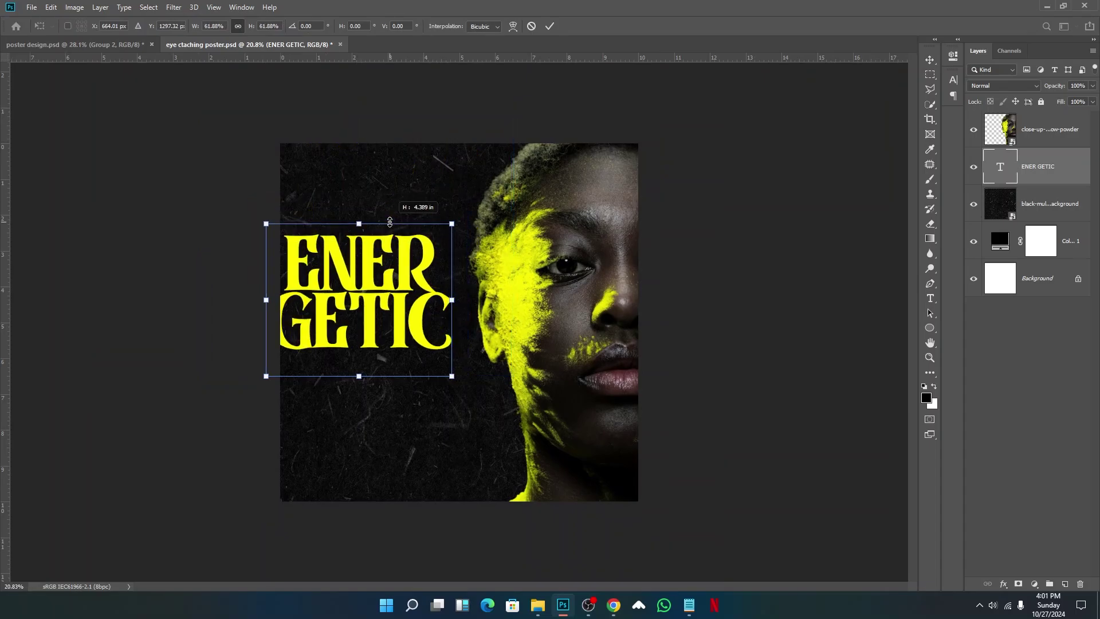
pyautogui.moveTo(379, 261); pyautogui.dragTo(399, 252)
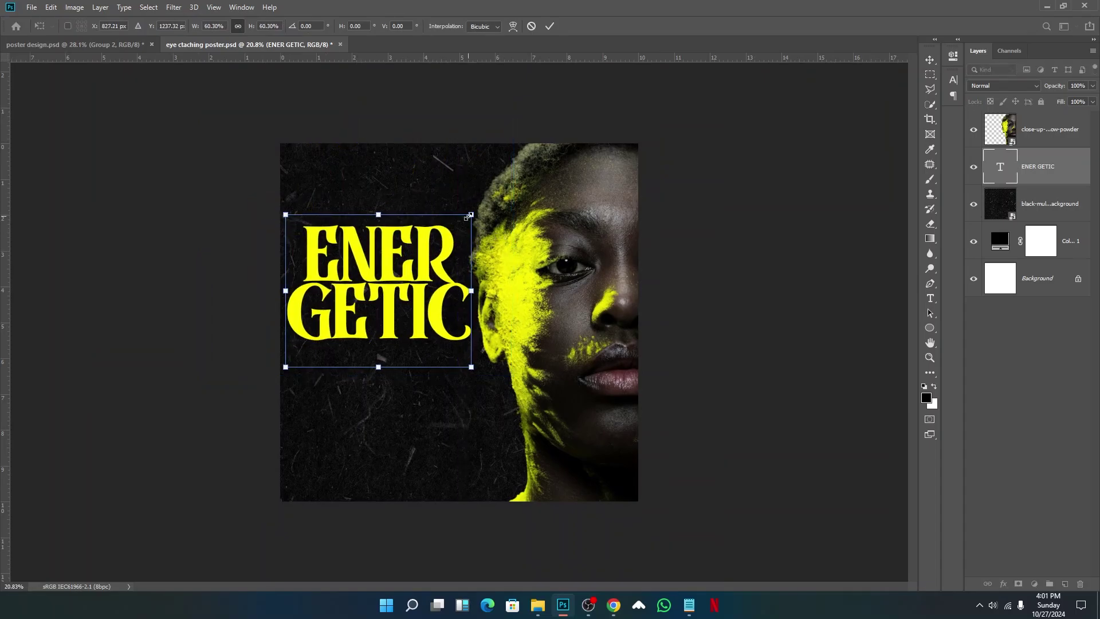
pyautogui.moveTo(472, 216); pyautogui.dragTo(515, 192)
pyautogui.press('Return')
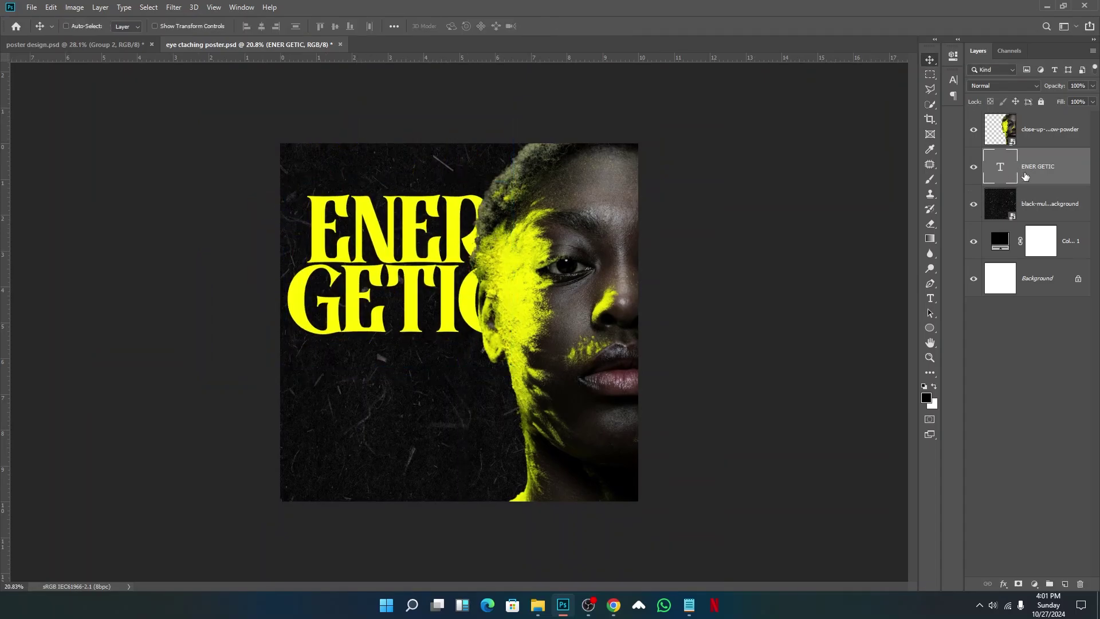
# - Stack the title layer above the portrait, raise it, and shift the portrait right
pyautogui.moveTo(1051, 164); pyautogui.dragTo(1052, 122)
pyautogui.scroll(2, 460, 310)
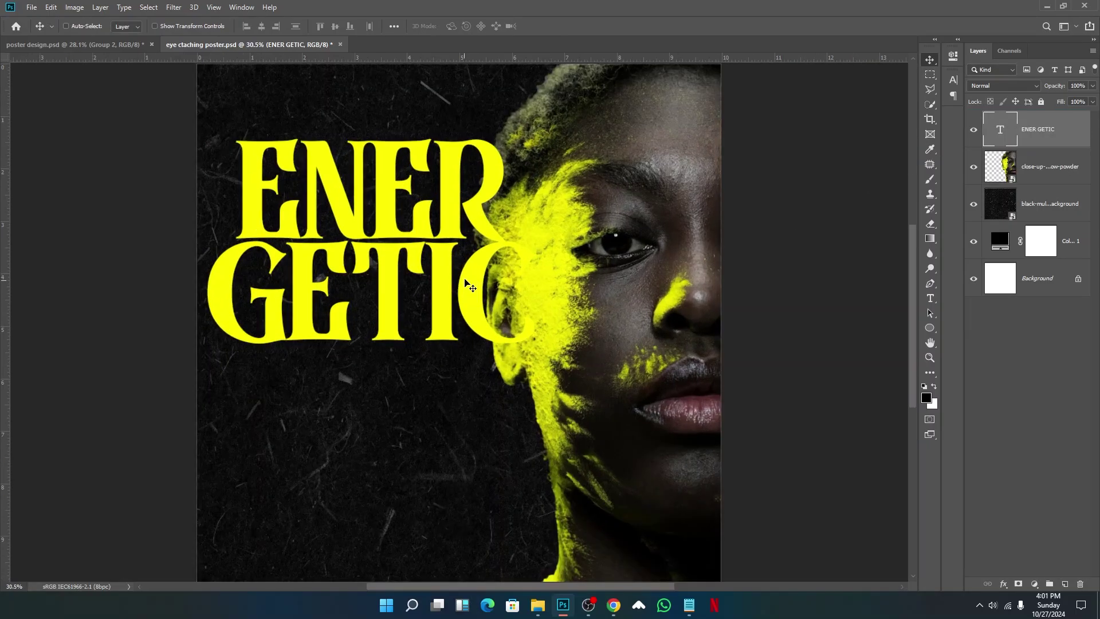
pyautogui.moveTo(450, 274); pyautogui.dragTo(448, 252)
pyautogui.scroll(-2, 599, 297)
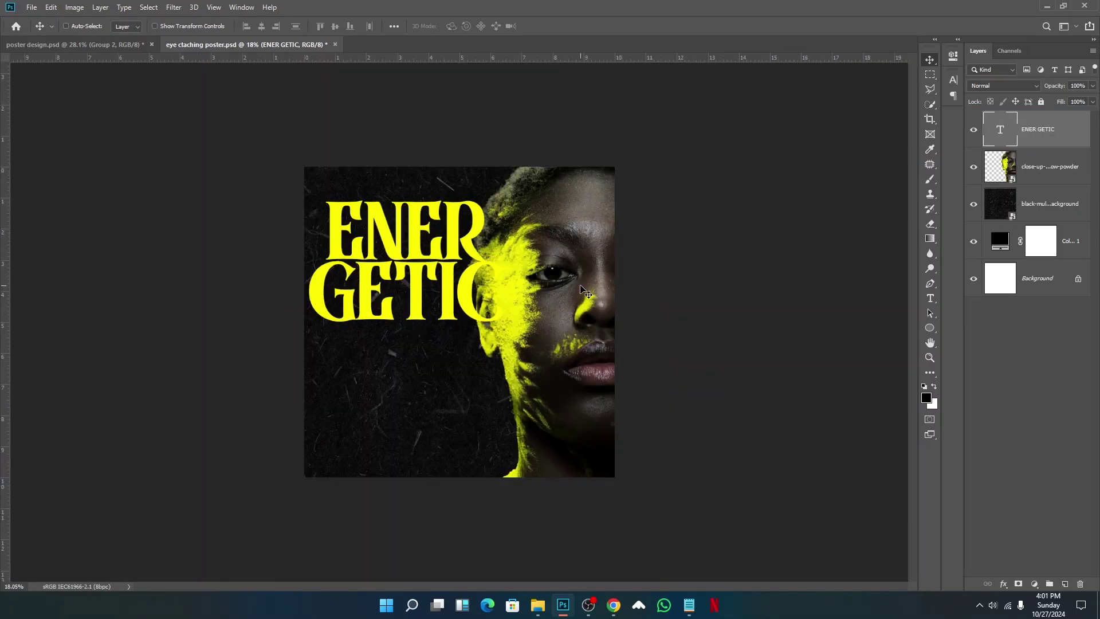
pyautogui.click(1016, 188)
pyautogui.moveTo(657, 265); pyautogui.dragTo(668, 261)
pyautogui.scroll(2, 487, 269)
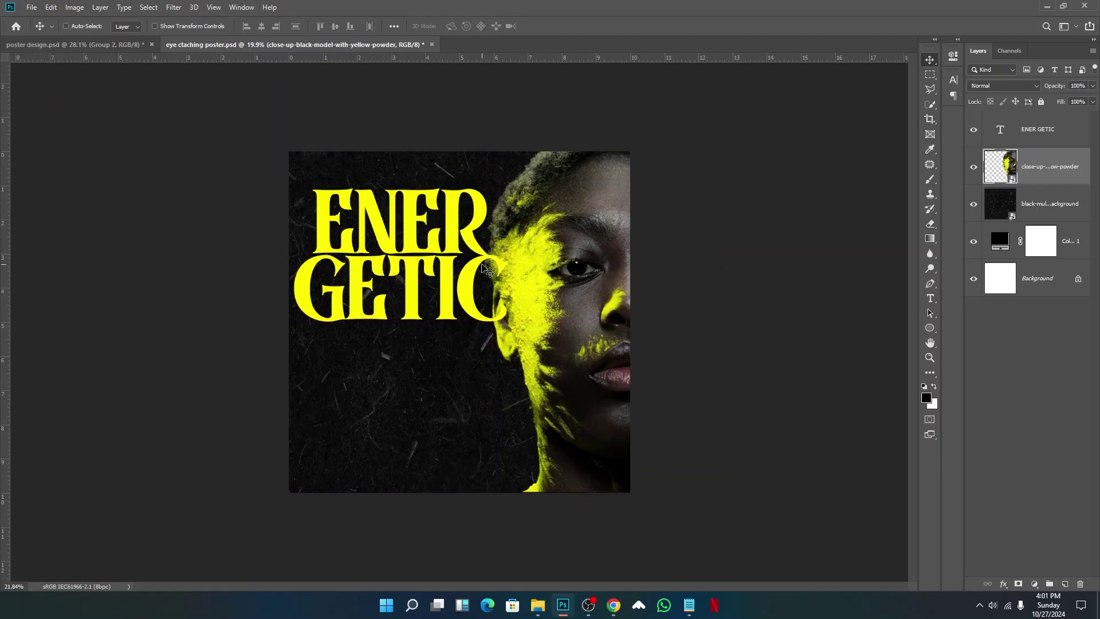
pyautogui.scroll(2, 480, 264)
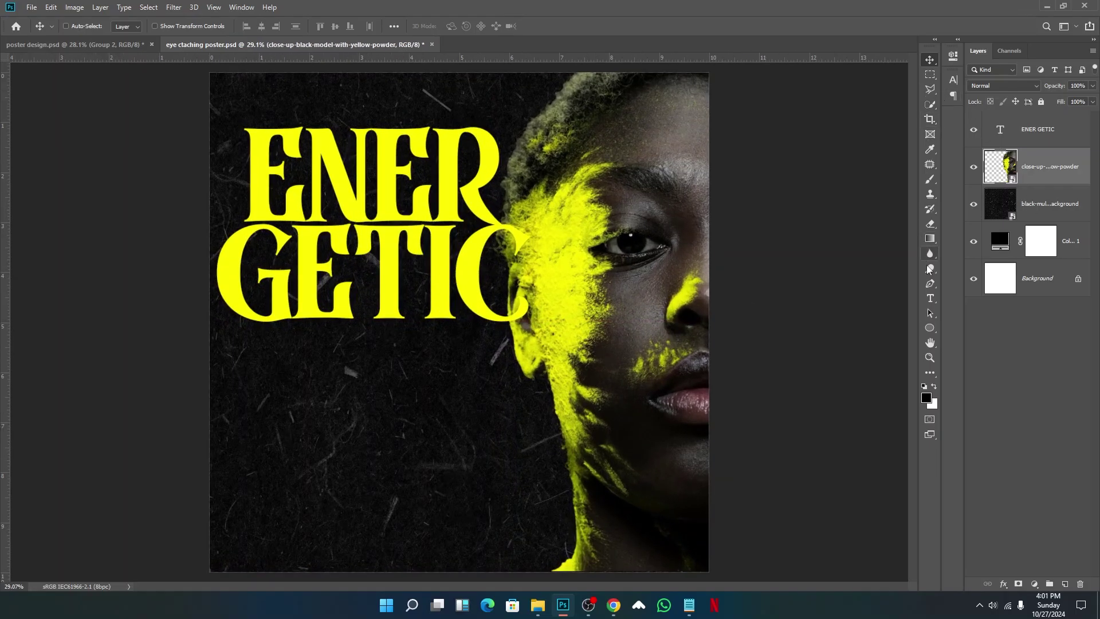
# - Add a two-line 'Wave' / 'Party' text layer below ENER GETIC and commit it
pyautogui.click(929, 298)
pyautogui.click(376, 409)
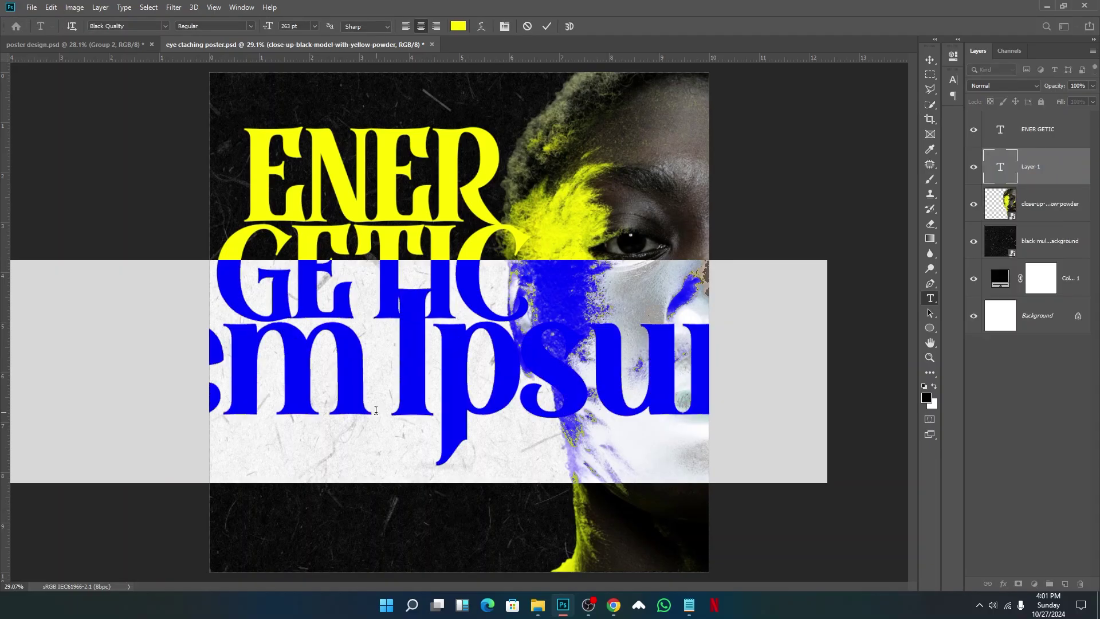
pyautogui.write('WAVE')
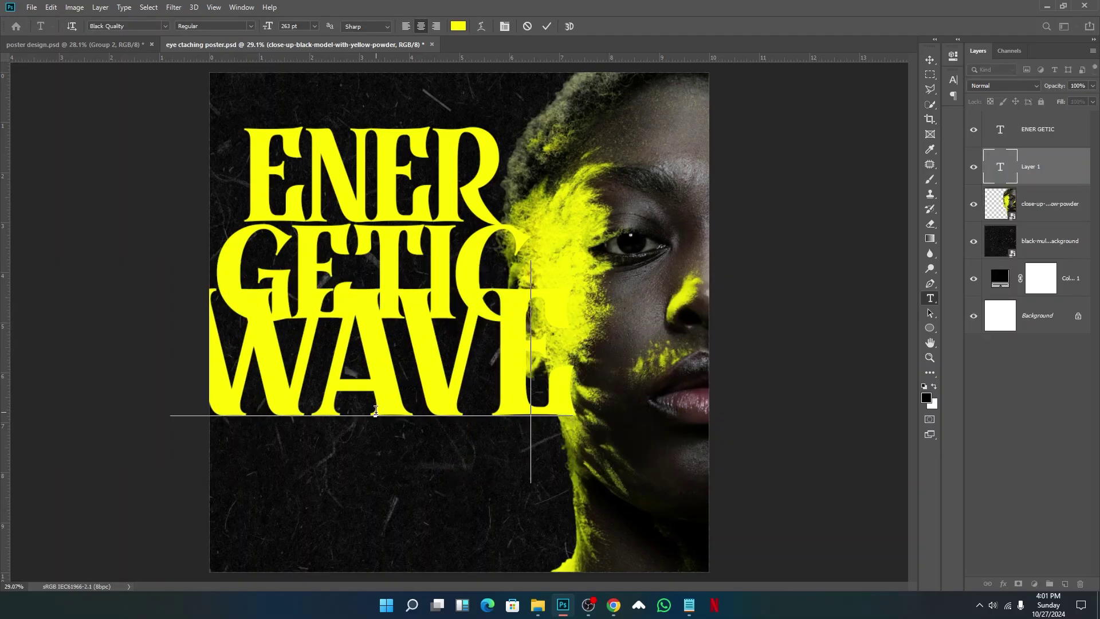
pyautogui.press('BackSpace')
pyautogui.press('BackSpace')
pyautogui.press('BackSpace')
pyautogui.press('BackSpace')
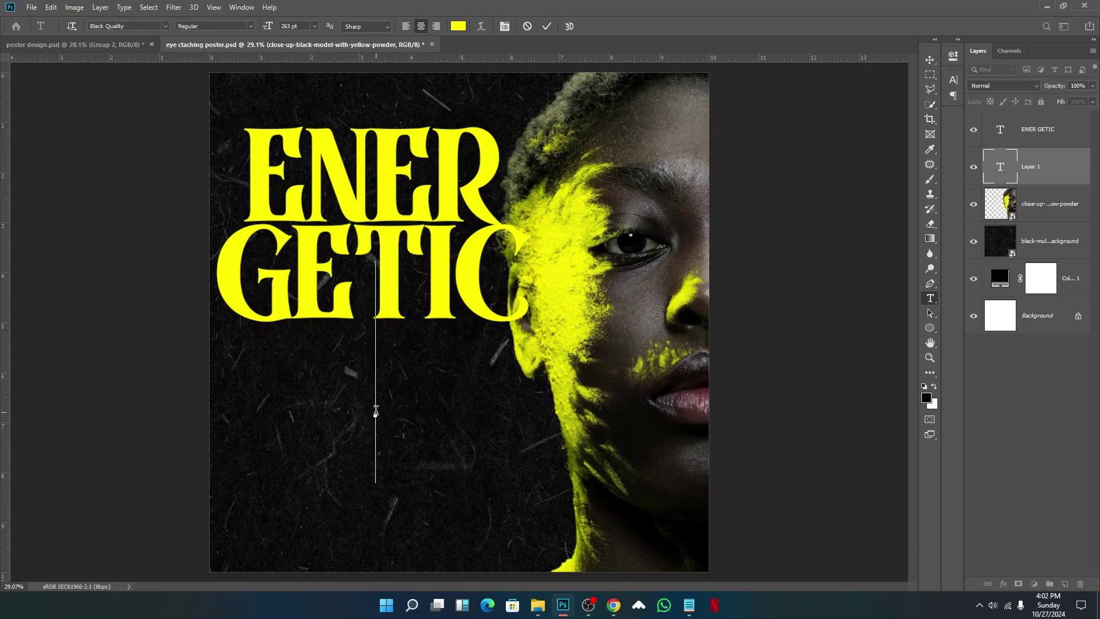
pyautogui.write('Wagve')
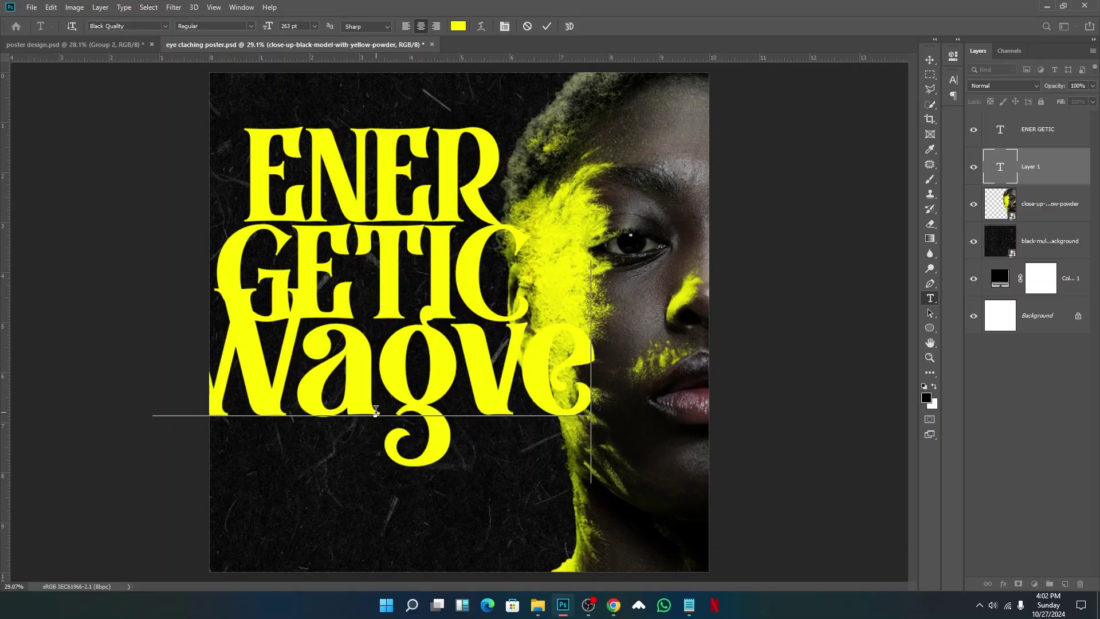
pyautogui.press('BackSpace')
pyautogui.press('BackSpace')
pyautogui.press('BackSpace')
pyautogui.press('BackSpace')
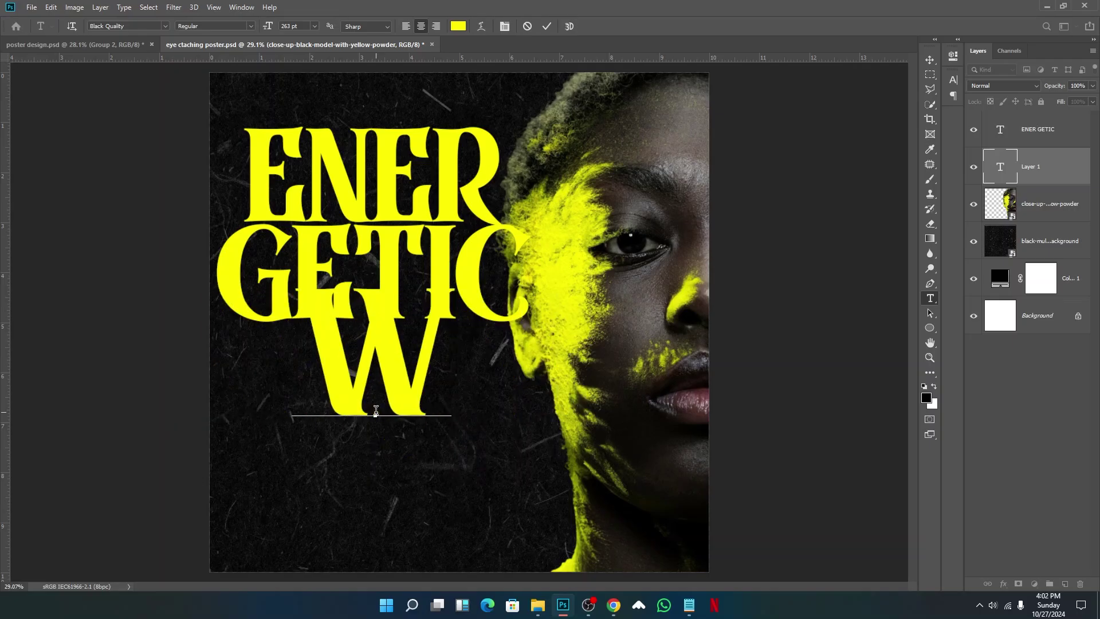
pyautogui.write('ave')
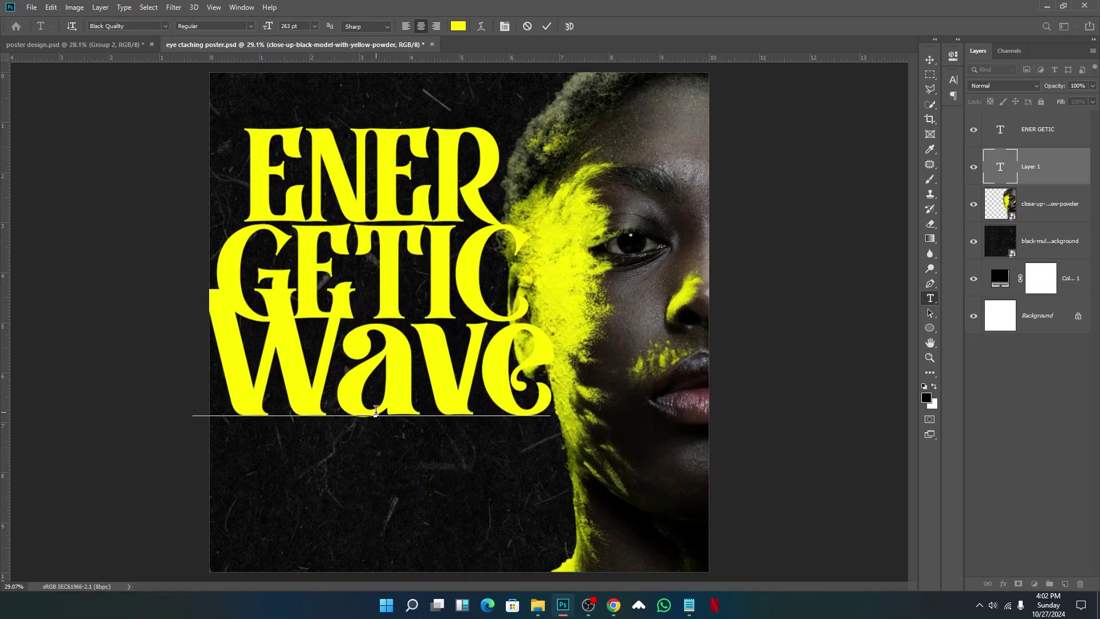
pyautogui.press('Return')
pyautogui.write('Party')
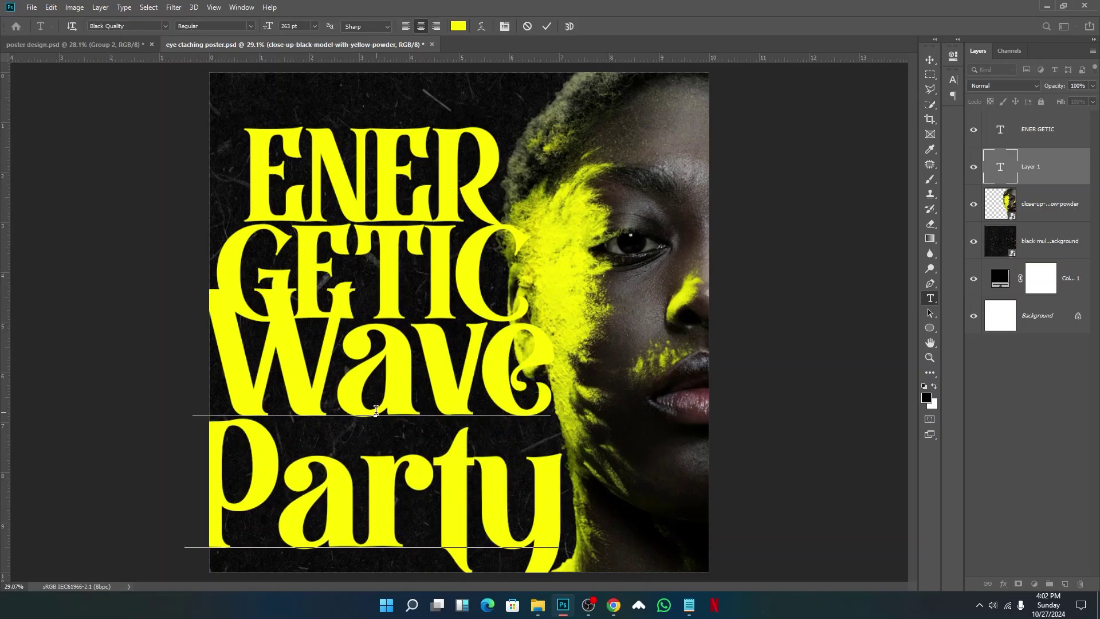
pyautogui.click(546, 27)
# - Scale Wave Party down to about 55% and place it just below GETIC
pyautogui.press('v')
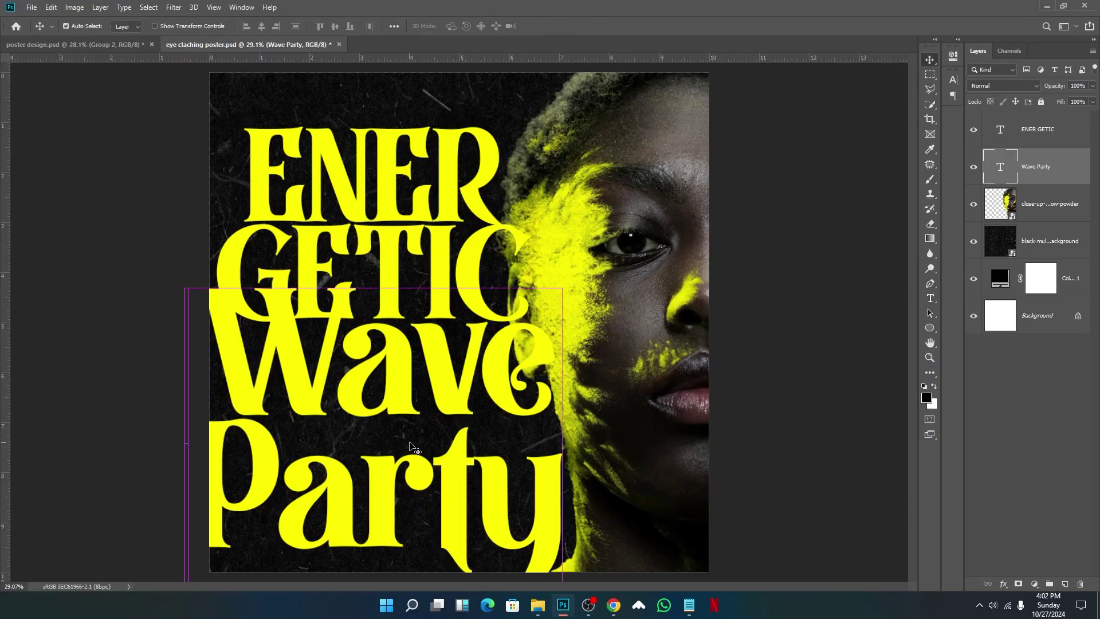
pyautogui.hotkey('ctrl', 't')
pyautogui.hotkey('ctrl', '-')
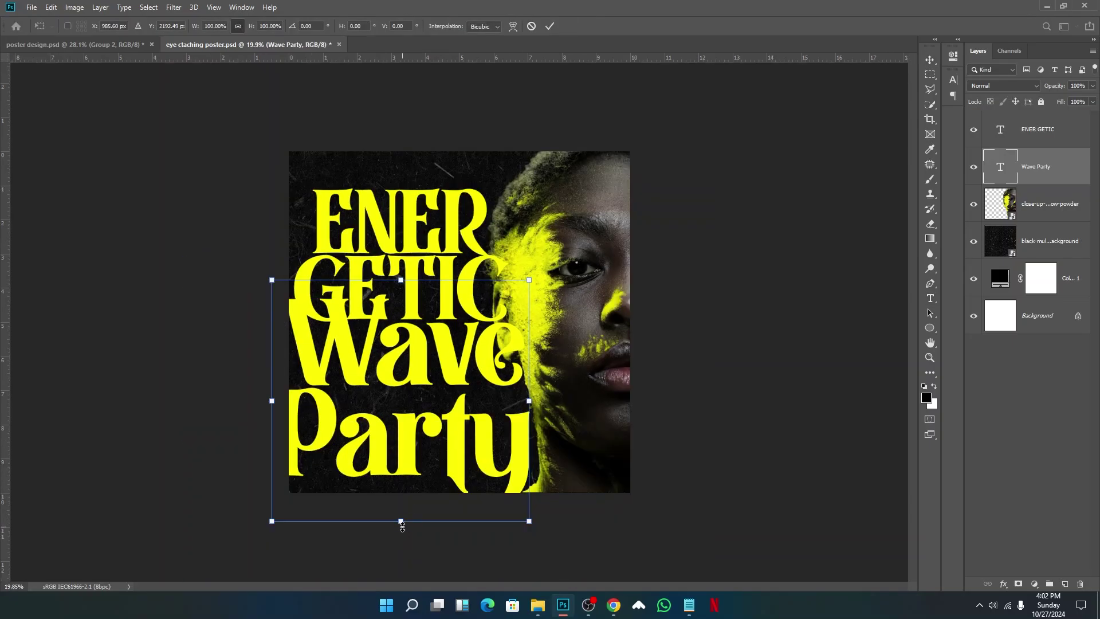
pyautogui.moveTo(402, 526); pyautogui.dragTo(401, 411)
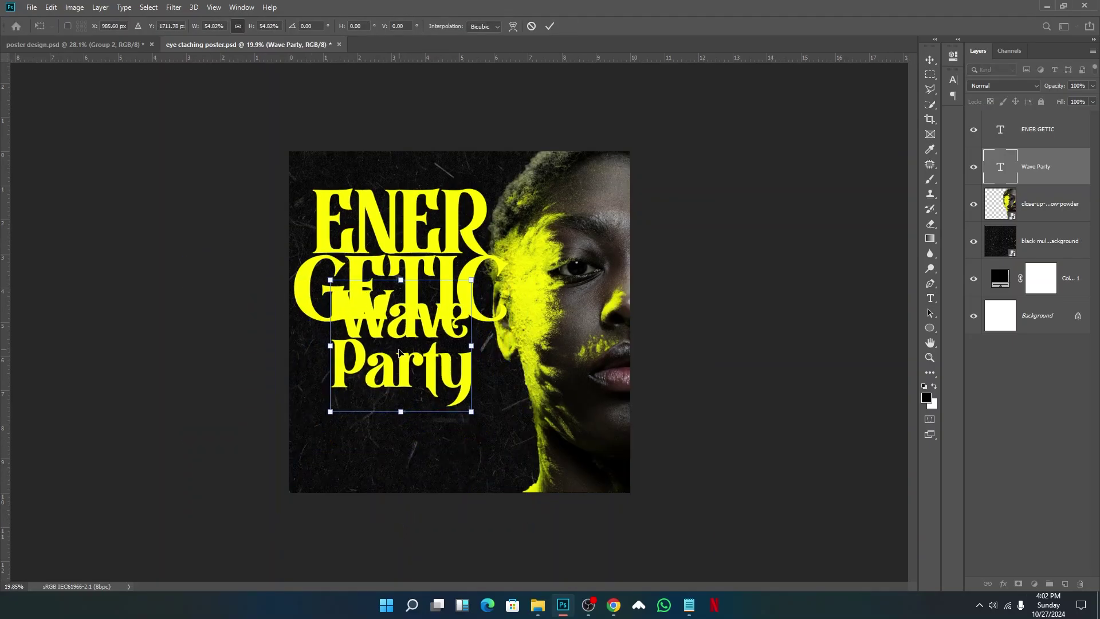
pyautogui.moveTo(399, 352); pyautogui.dragTo(405, 387)
pyautogui.press('Return')
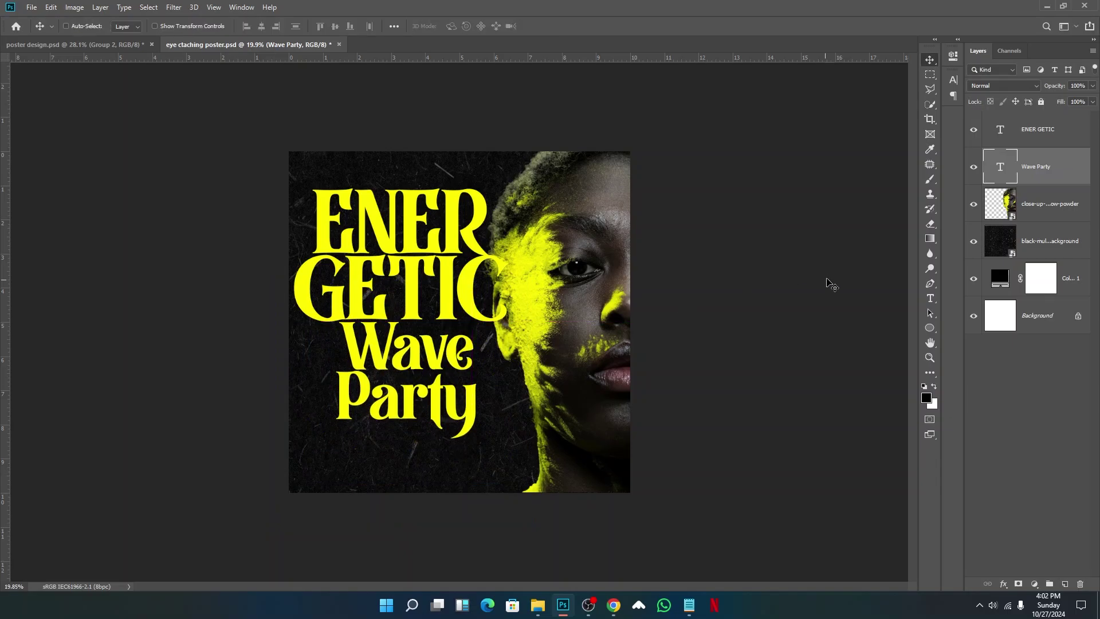
# - Set Wave Party in EngraversGothic BT and tighten its line spacing
pyautogui.click(931, 298)
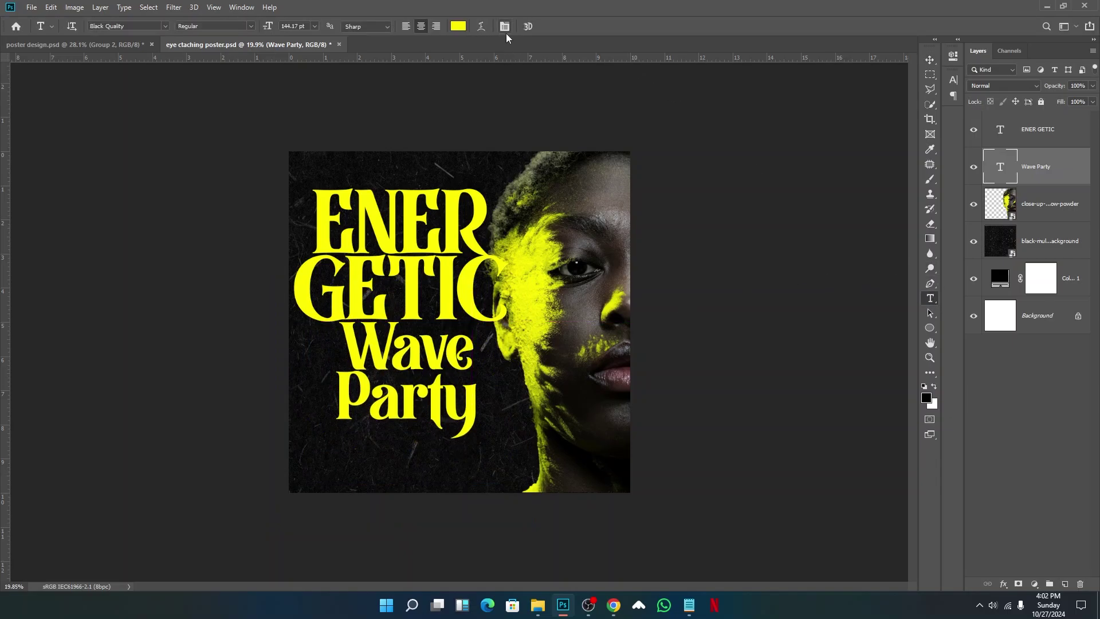
pyautogui.click(504, 27)
pyautogui.click(883, 96)
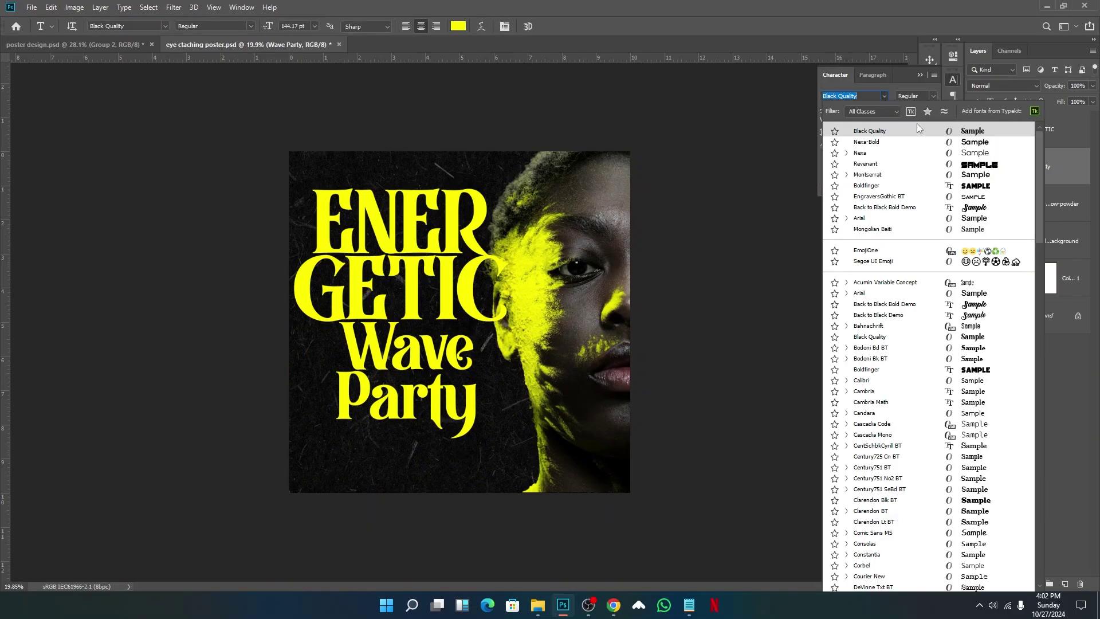
pyautogui.click(941, 199)
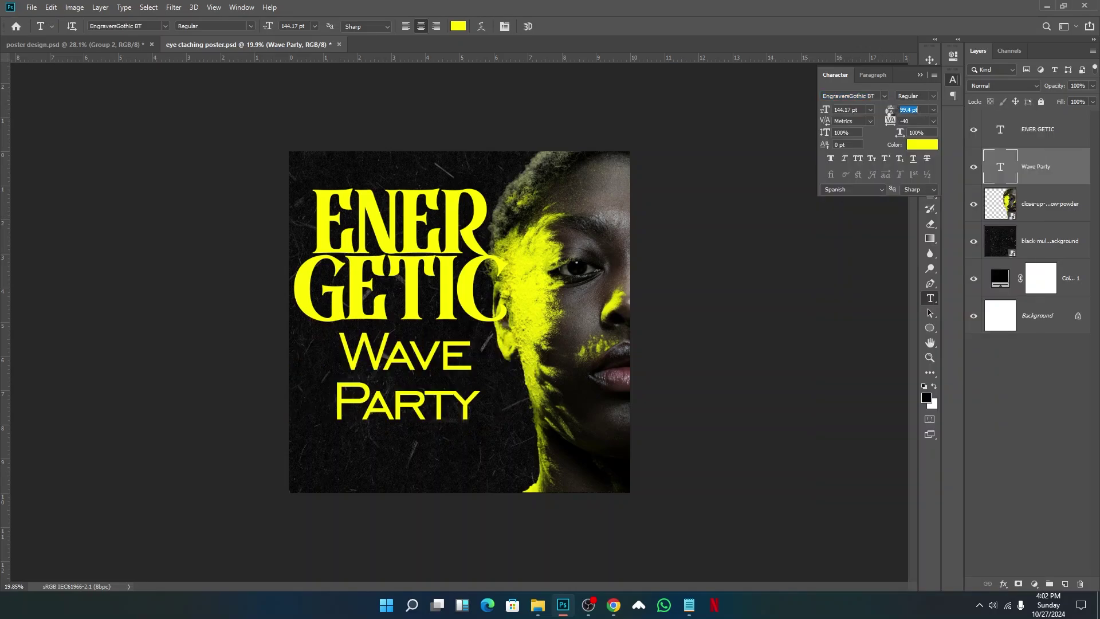
pyautogui.moveTo(889, 111); pyautogui.dragTo(878, 124)
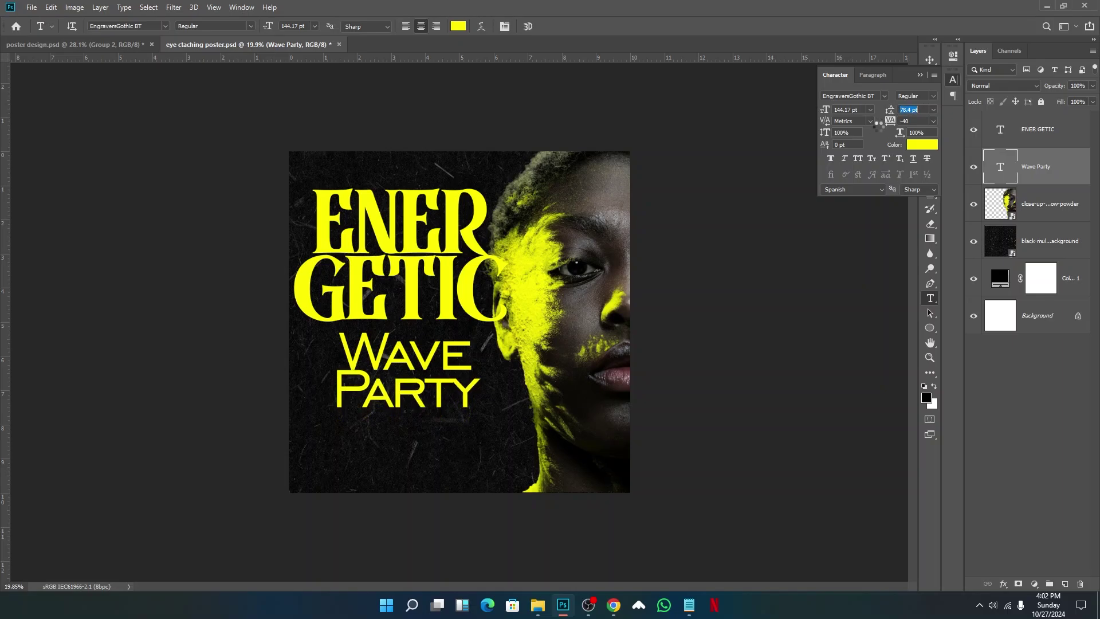
pyautogui.click(921, 77)
# - Move Wave Party up under ENERGETIC and enlarge it to roughly 104%, then slightly more
pyautogui.click(930, 59)
pyautogui.scroll(3, 459, 320)
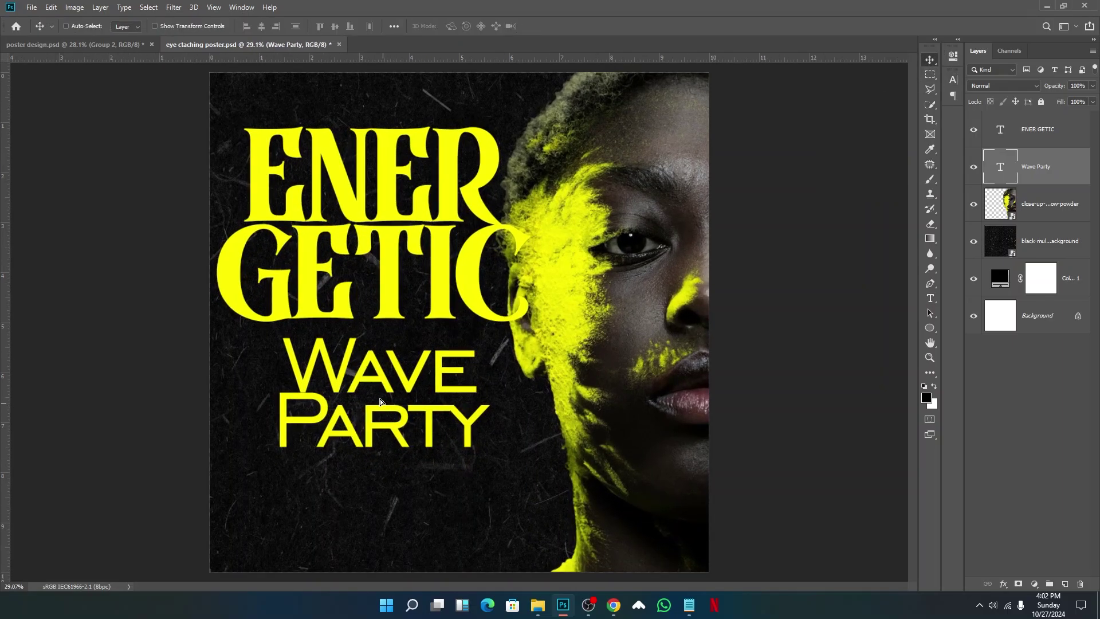
pyautogui.moveTo(386, 418)
pyautogui.mouseDown()
pyautogui.moveTo(391, 400)
pyautogui.moveTo(391, 409)
pyautogui.mouseUp()
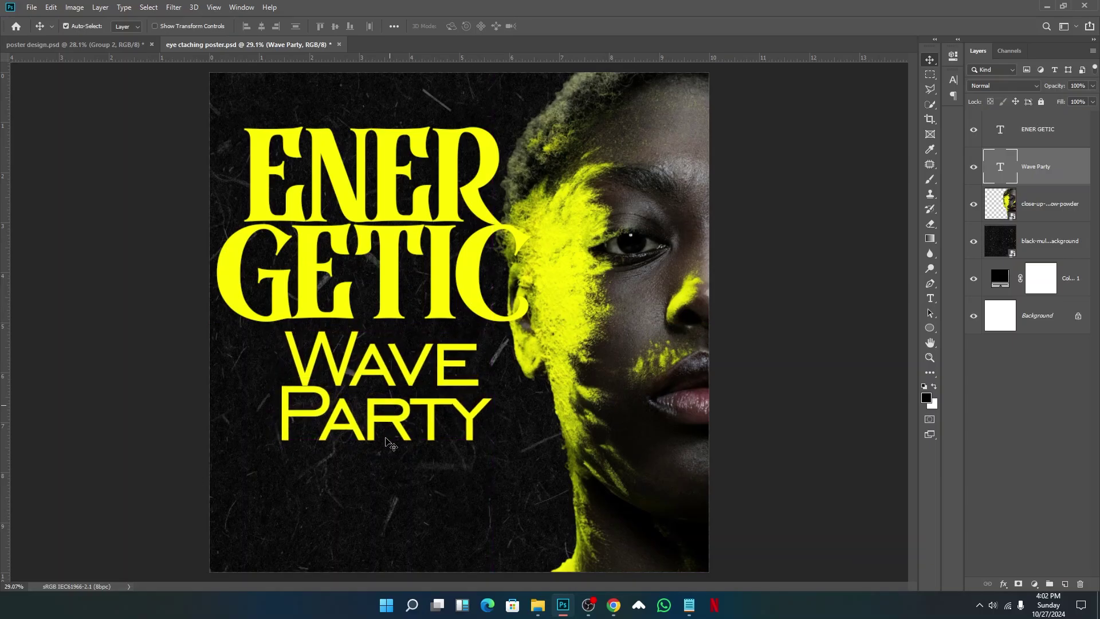
pyautogui.hotkey('ctrl', 't')
pyautogui.moveTo(382, 463); pyautogui.dragTo(368, 429)
pyautogui.press('Return')
pyautogui.scroll(-2, 400, 409)
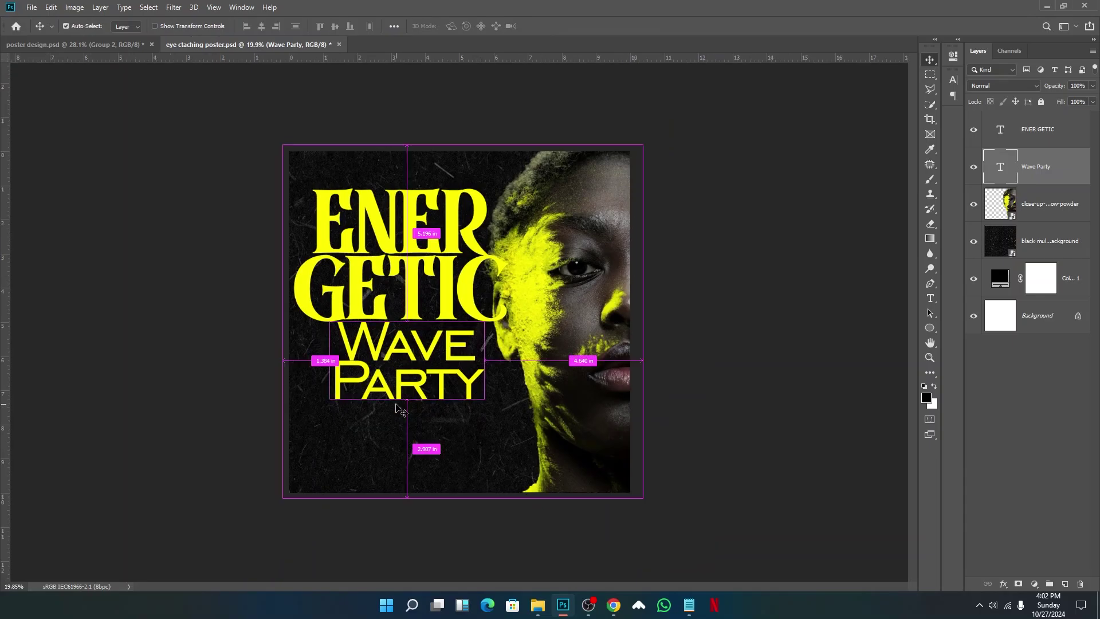
pyautogui.hotkey('ctrl', 't')
pyautogui.moveTo(325, 420); pyautogui.dragTo(324, 423)
pyautogui.press('Return')
# - Nudge Wave Party into its final spot with Shift+arrow keys and save the poster
pyautogui.hotkey('shift', 'Right')
pyautogui.hotkey('shift', 'Right')
pyautogui.hotkey('shift', 'Right')
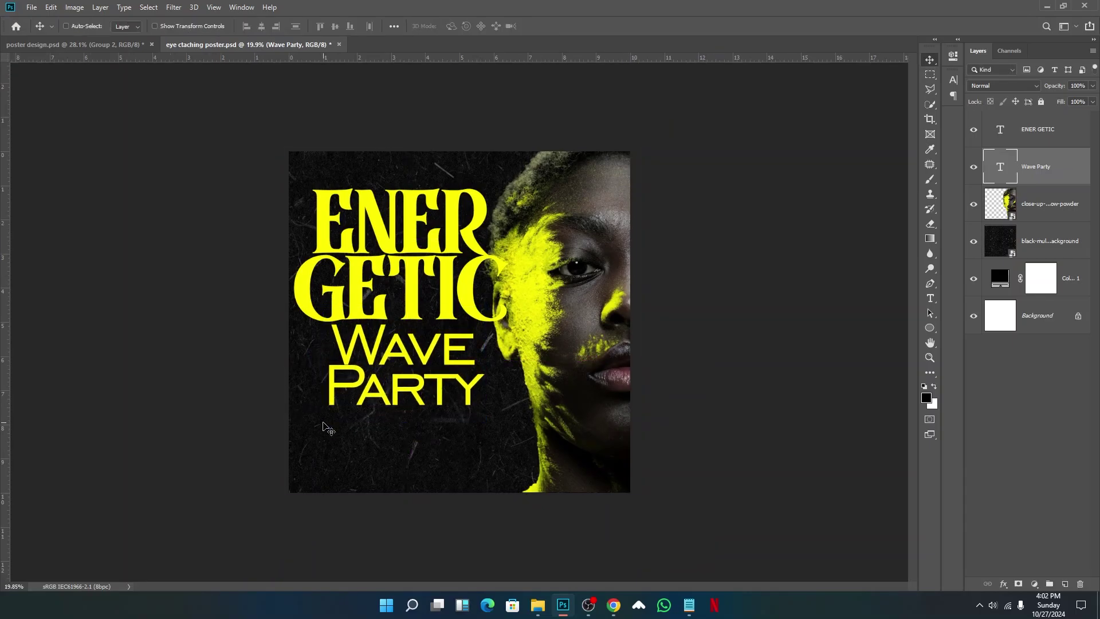
pyautogui.hotkey('shift', 'Down')
pyautogui.hotkey('shift', 'Left')
pyautogui.hotkey('shift', 'Left')
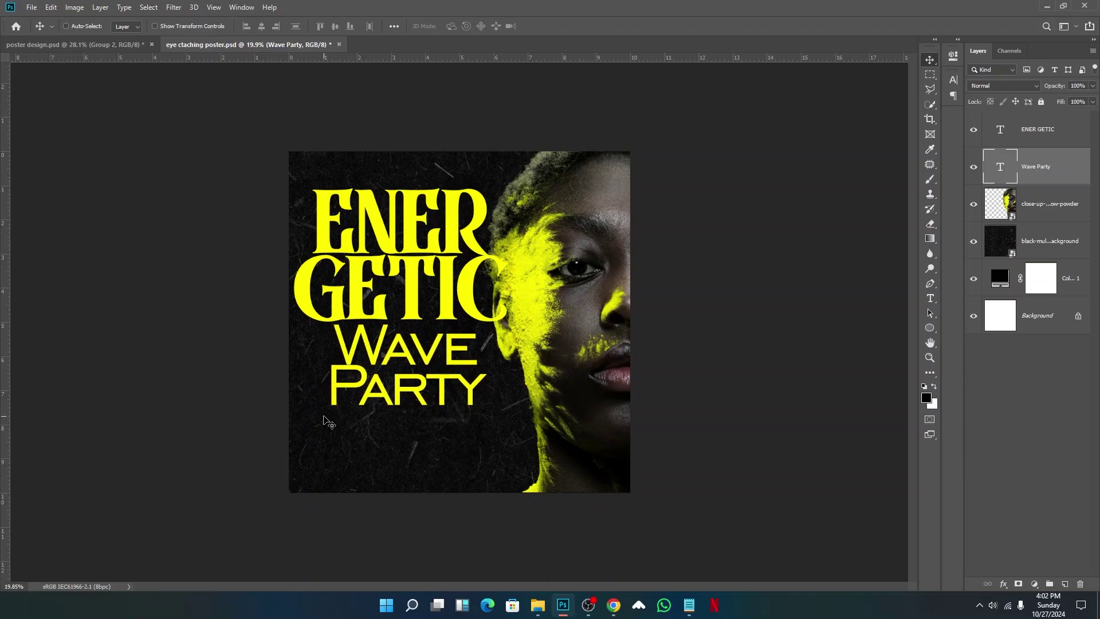
pyautogui.hotkey('ctrl', 's')
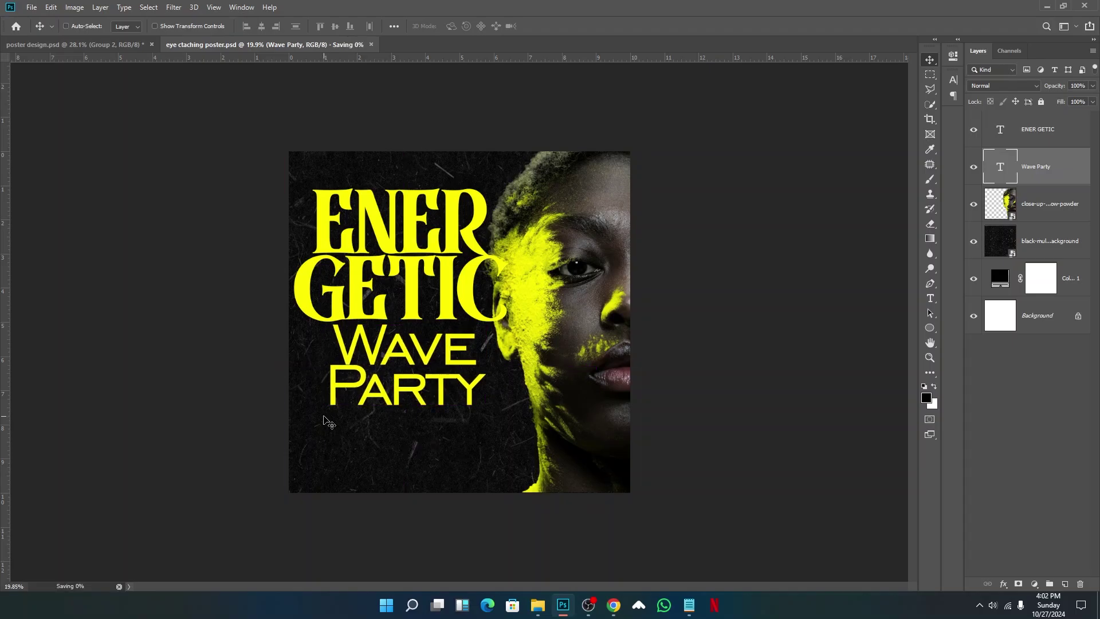
pyautogui.scroll(3, 410, 334)
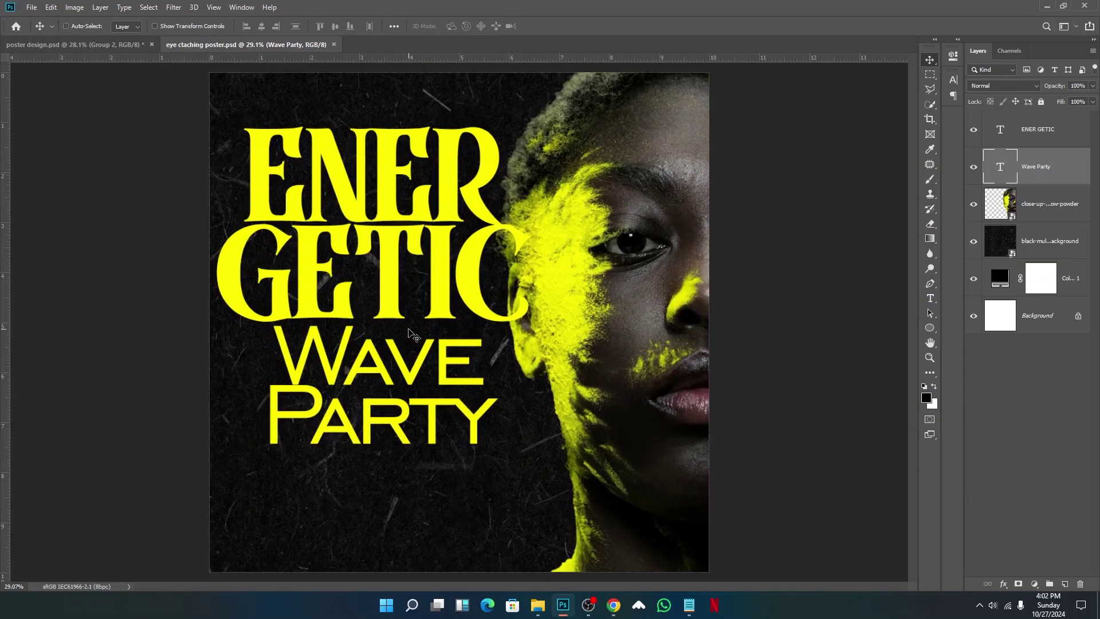
# - Move the ENERGETIC and Wave Party titles up together
pyautogui.keyDown('shift'); pyautogui.click(1068, 129); pyautogui.keyUp('shift')
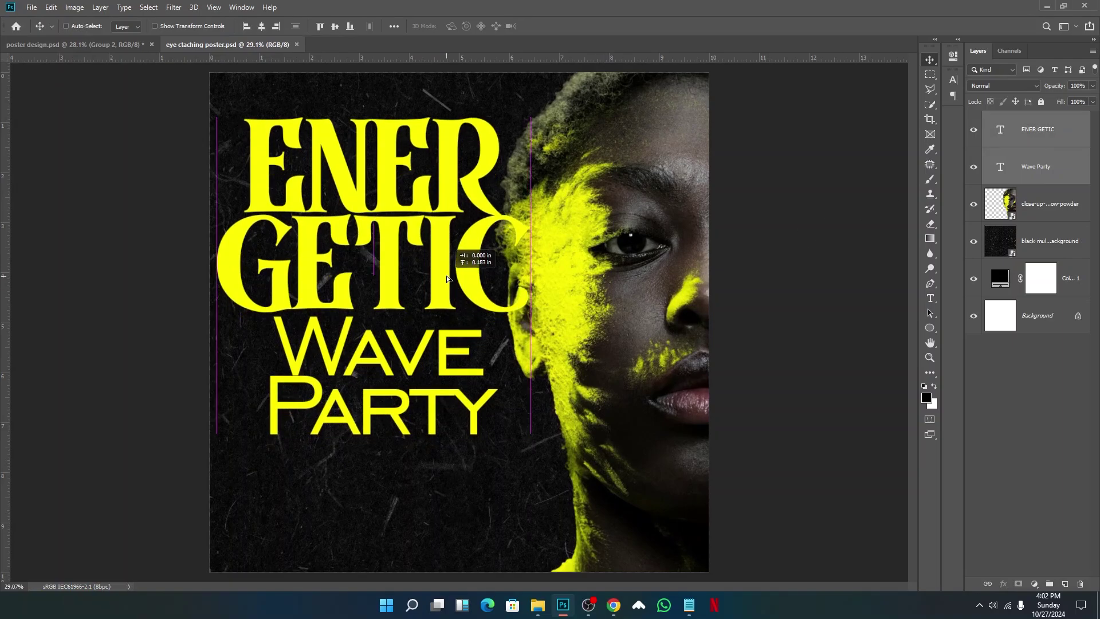
pyautogui.moveTo(450, 294); pyautogui.dragTo(450, 284)
pyautogui.scroll(-1, 447, 293)
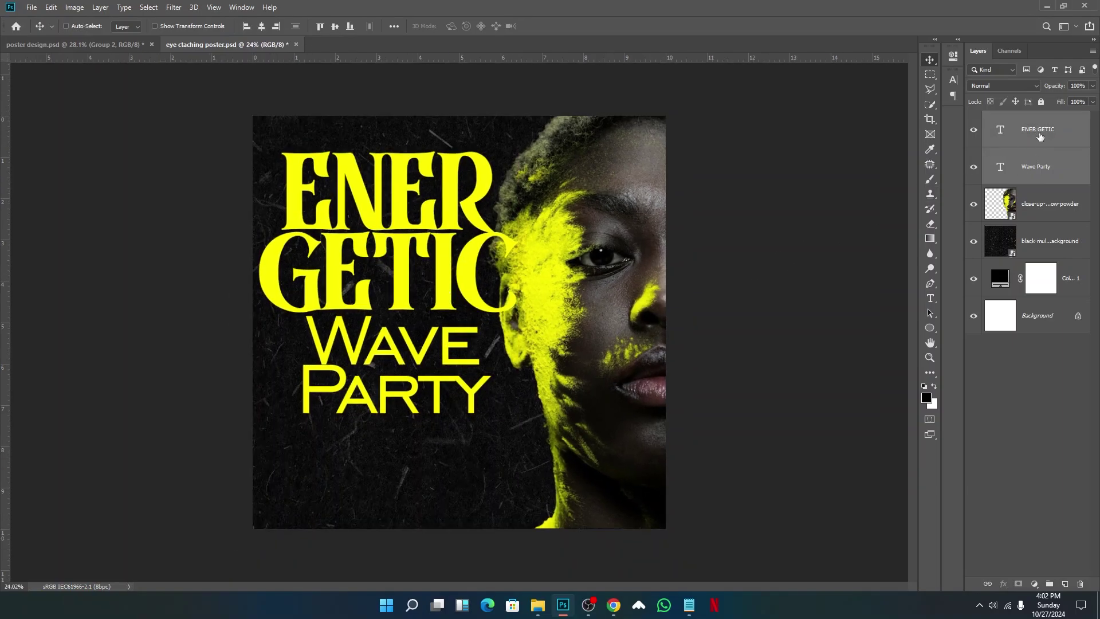
# - Select ENERGETIC, check the poster design document, then return to the eye ctaching poster
pyautogui.click(1040, 136)
pyautogui.click(94, 45)
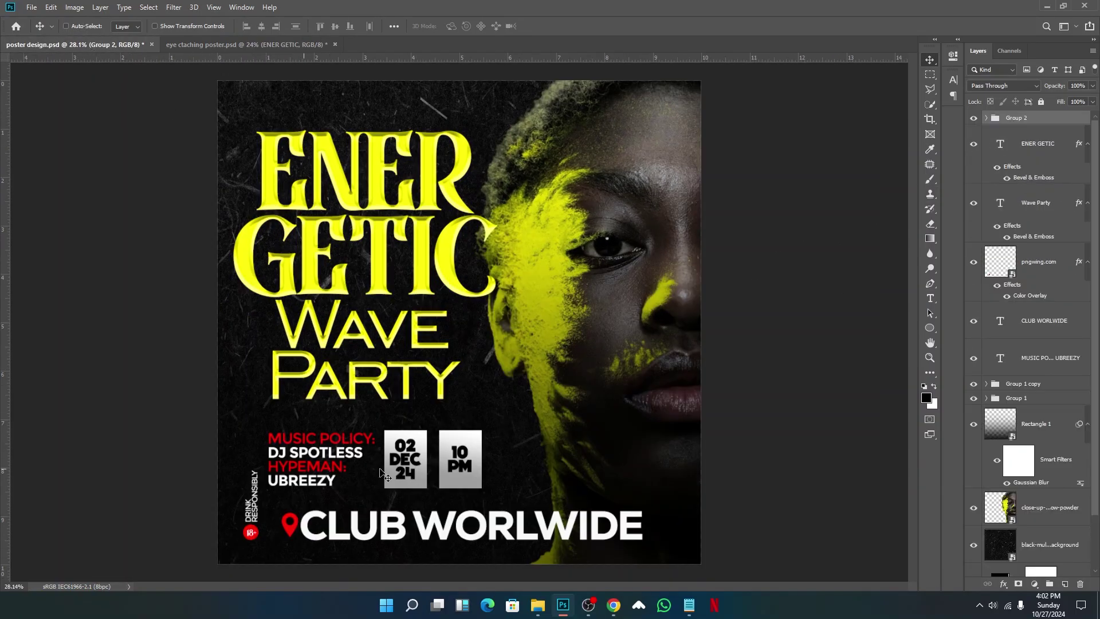
pyautogui.click(246, 45)
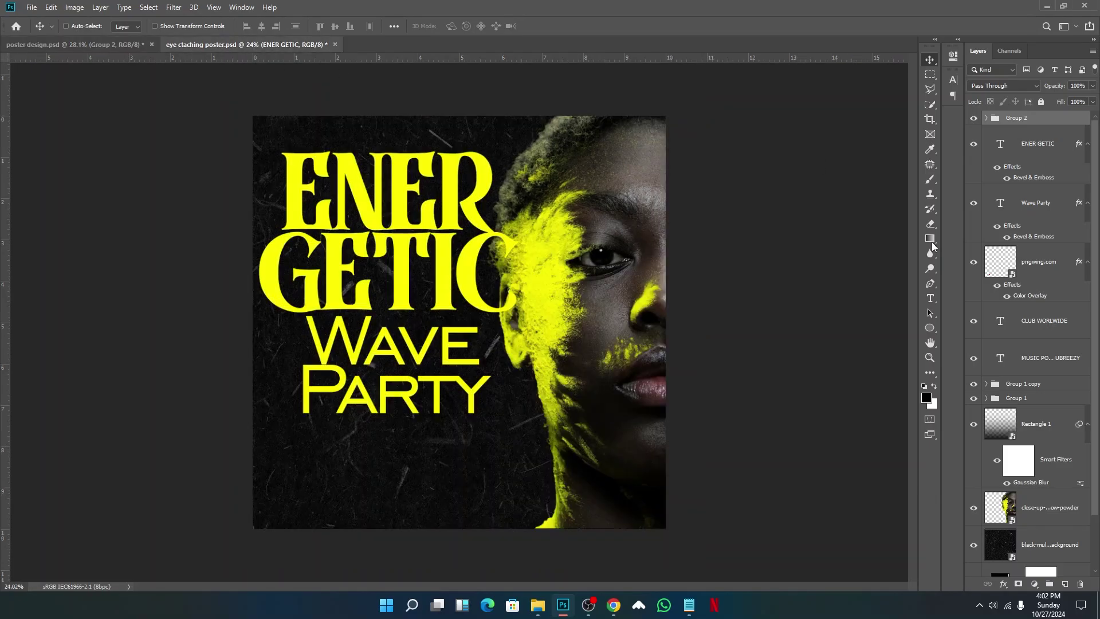
pyautogui.click(930, 298)
# - Add and commit a two-line text layer: the 'music policy :' DJ line and the 'HYPEMAN:' line
pyautogui.click(304, 450)
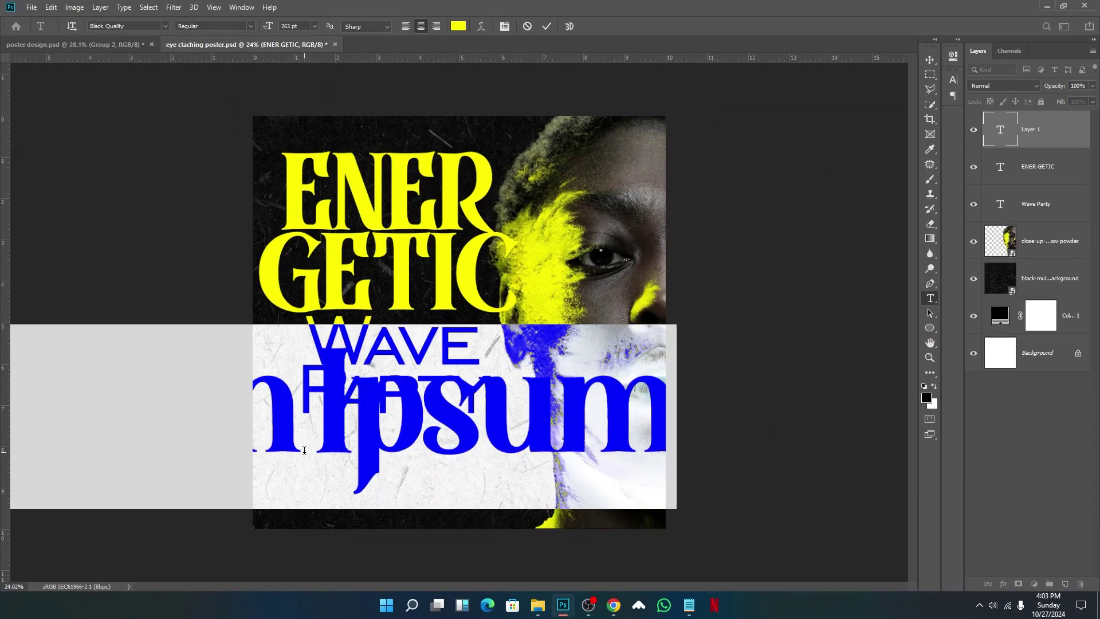
pyautogui.write('mu')
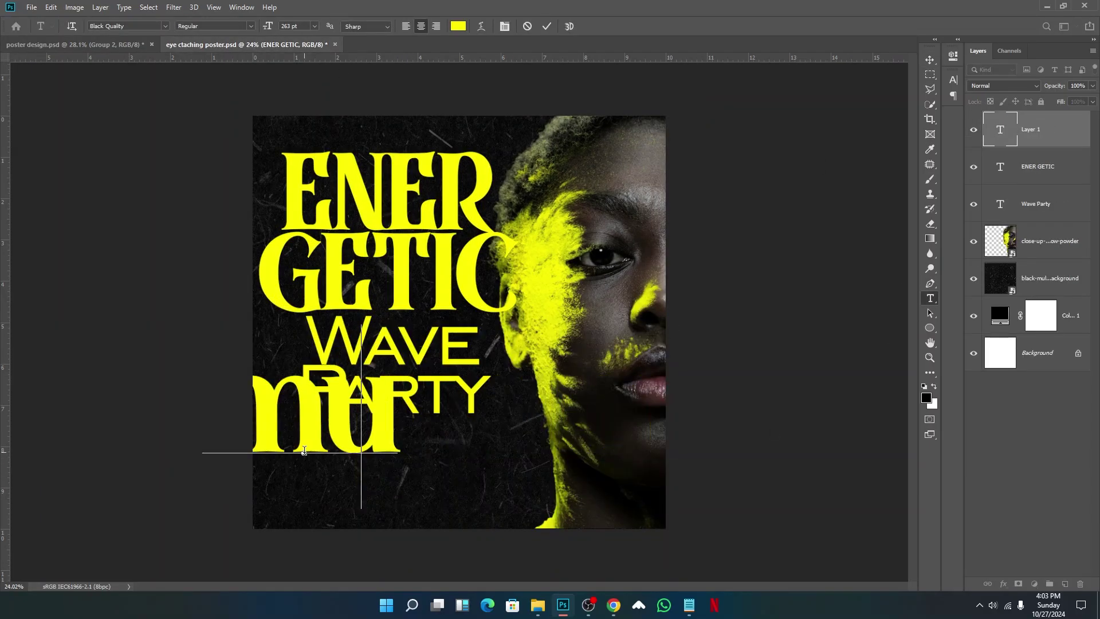
pyautogui.press('BackSpace')
pyautogui.press('BackSpace')
pyautogui.write('musi')
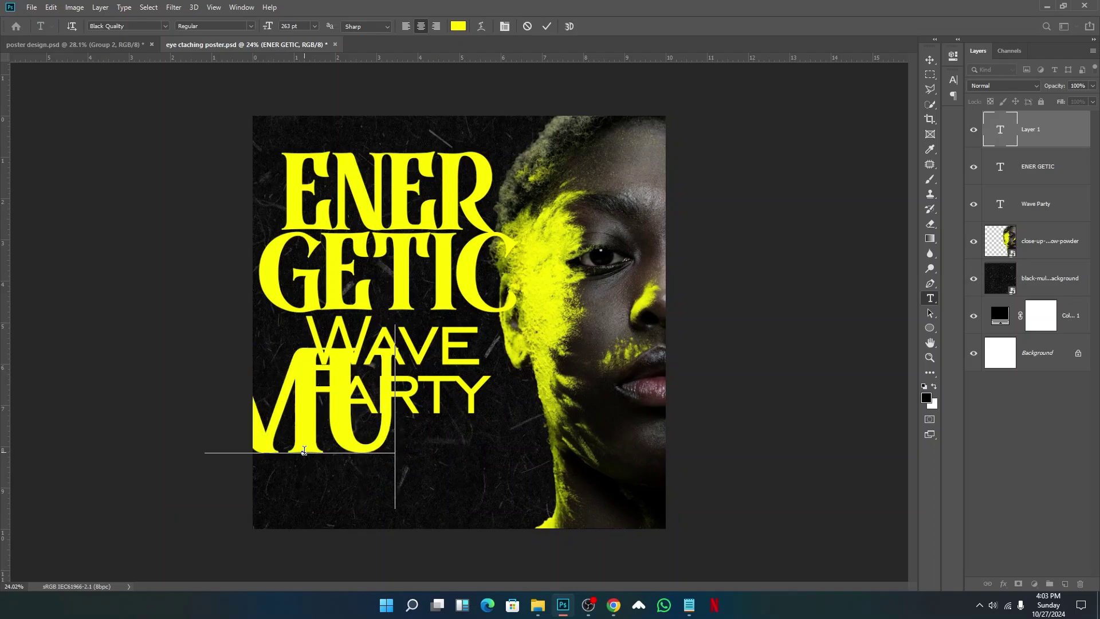
pyautogui.write('c polic')
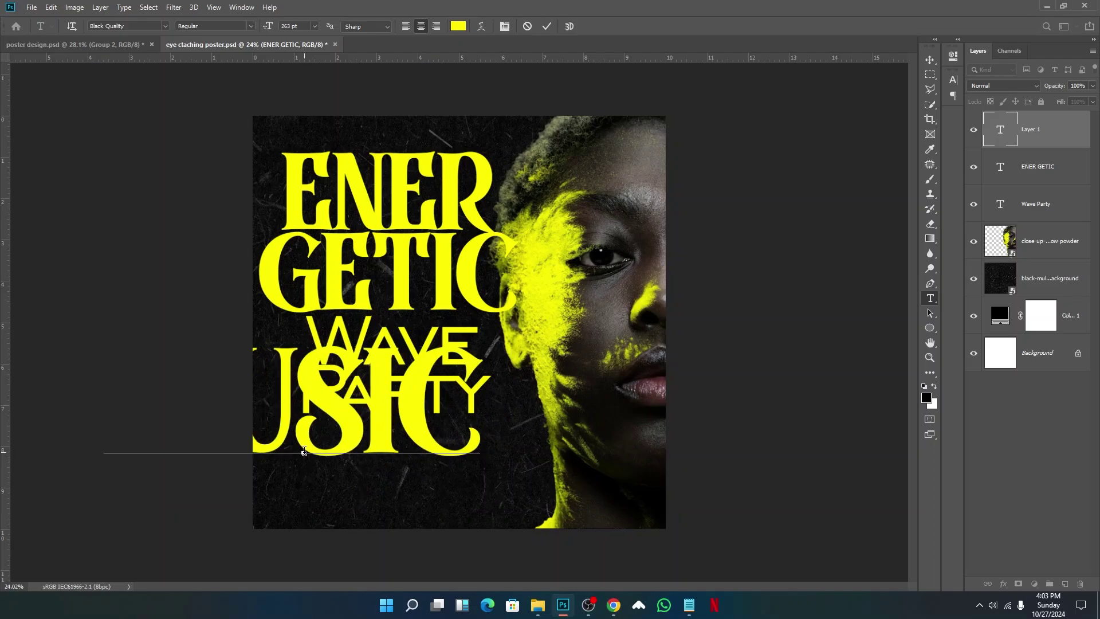
pyautogui.write('y  ')
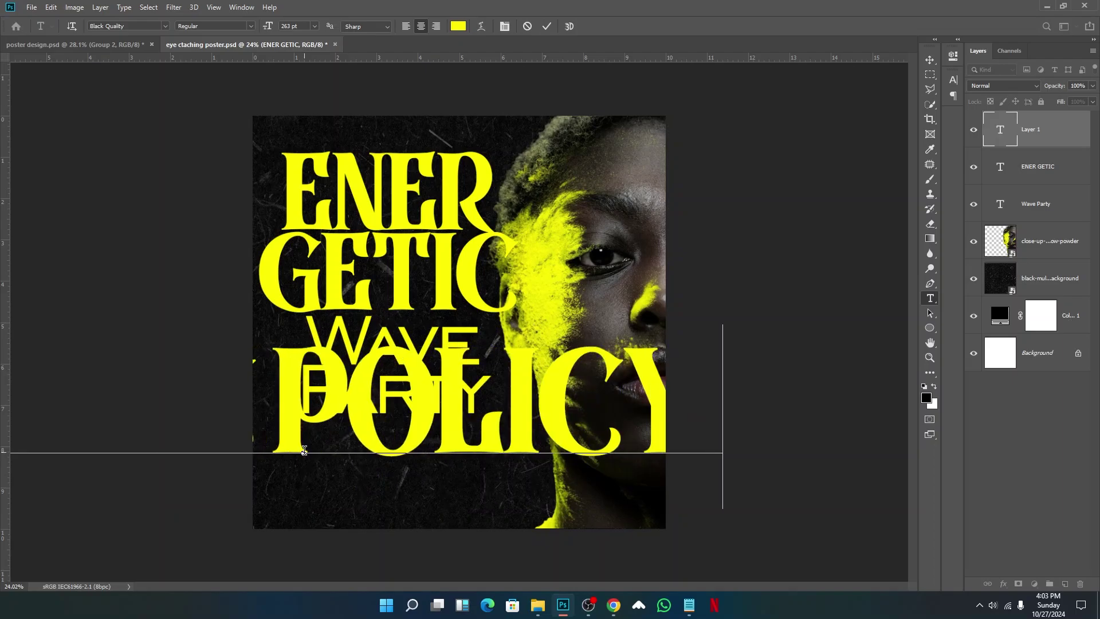
pyautogui.write(':')
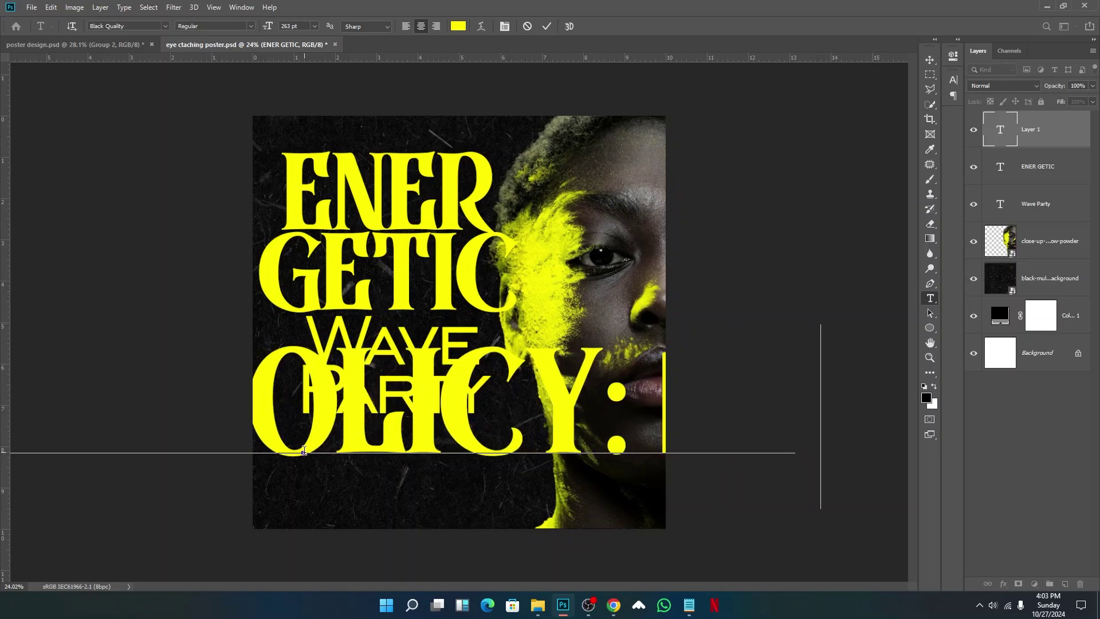
pyautogui.write(' DJ SPIN')
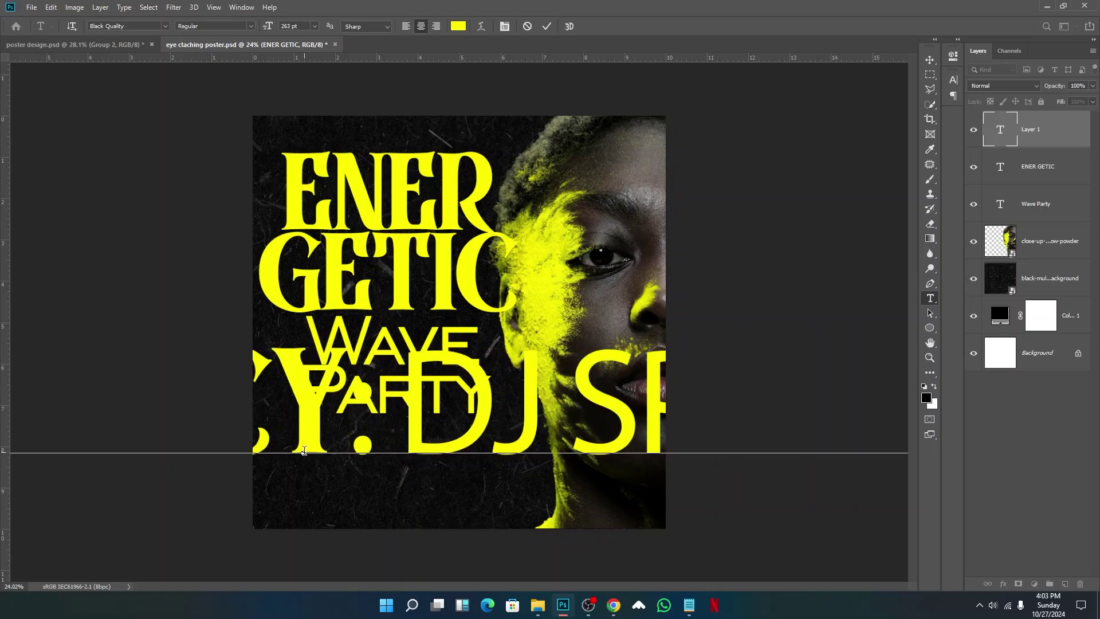
pyautogui.press('Return')
pyautogui.write('H')
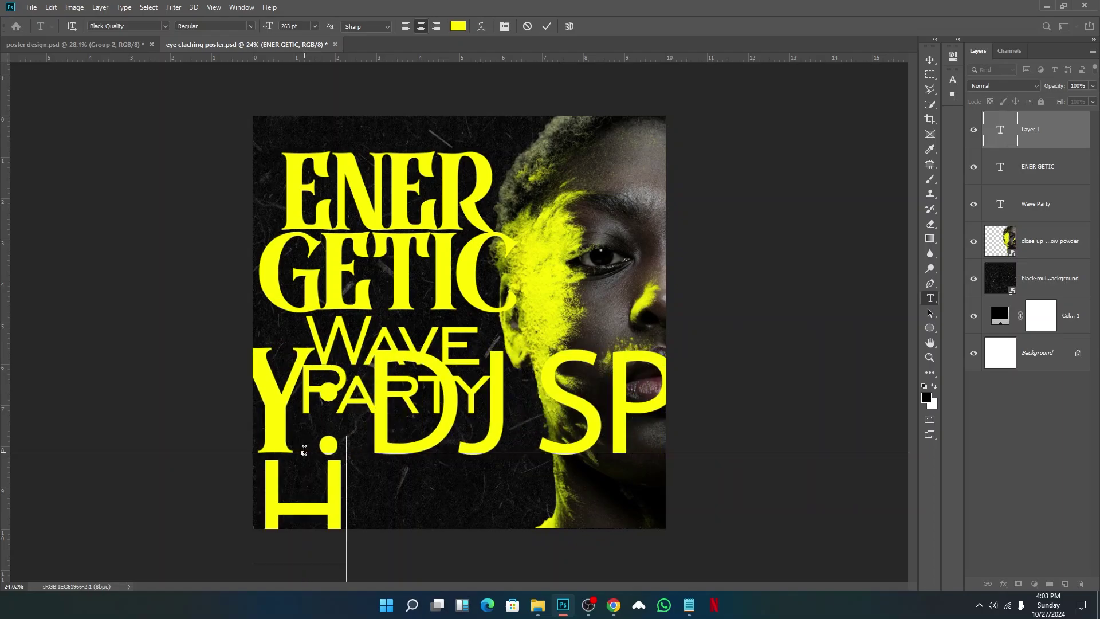
pyautogui.write('YPEMAN')
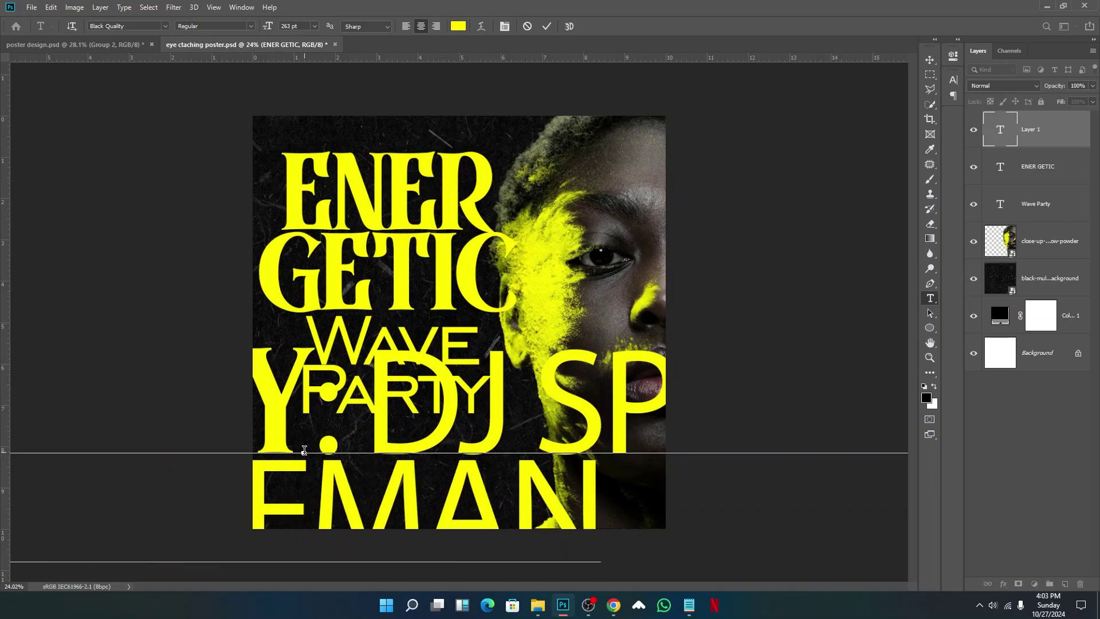
pyautogui.write(': LJR')
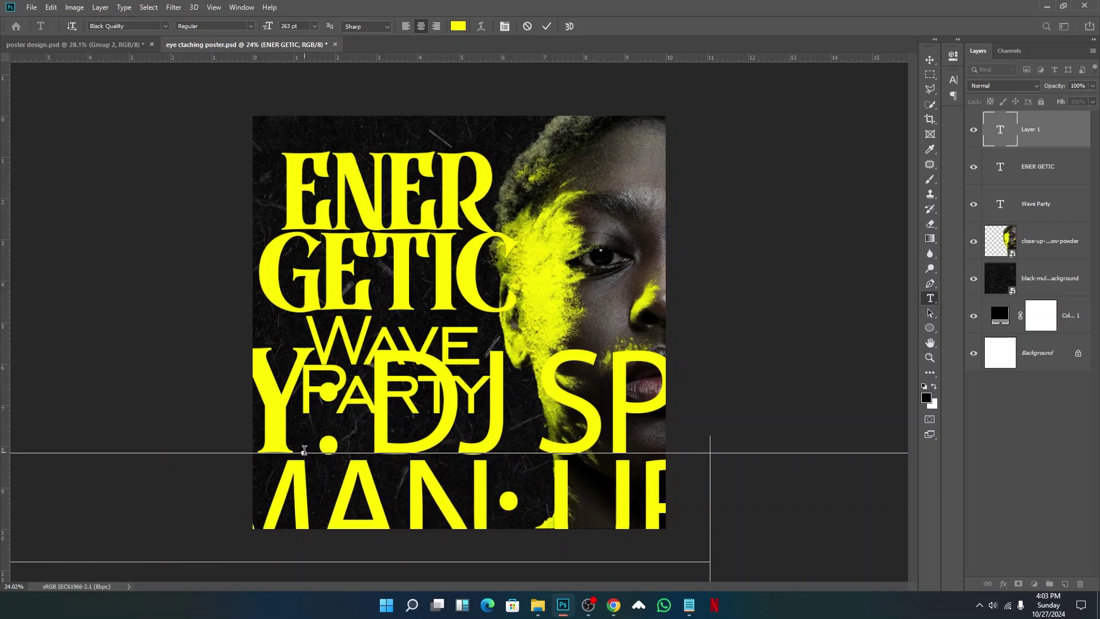
pyautogui.write('E')
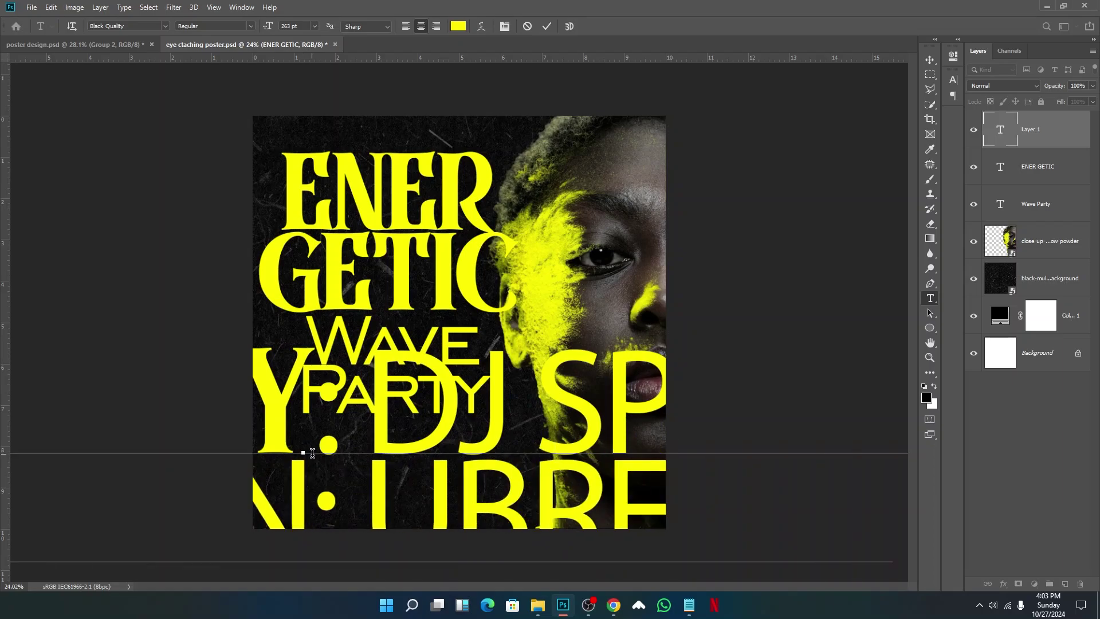
pyautogui.click(546, 26)
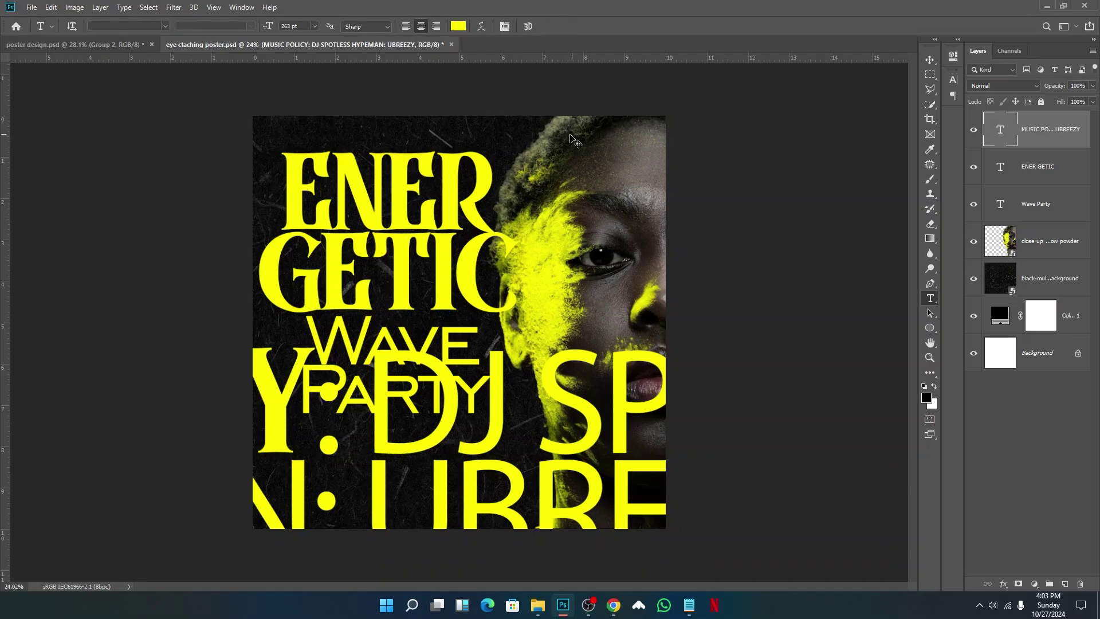
pyautogui.hotkey('ctrl', 't')
pyautogui.hotkey('ctrl', '-')
pyautogui.hotkey('ctrl', '-')
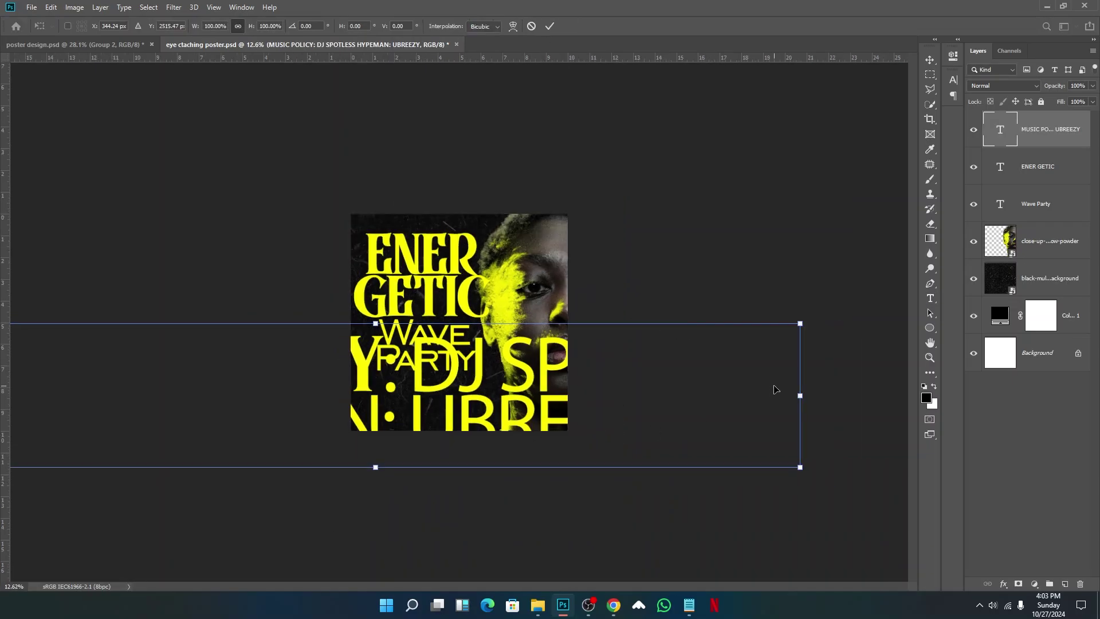
# - Scale the text layer to about 28% and change its font to Montserrat Regular
pyautogui.moveTo(801, 397); pyautogui.dragTo(521, 405)
pyautogui.press('Return')
pyautogui.press('t')
pyautogui.click(164, 27)
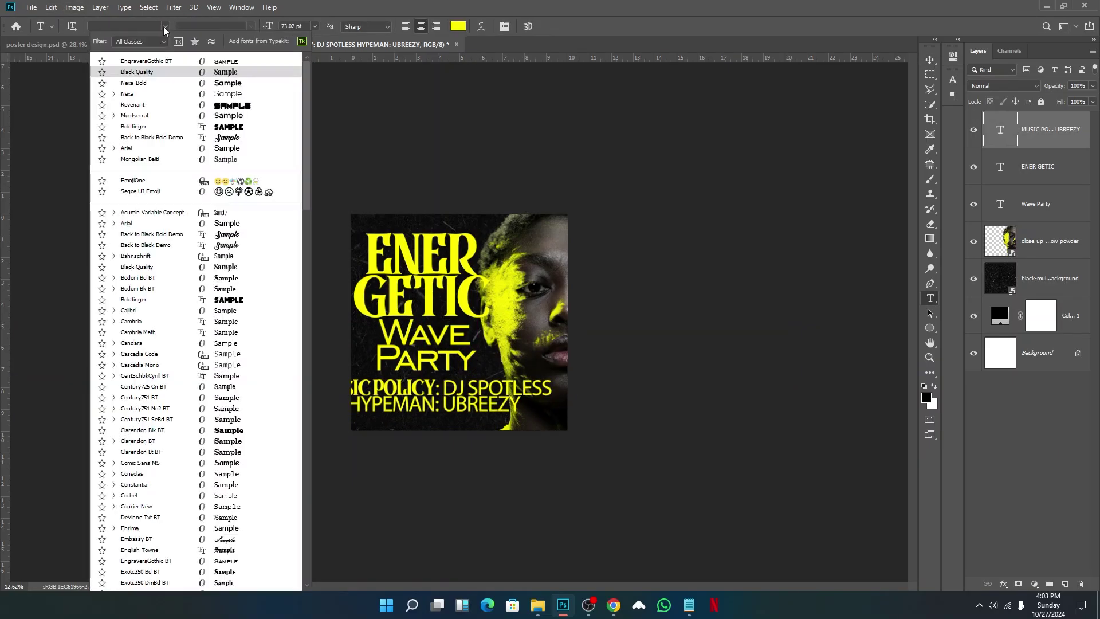
pyautogui.click(202, 95)
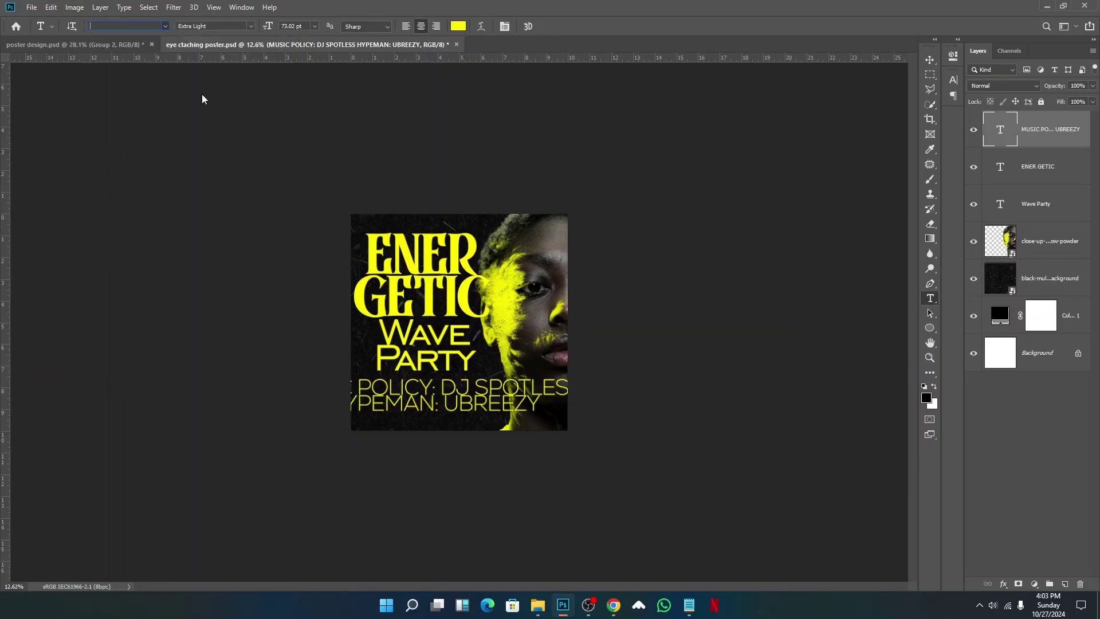
pyautogui.click(252, 29)
pyautogui.click(244, 48)
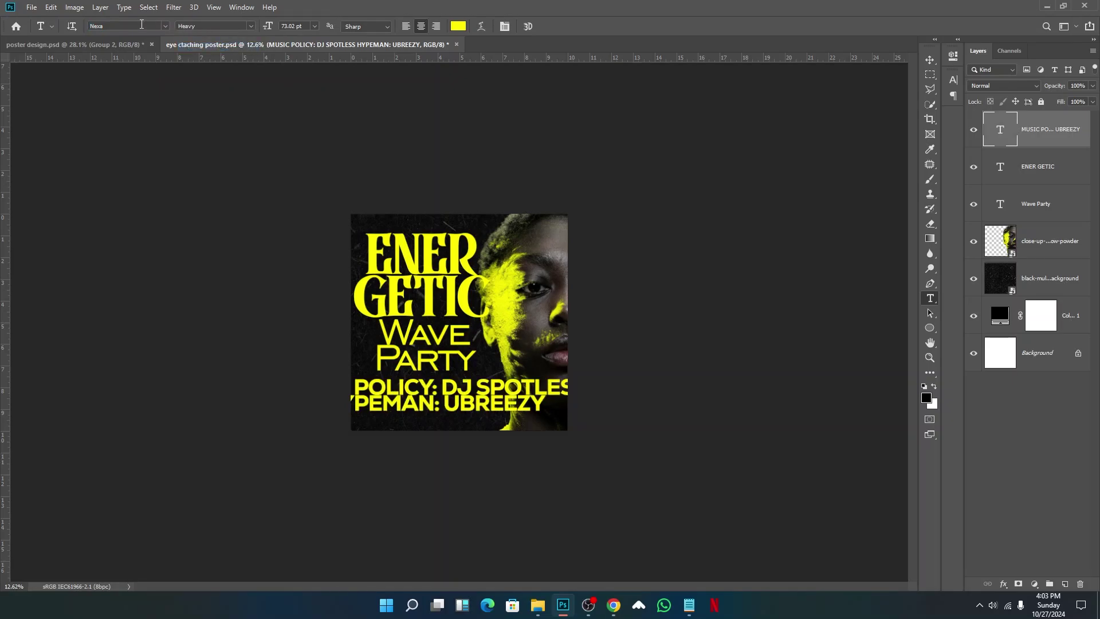
pyautogui.write('M')
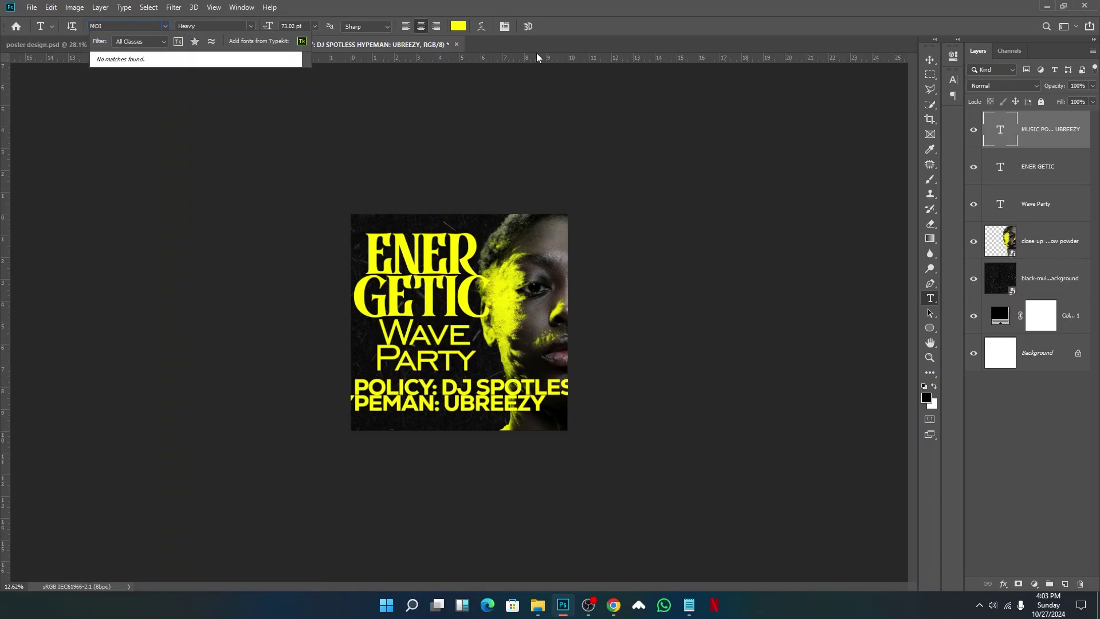
pyautogui.write('ON')
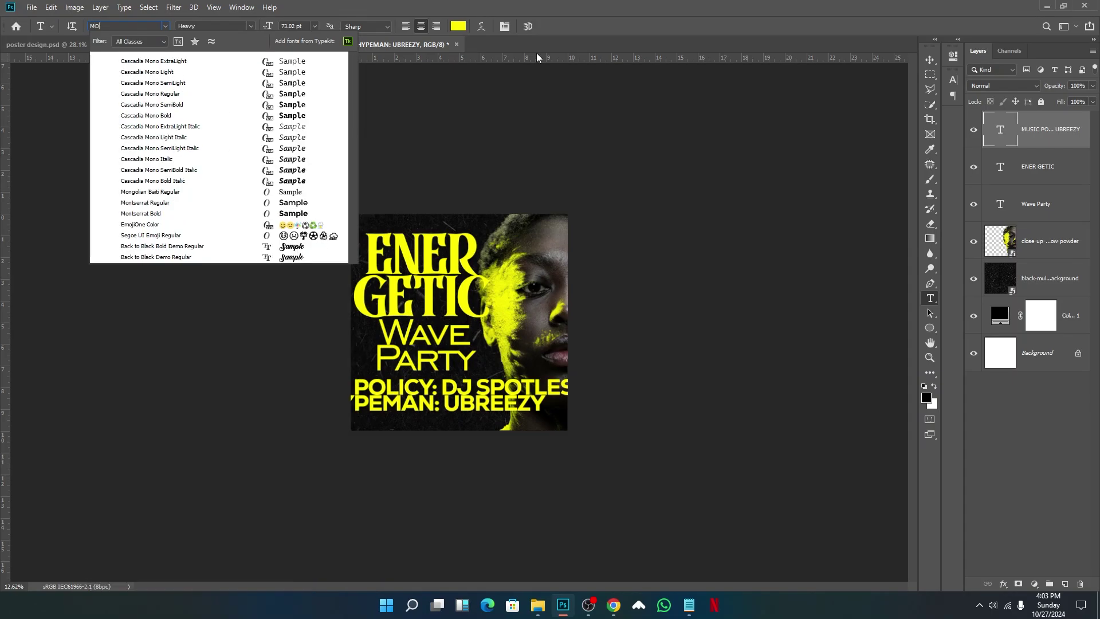
pyautogui.click(170, 202)
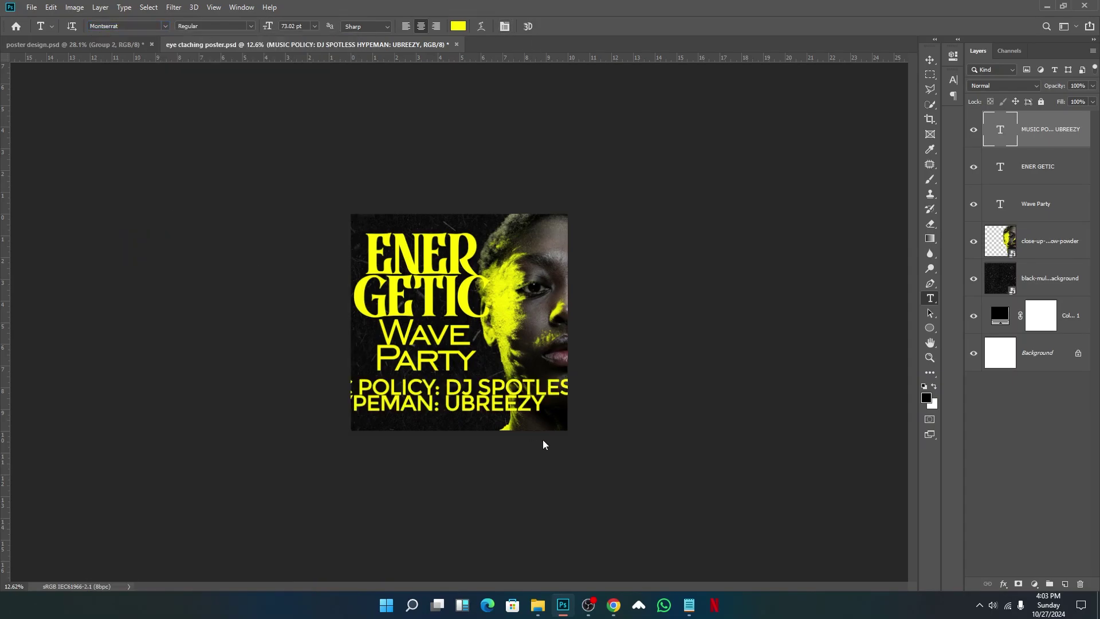
# - Break the text into four lines, with each name on its own line, and left-align it
pyautogui.click(448, 378)
pyautogui.press('Return')
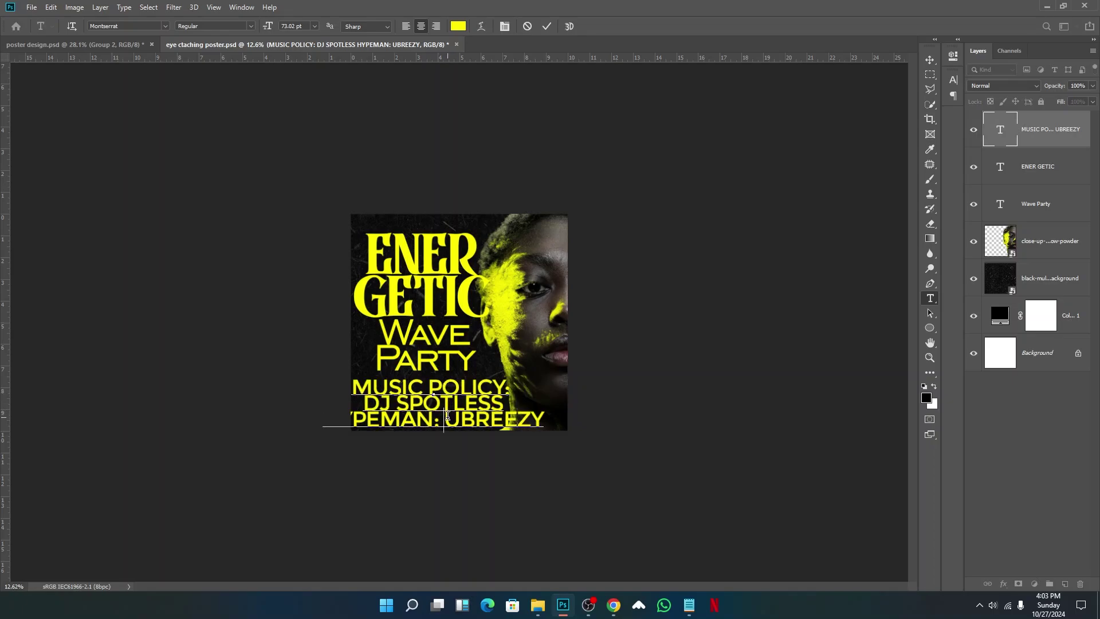
pyautogui.press('Return')
pyautogui.click(546, 26)
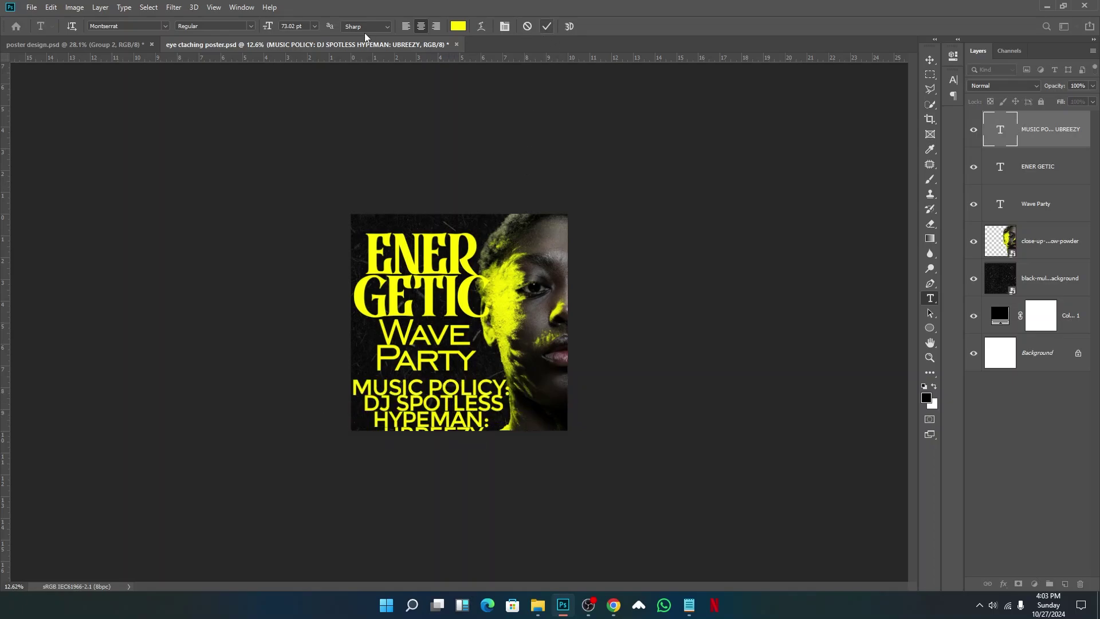
pyautogui.click(405, 27)
# - Move the music policy block up and left beneath Wave Party
pyautogui.click(929, 60)
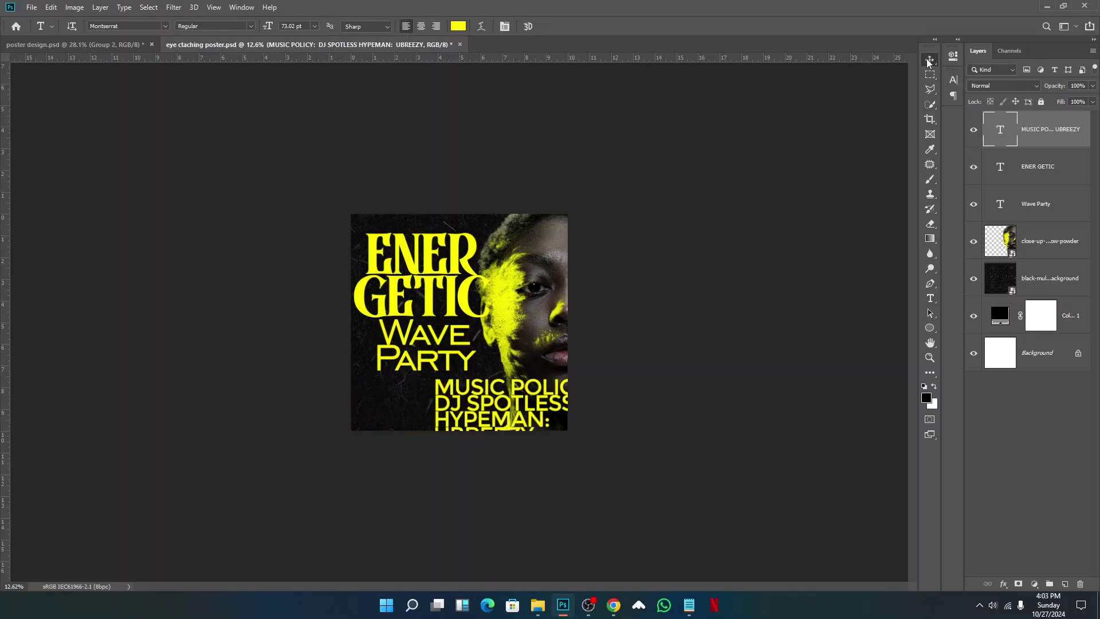
pyautogui.moveTo(483, 401); pyautogui.dragTo(428, 385)
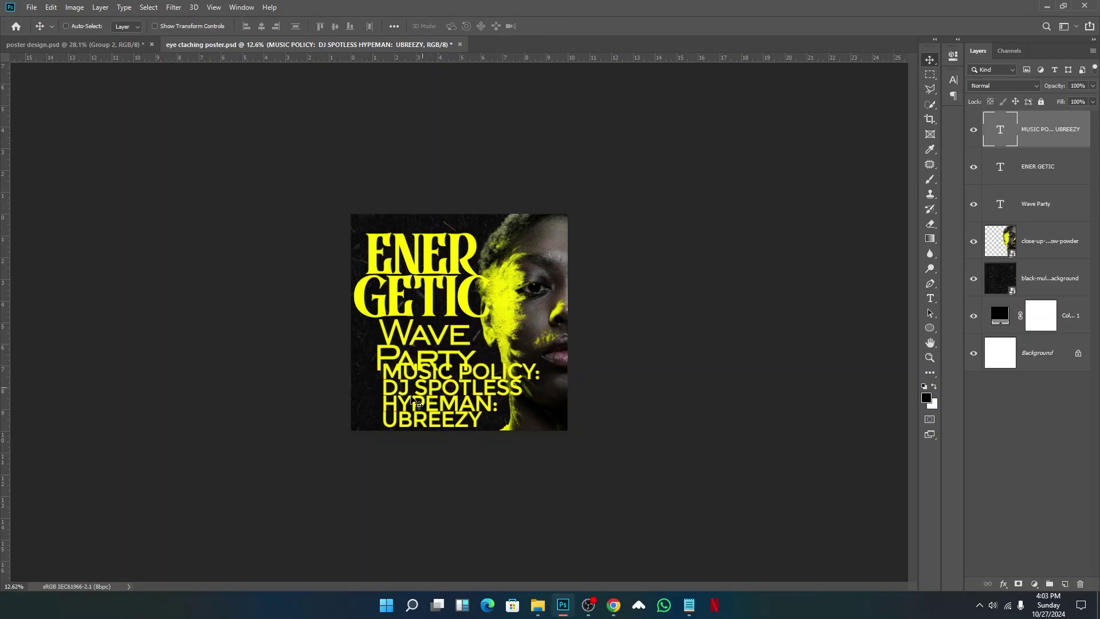
pyautogui.scroll(2, 516, 412)
pyautogui.press('ctrl')
# - Shrink the music policy block to about 47.5% and set its leading to 34.14 pt
pyautogui.hotkey('ctrl', 't')
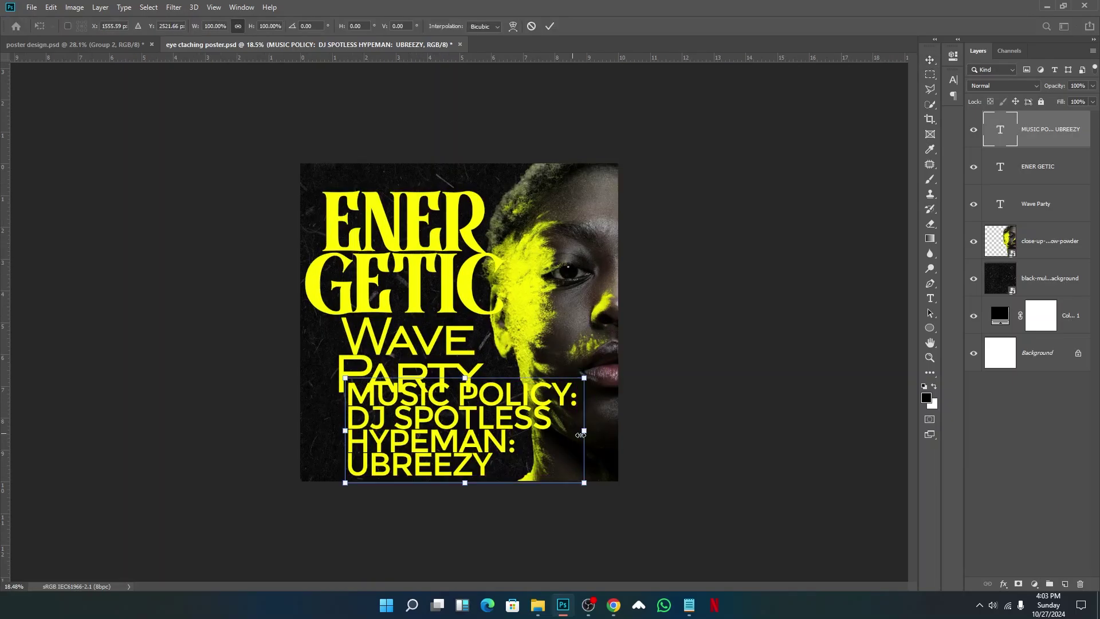
pyautogui.moveTo(576, 429); pyautogui.dragTo(454, 426)
pyautogui.press('Return')
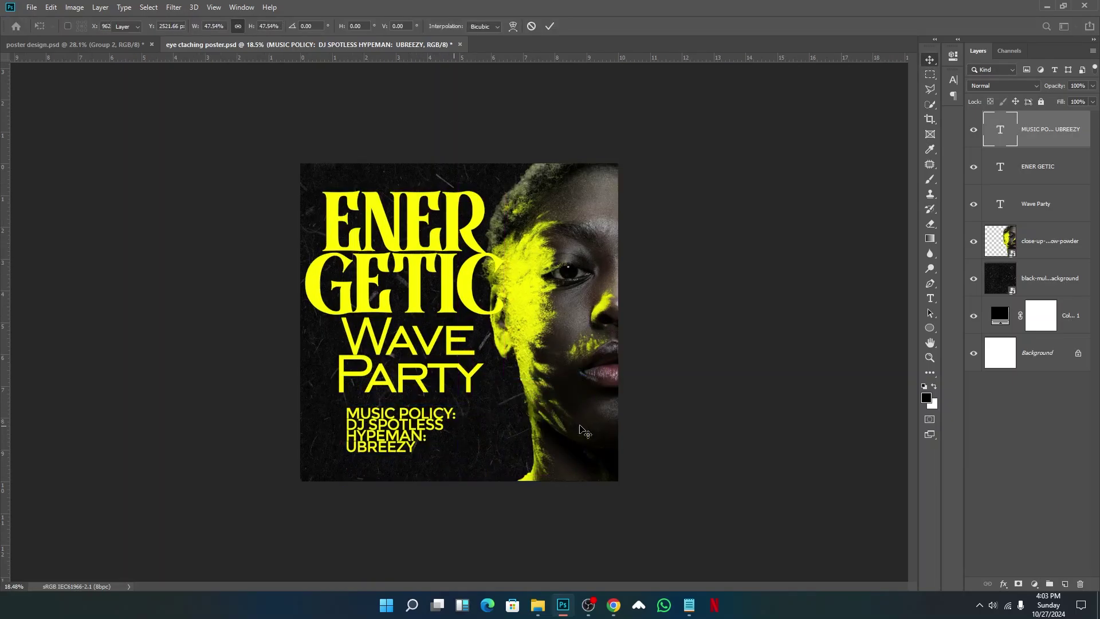
pyautogui.press('t')
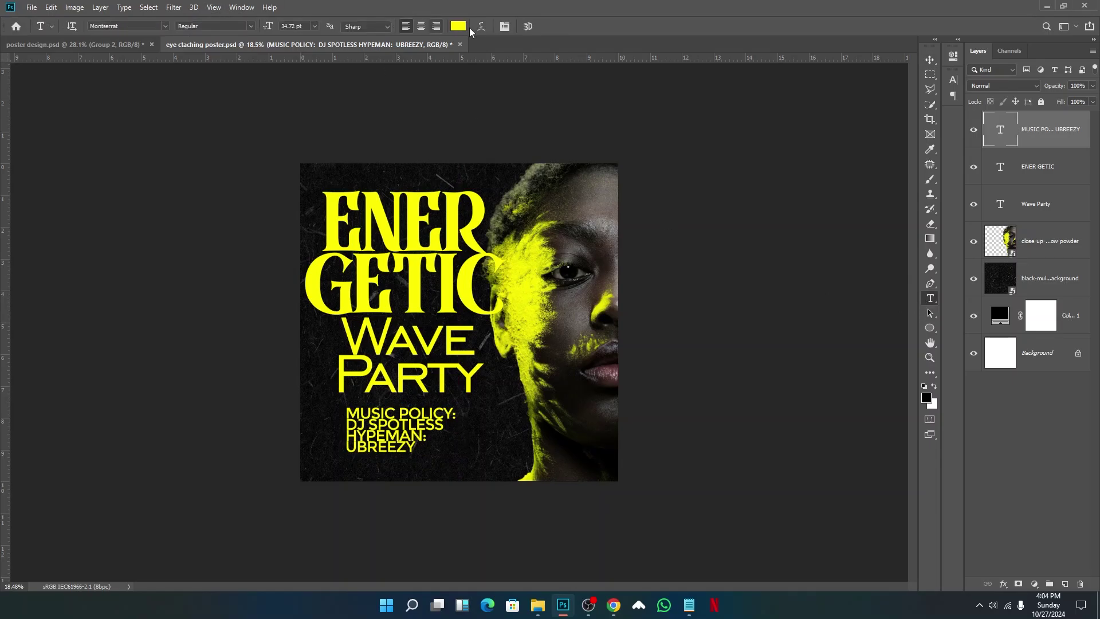
pyautogui.click(504, 27)
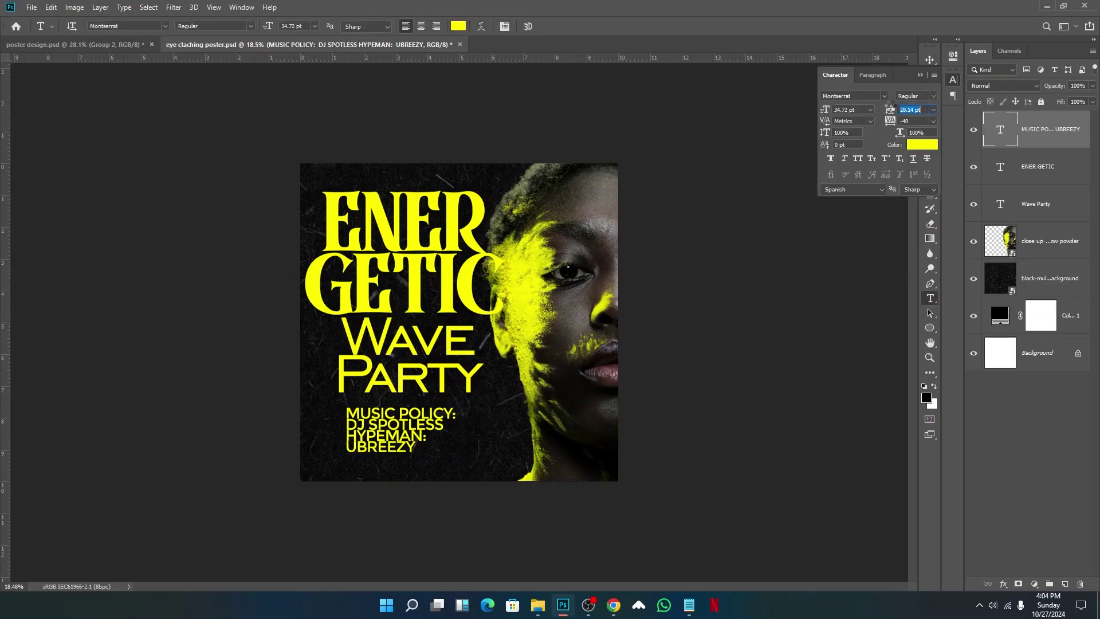
pyautogui.moveTo(890, 109); pyautogui.dragTo(892, 105)
pyautogui.press('Up')
pyautogui.press('Up')
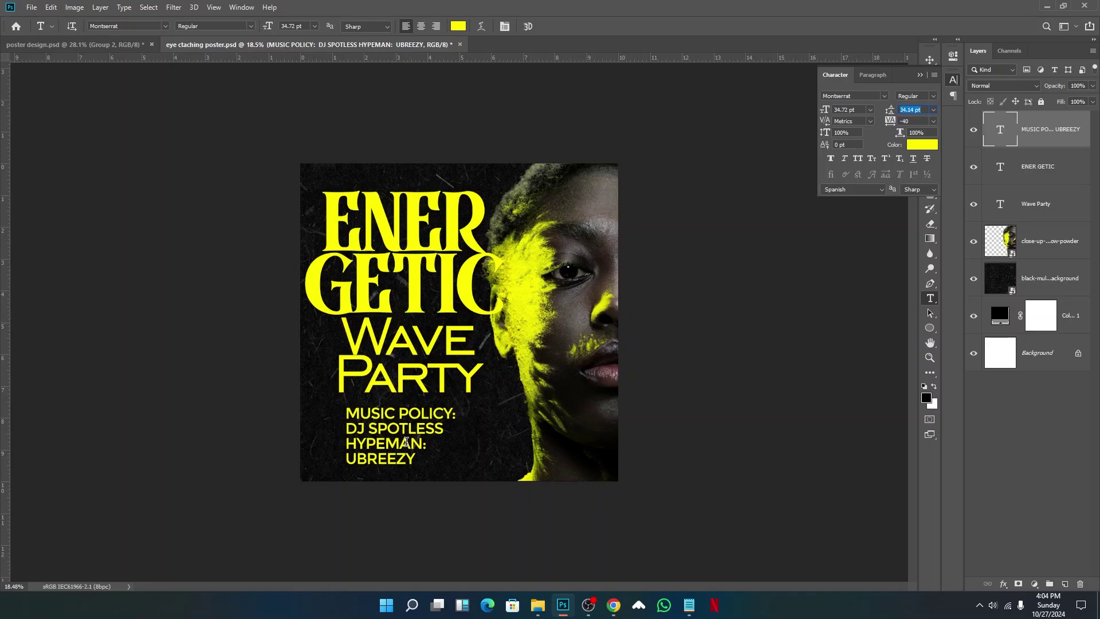
pyautogui.press('Return')
pyautogui.hotkey('ctrl', '+')
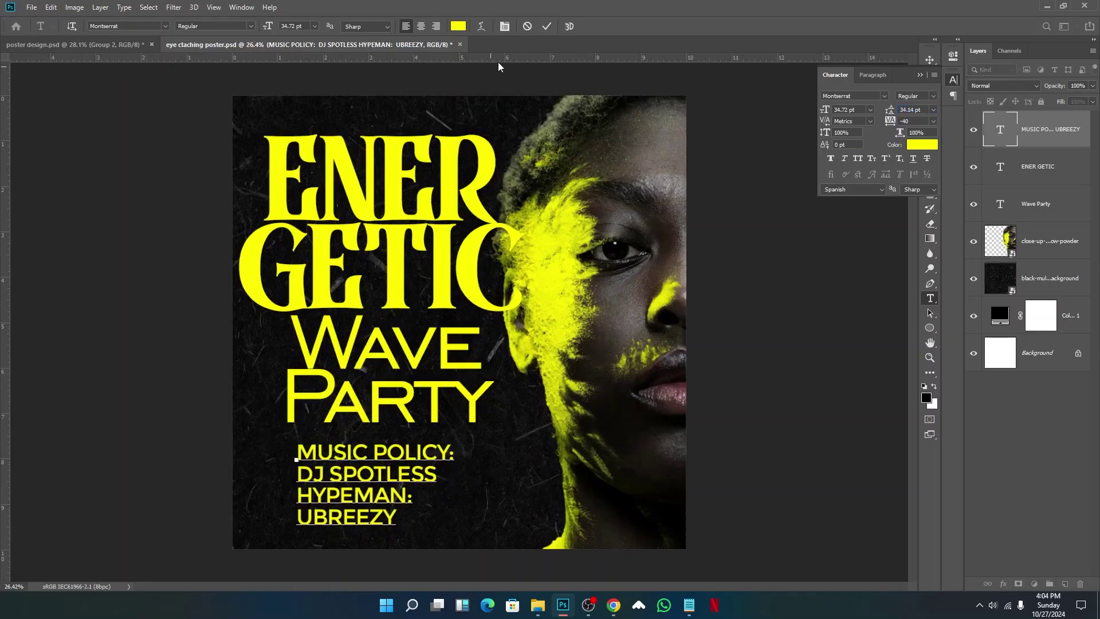
# - Make the DJ and hypeman names Montserrat Bold, keeping the labels Regular
pyautogui.click(393, 452)
pyautogui.press('Escape')
pyautogui.scroll(2, 365, 507)
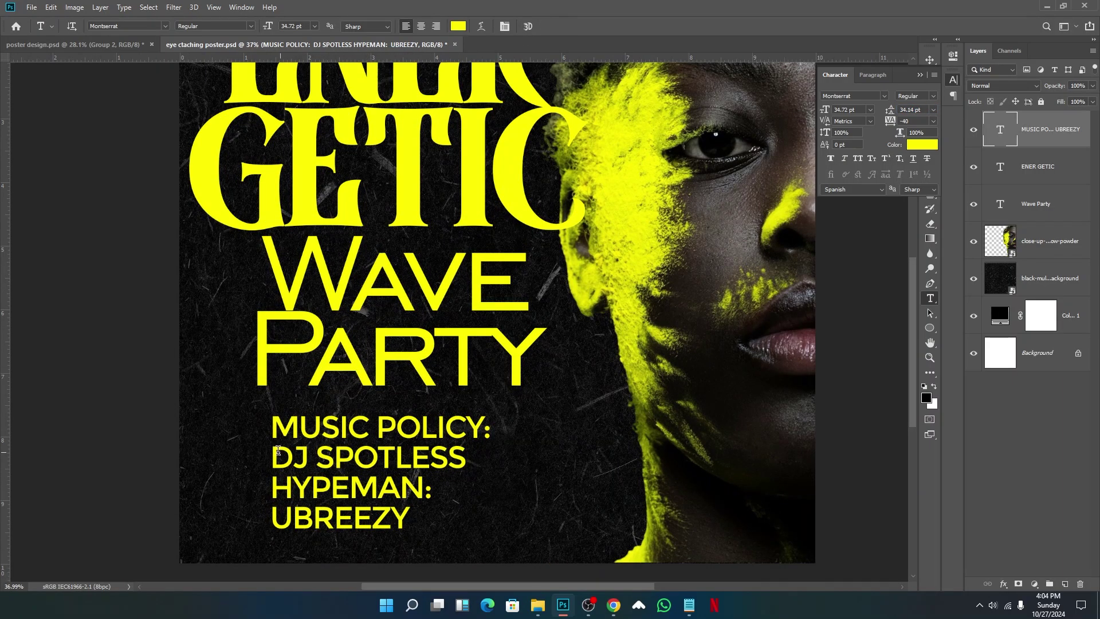
pyautogui.moveTo(278, 451); pyautogui.dragTo(475, 452)
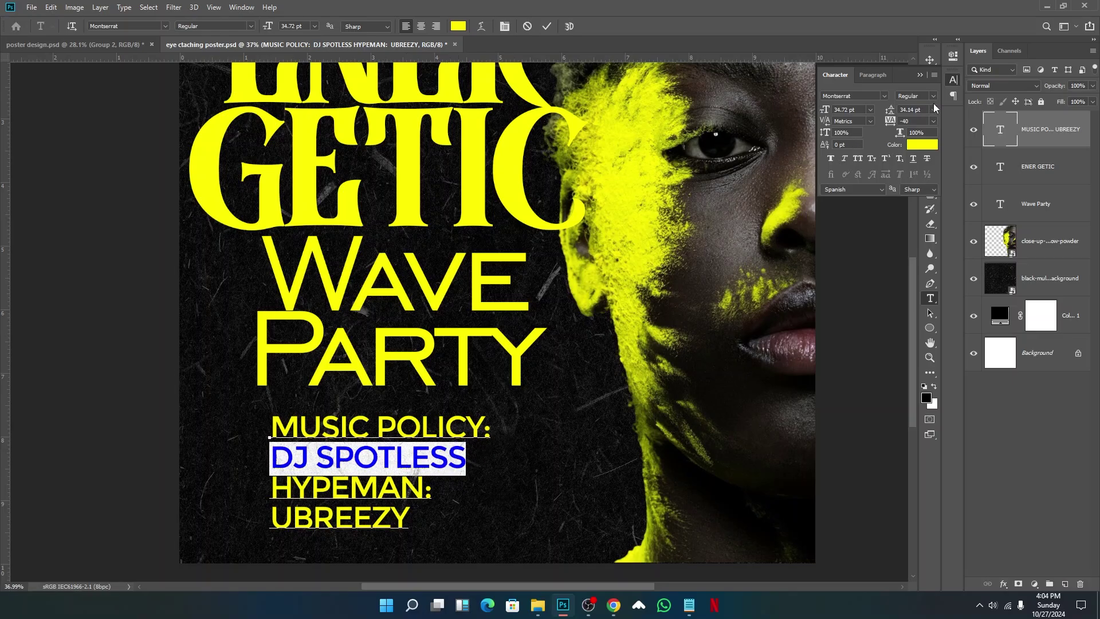
pyautogui.click(933, 96)
pyautogui.click(917, 113)
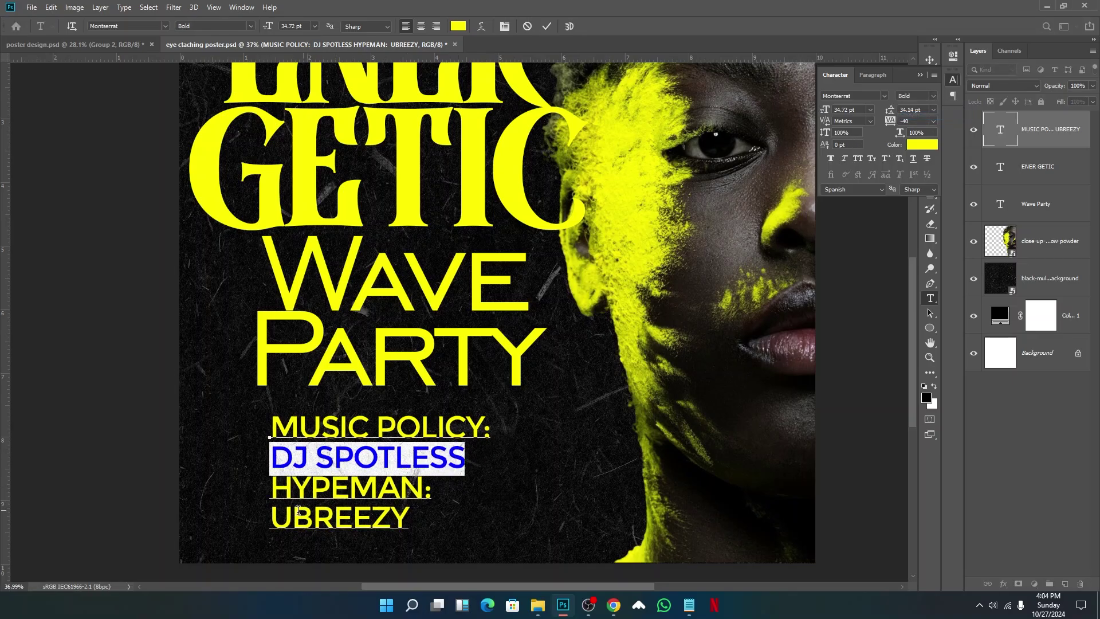
pyautogui.moveTo(292, 519); pyautogui.dragTo(409, 519)
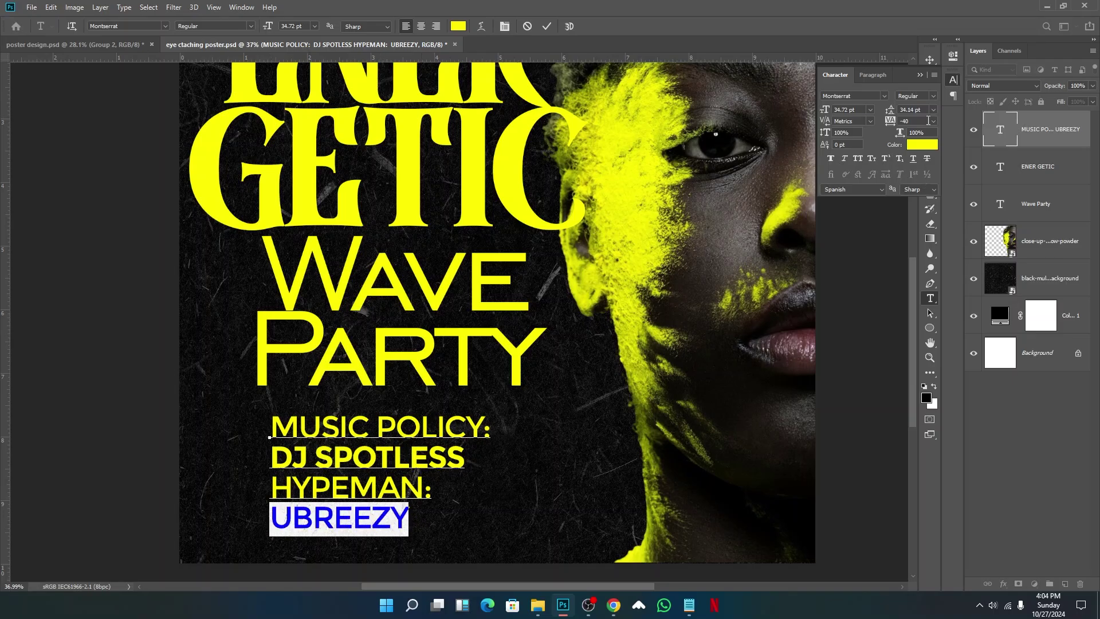
pyautogui.click(934, 96)
pyautogui.click(917, 113)
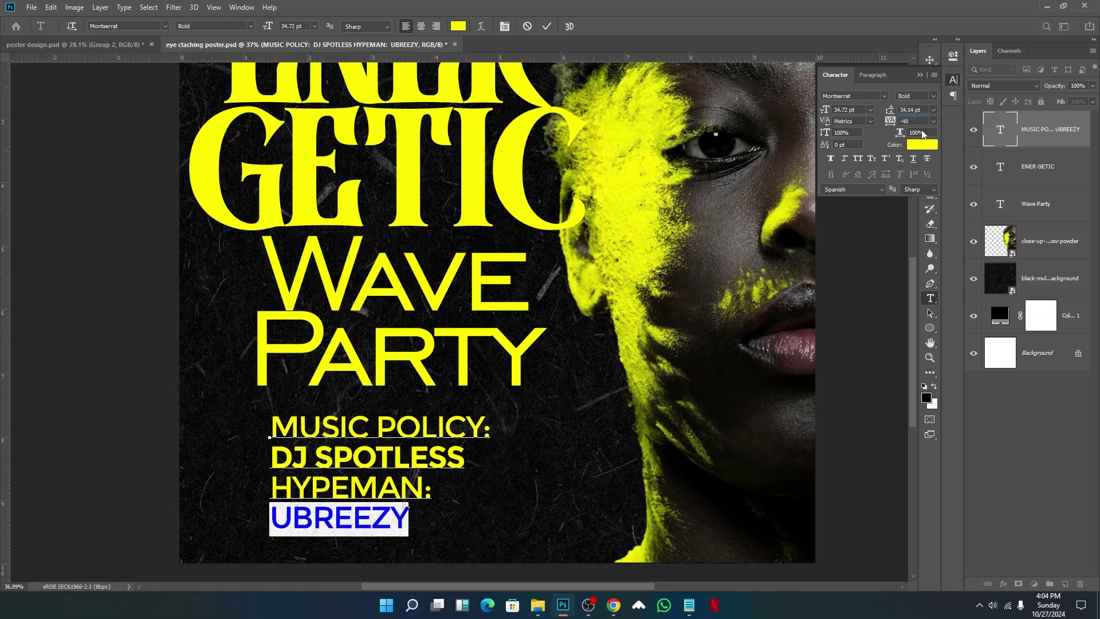
pyautogui.click(920, 75)
pyautogui.click(929, 60)
pyautogui.scroll(-4, 430, 408)
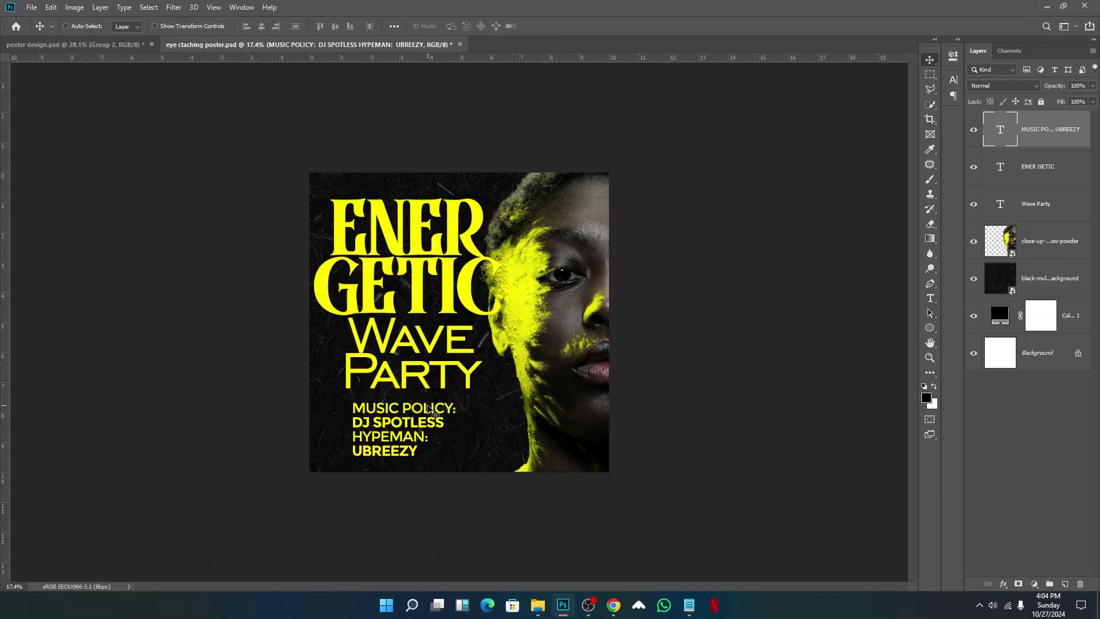
# - Set the music policy text colour to white (ffffff)
pyautogui.press('t')
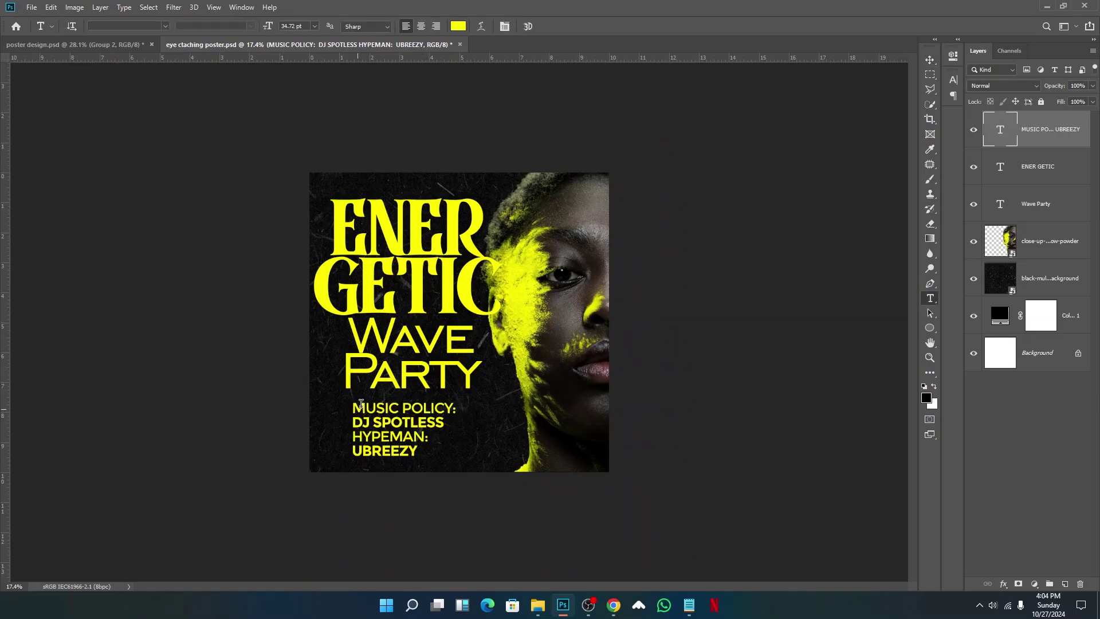
pyautogui.click(458, 26)
pyautogui.write('ffffff')
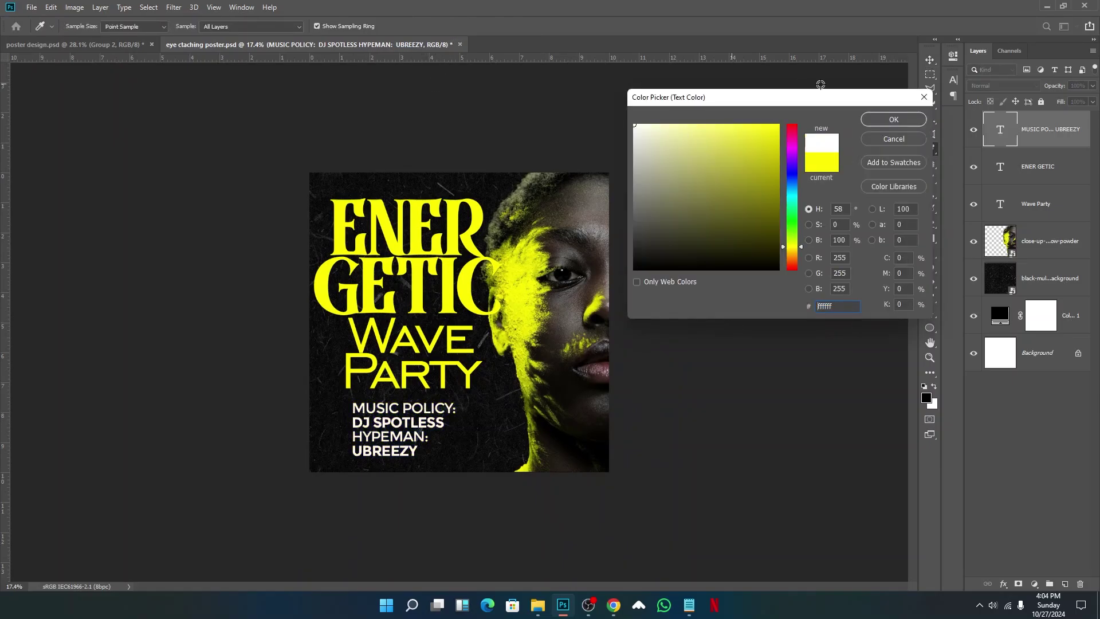
pyautogui.click(892, 119)
# - Colour the MUSIC POLICY: and HYPEMAN: labels red (ff0000)
pyautogui.moveTo(352, 405); pyautogui.dragTo(482, 400)
pyautogui.click(457, 27)
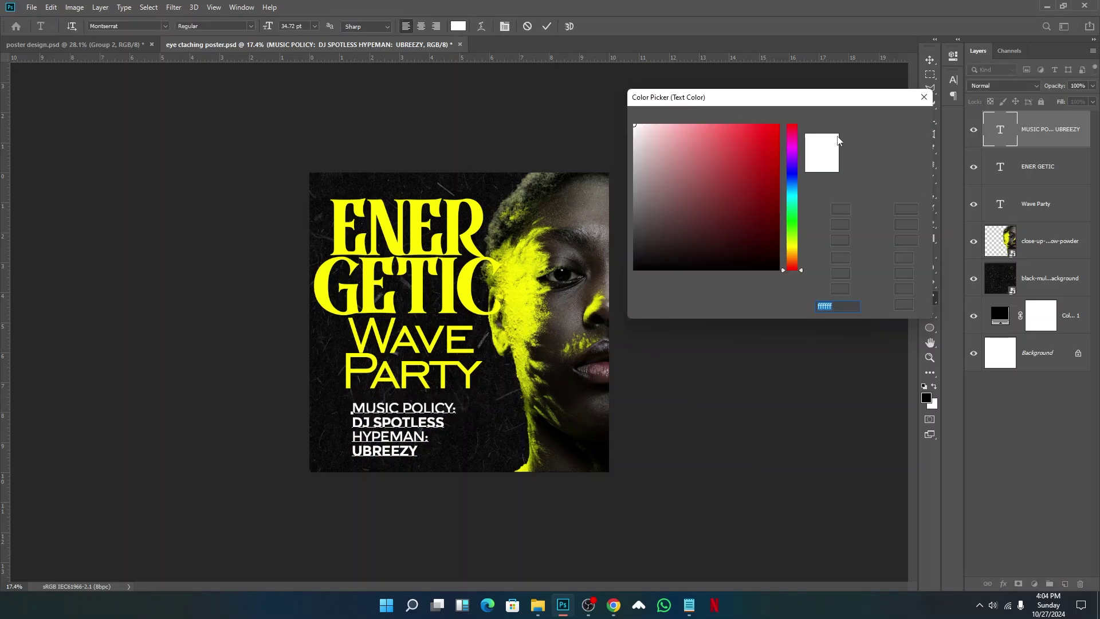
pyautogui.click(753, 138)
pyautogui.click(893, 119)
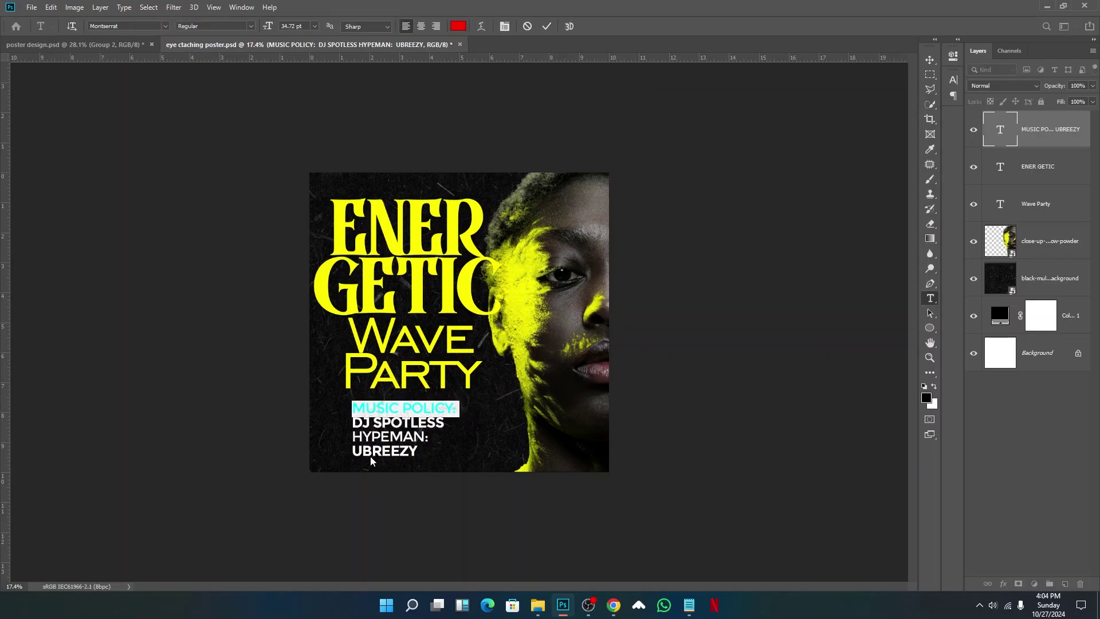
pyautogui.moveTo(353, 437); pyautogui.dragTo(472, 431)
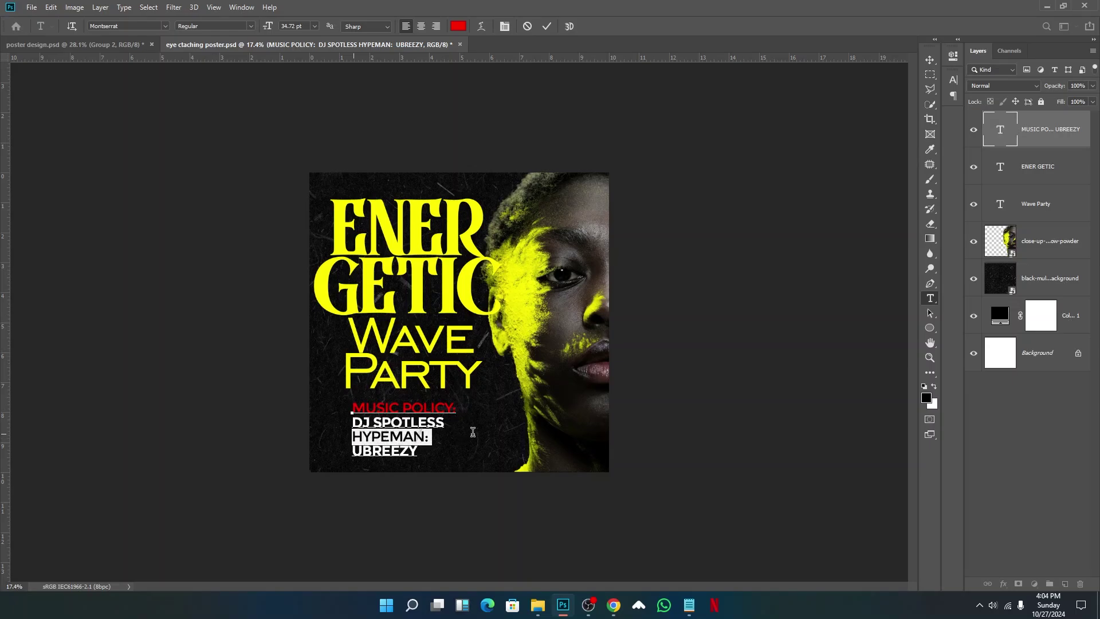
pyautogui.click(458, 27)
pyautogui.click(778, 124)
pyautogui.click(893, 119)
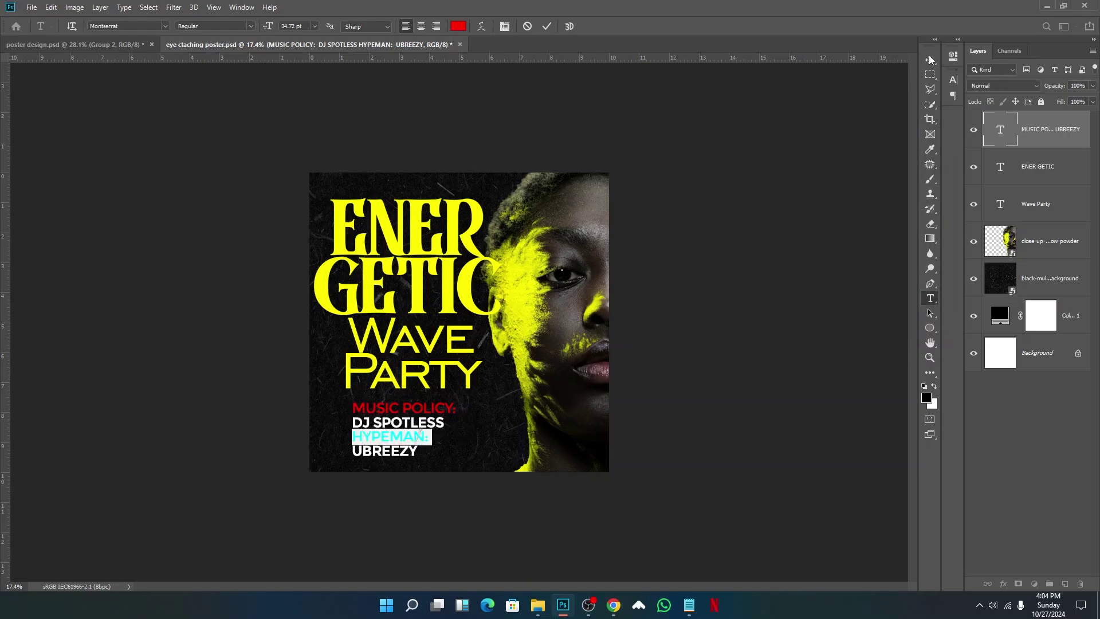
pyautogui.hotkey('ctrl', 'Return')
# - Scale the music policy block down to about 66%
pyautogui.press('v')
pyautogui.hotkey('ctrl', 't')
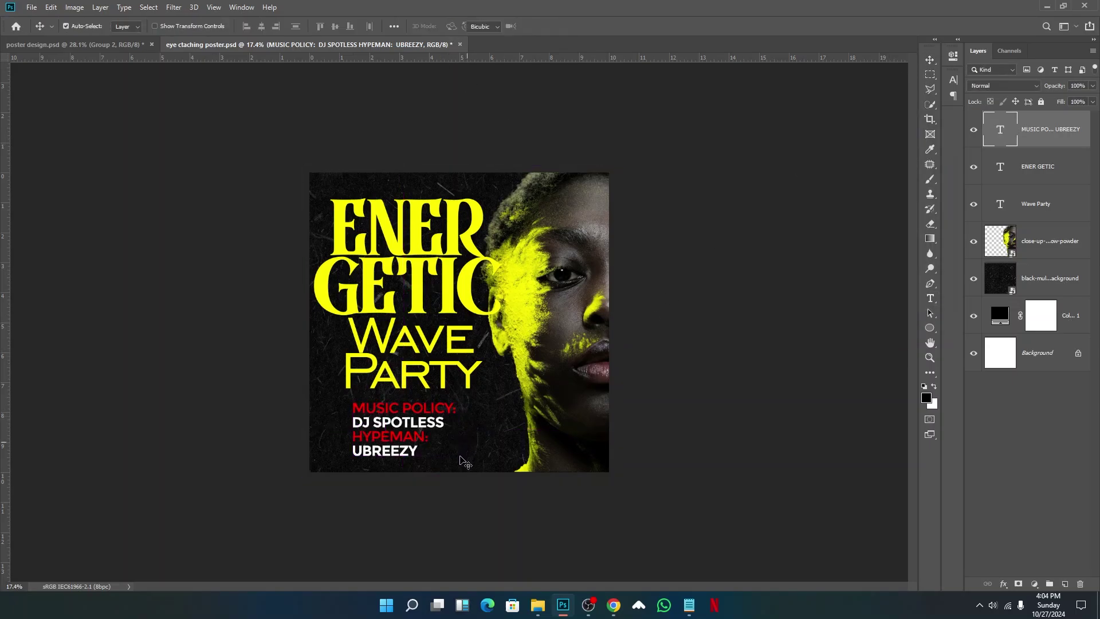
pyautogui.moveTo(455, 456); pyautogui.dragTo(368, 446)
pyautogui.press('Return')
pyautogui.hotkey('ctrl', '+')
pyautogui.hotkey('ctrl', '+')
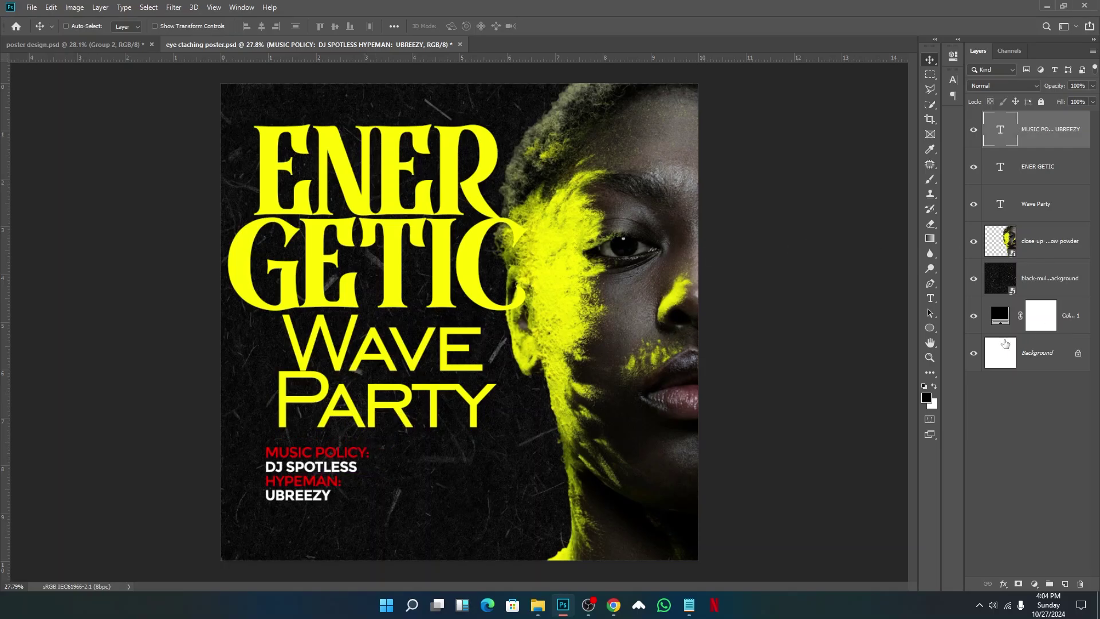
# - Draw a small rectangle to the right of the HYPEMAN: line
pyautogui.click(931, 328)
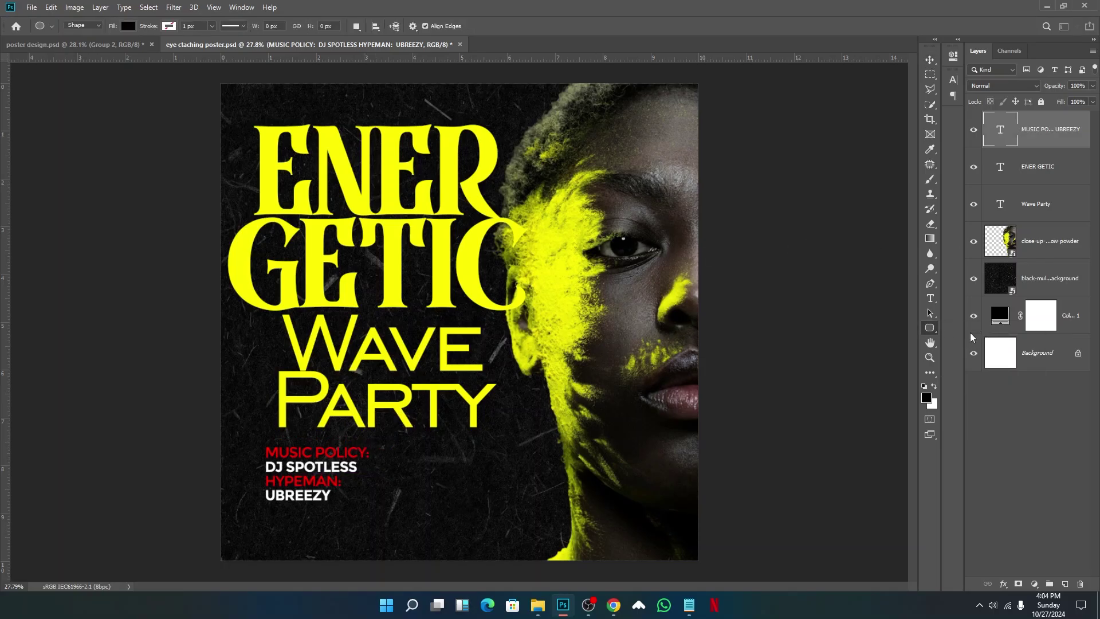
pyautogui.rightClick(935, 325)
pyautogui.click(958, 329)
pyautogui.moveTo(385, 448); pyautogui.dragTo(429, 507)
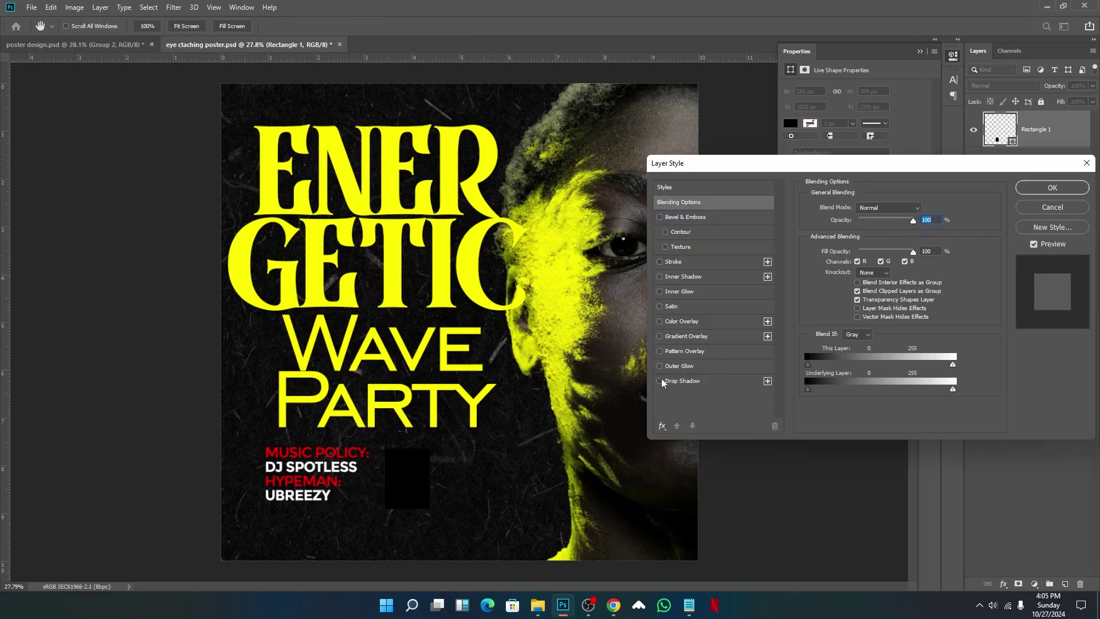
# - Give the rectangle a gradient overlay from an orange preset with a white left stop
pyautogui.click(680, 337)
pyautogui.click(872, 237)
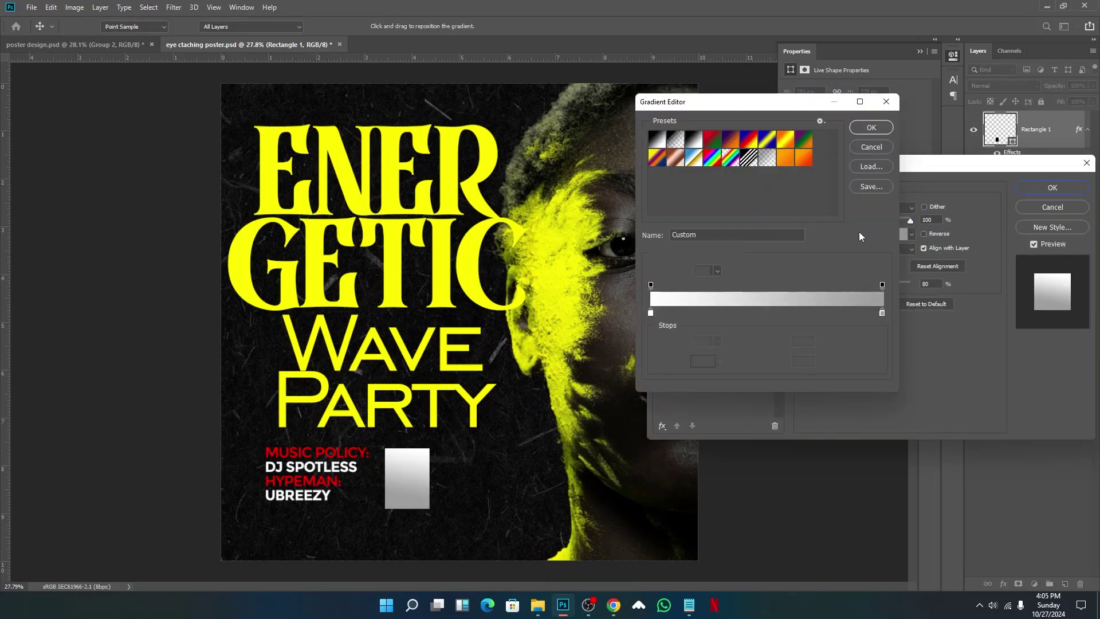
pyautogui.click(872, 236)
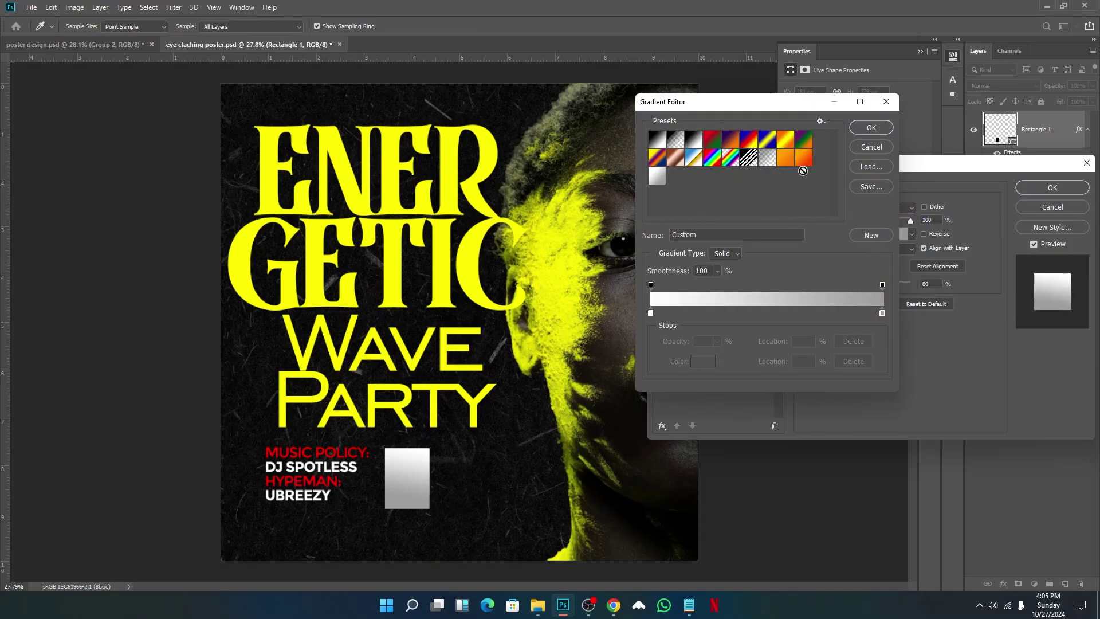
pyautogui.click(789, 158)
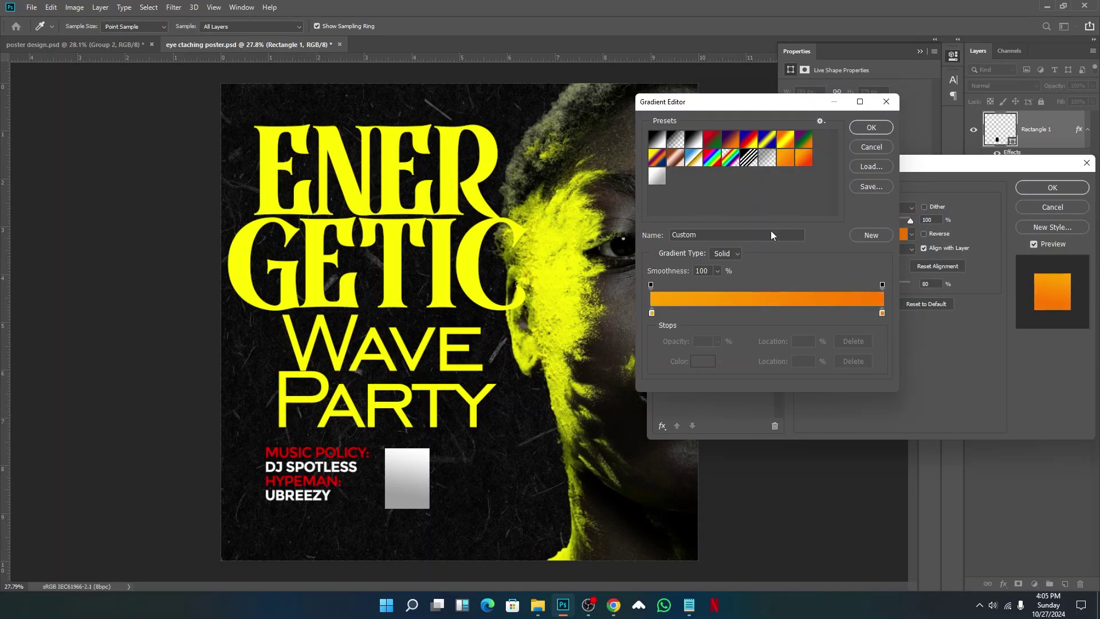
pyautogui.click(652, 313)
pyautogui.click(703, 360)
pyautogui.moveTo(654, 263); pyautogui.dragTo(598, 90)
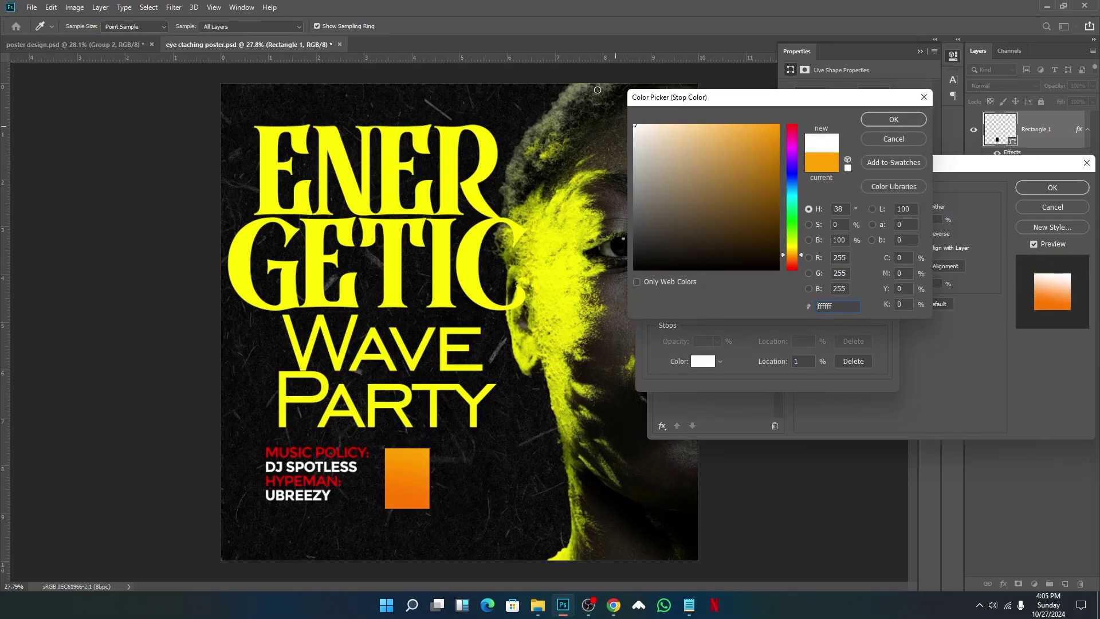
pyautogui.click(882, 121)
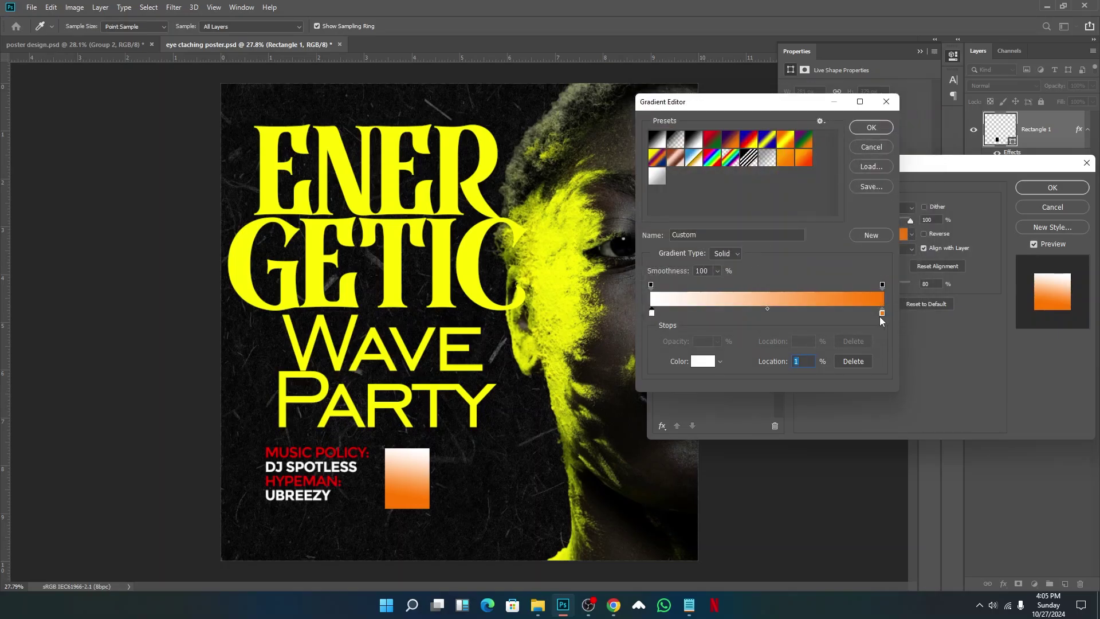
# - Set the right gradient stop to light grey #c9c9c9 and apply the overlay
pyautogui.click(882, 315)
pyautogui.click(711, 360)
pyautogui.click(634, 155)
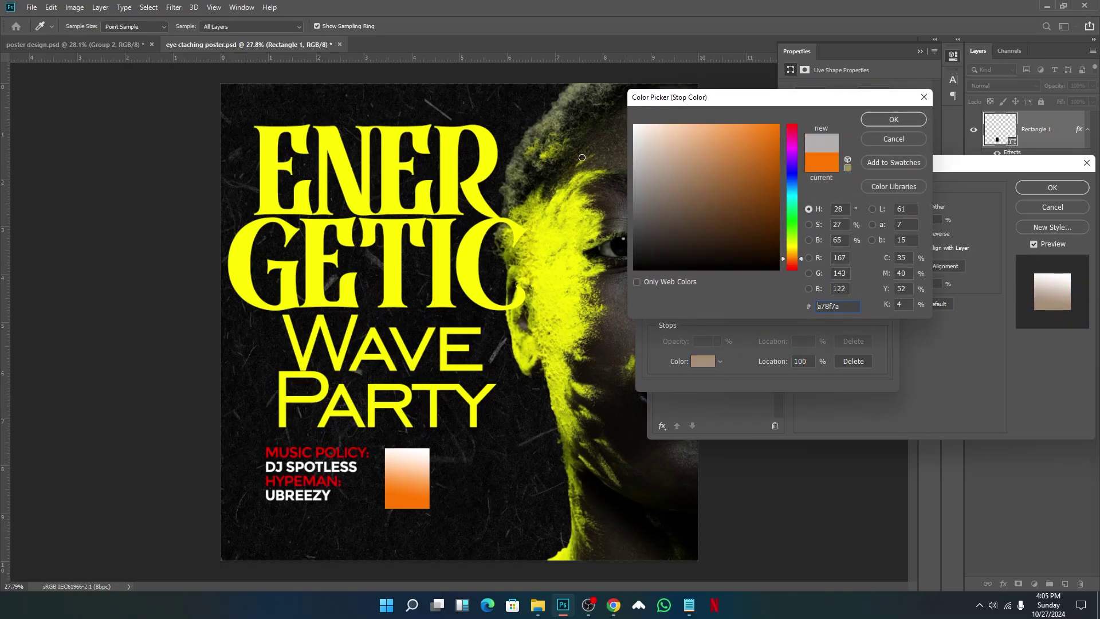
pyautogui.click(875, 123)
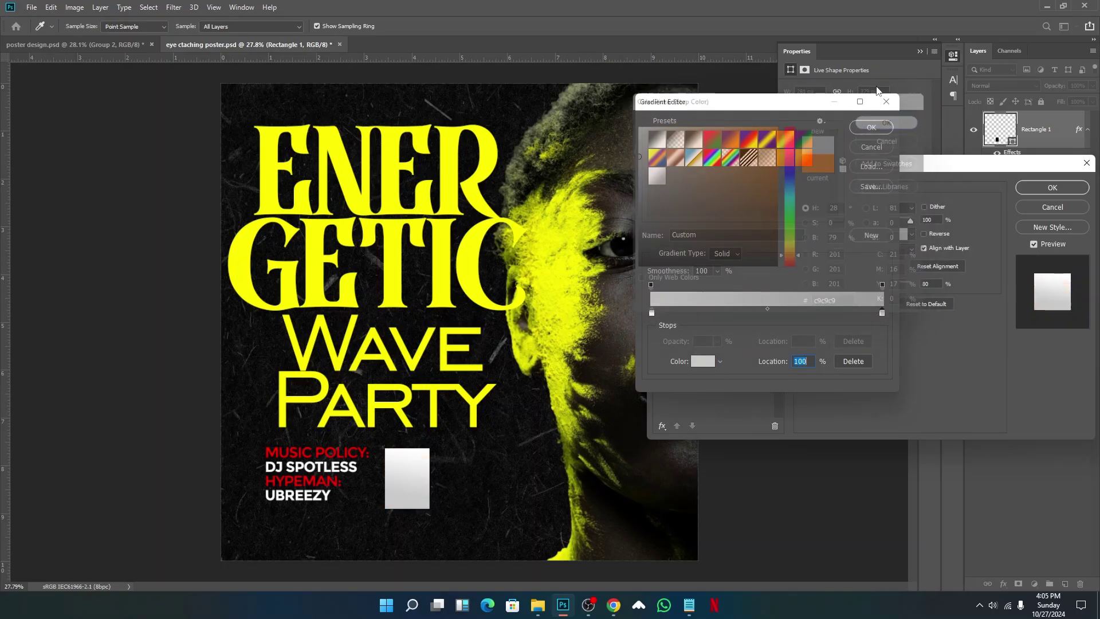
pyautogui.click(875, 131)
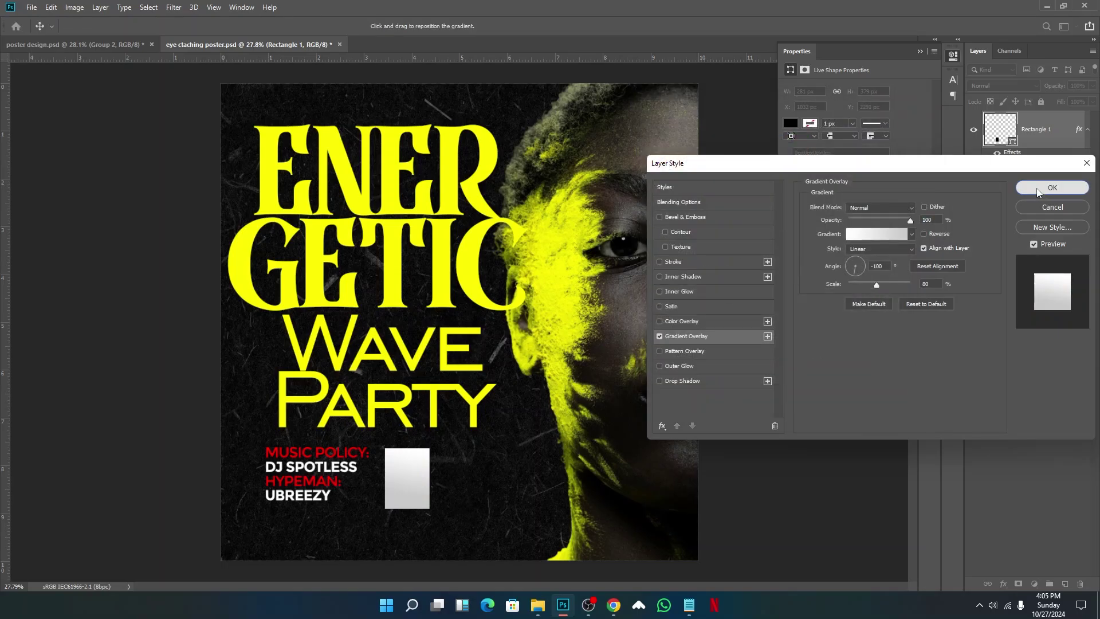
pyautogui.click(1052, 188)
# - Nudge the gradient rectangle slightly down and right
pyautogui.click(929, 59)
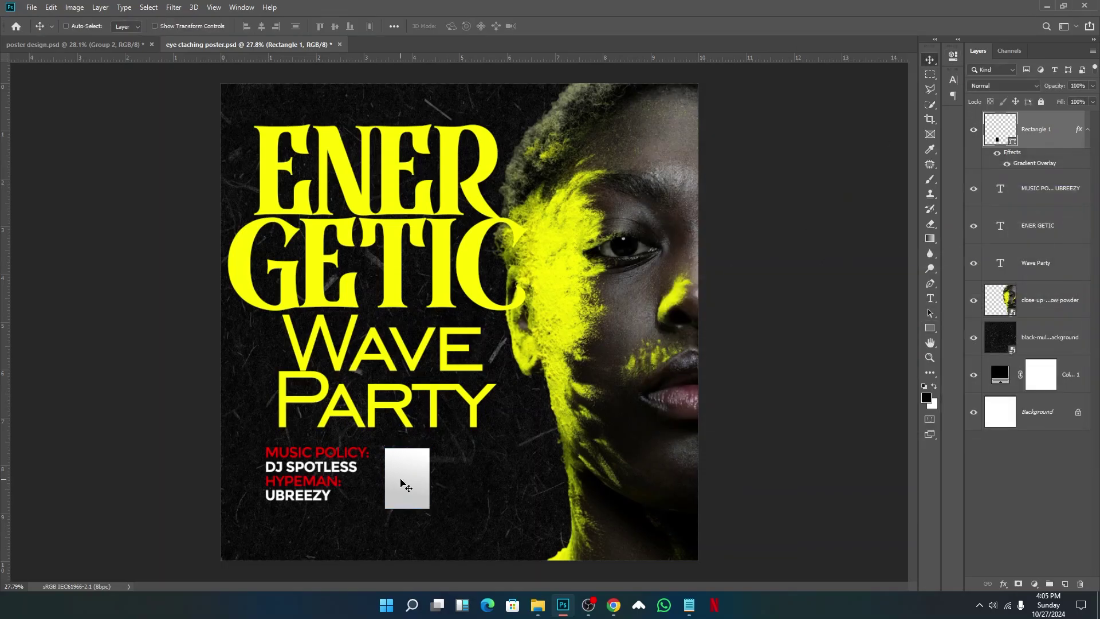
pyautogui.moveTo(401, 484); pyautogui.dragTo(421, 493)
pyautogui.scroll(2, 421, 498)
pyautogui.scroll(1, 423, 498)
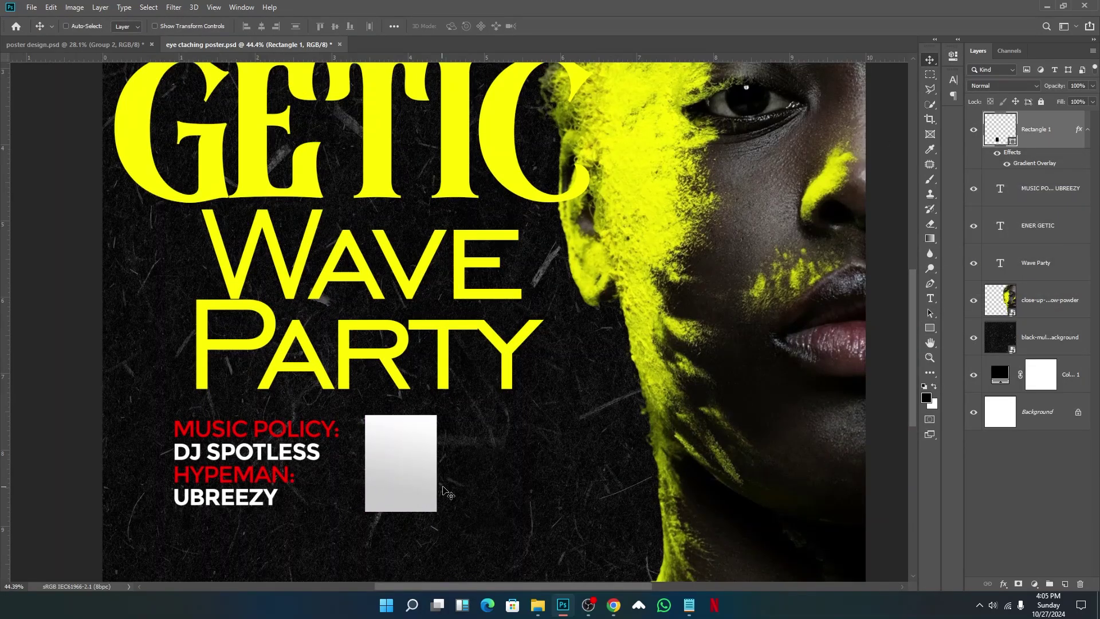
# - Add a stacked black date text layer reading 02 / DEC / 24
pyautogui.click(938, 300)
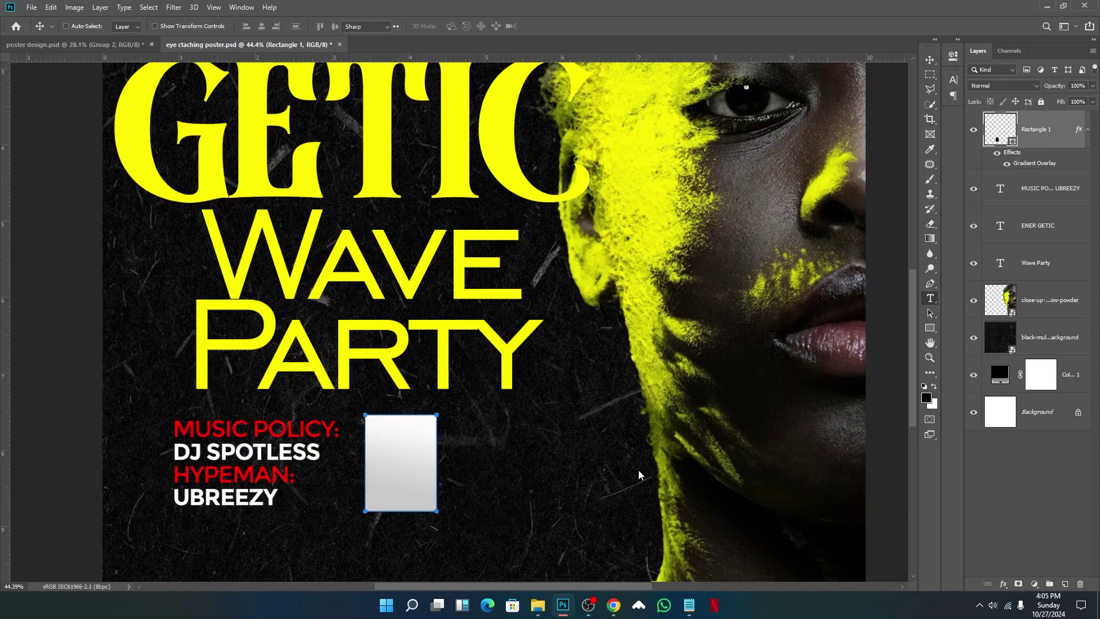
pyautogui.click(559, 468)
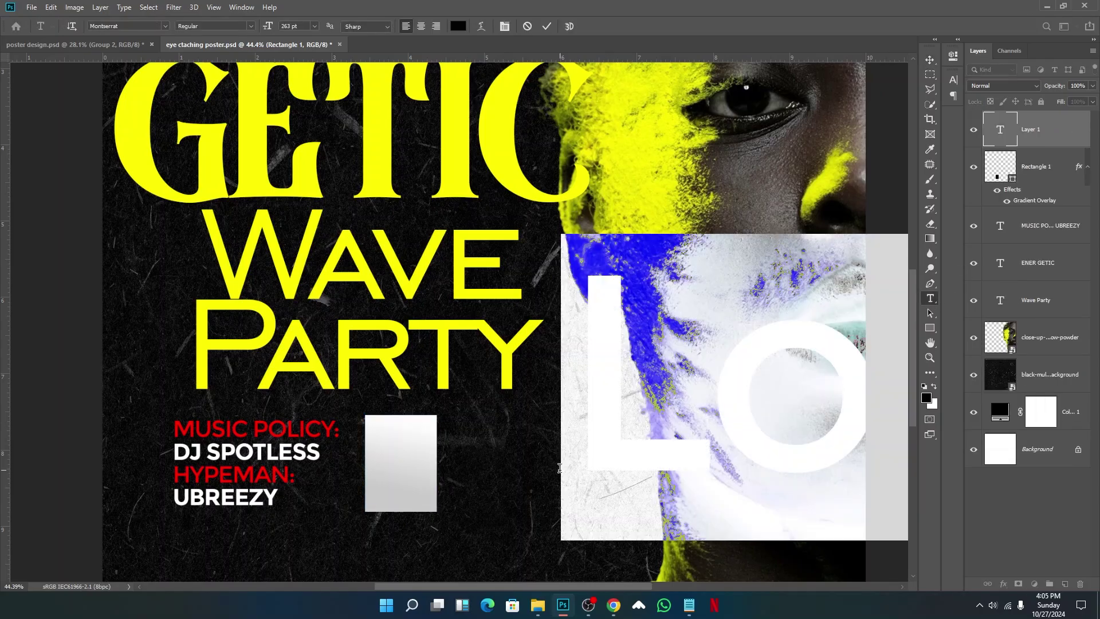
pyautogui.write('02')
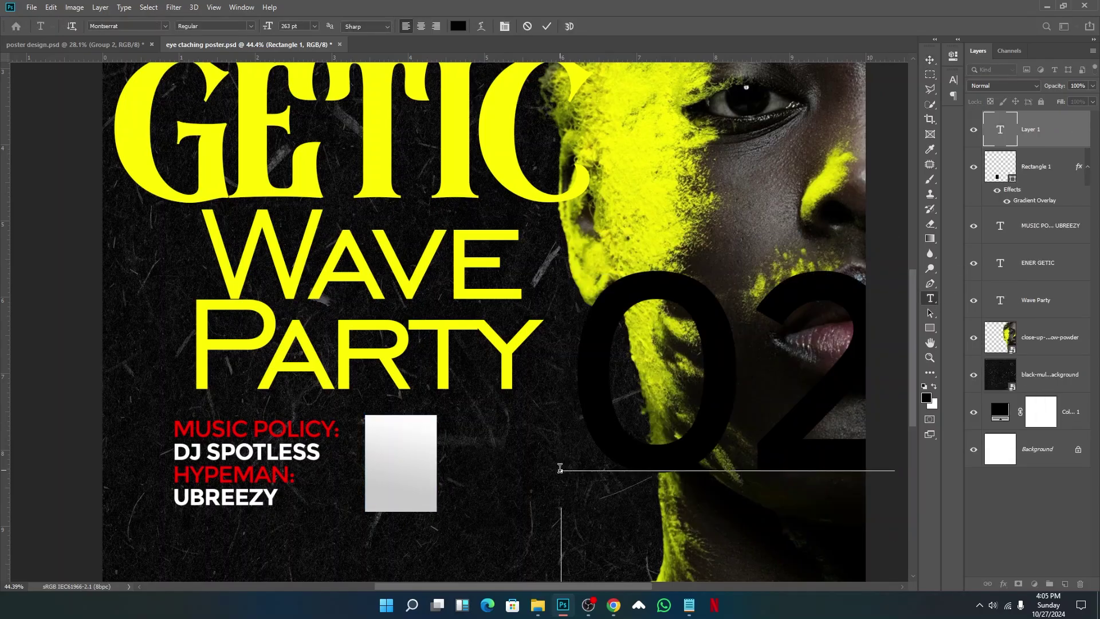
pyautogui.press('Return')
pyautogui.write('D')
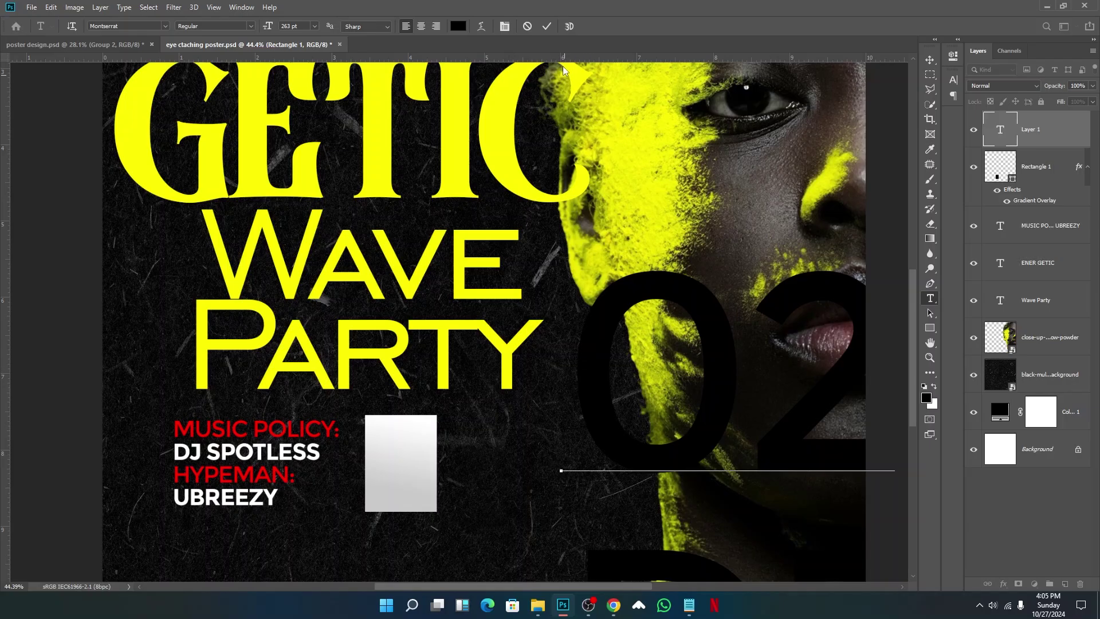
pyautogui.click(546, 26)
# - Scale the date text down to a small size
pyautogui.hotkey('ctrl', 't')
pyautogui.scroll(-2, 444, 351)
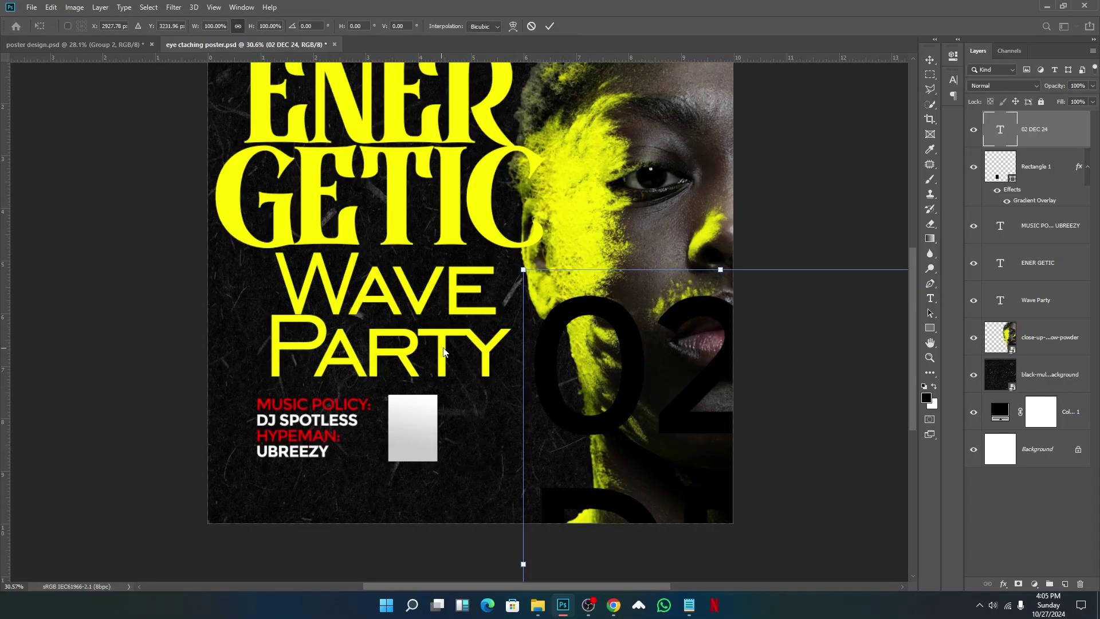
pyautogui.scroll(-1, 444, 352)
pyautogui.moveTo(797, 552); pyautogui.dragTo(519, 481)
pyautogui.press('Return')
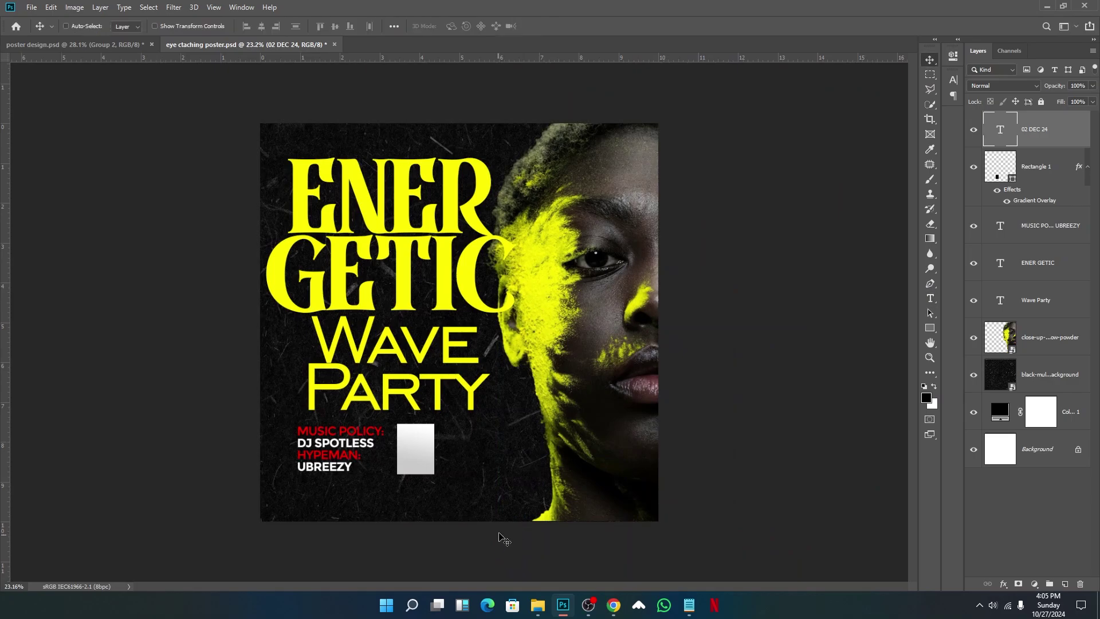
# - Move the date onto the grey box and make it Bold, centre-aligned, with tighter leading
pyautogui.moveTo(501, 538); pyautogui.dragTo(405, 426)
pyautogui.scroll(3, 428, 409)
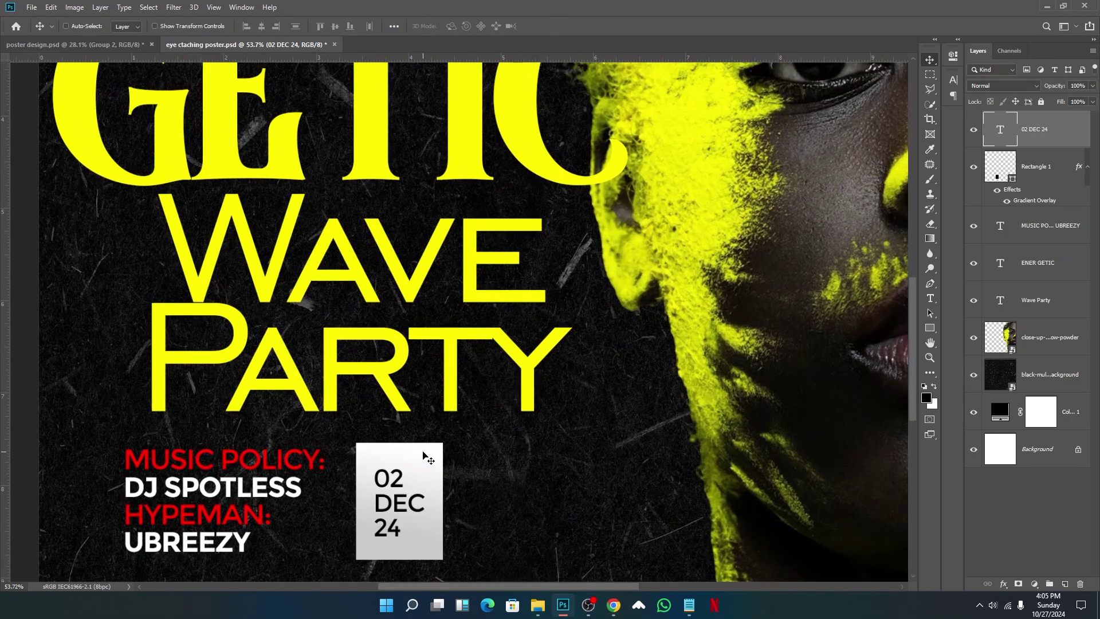
pyautogui.press('t')
pyautogui.click(503, 25)
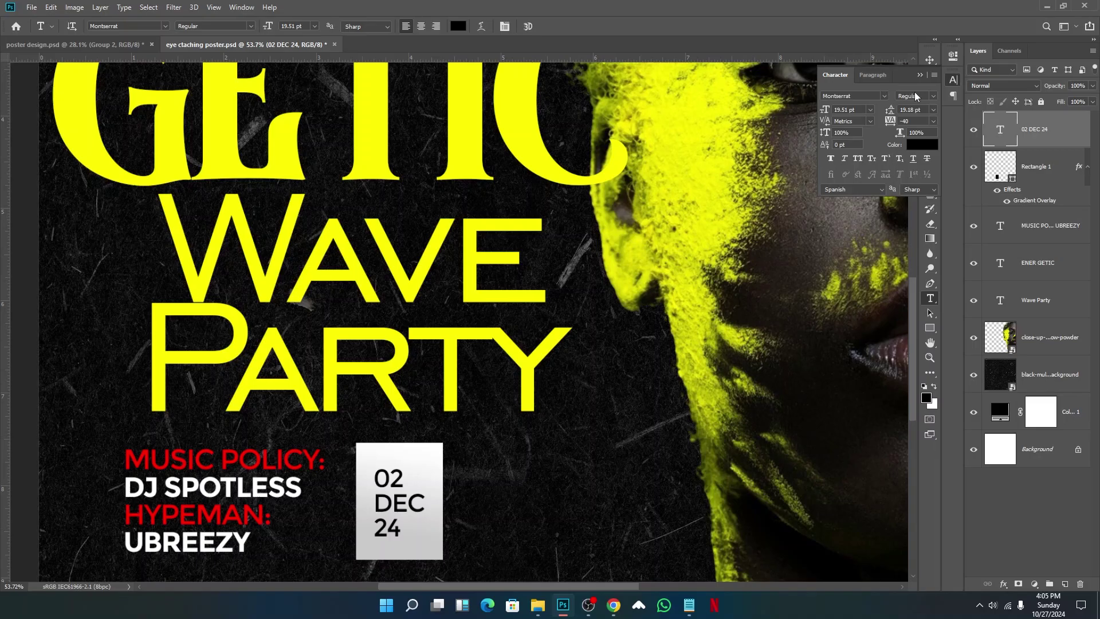
pyautogui.click(951, 97)
pyautogui.click(835, 75)
pyautogui.click(933, 96)
pyautogui.click(930, 117)
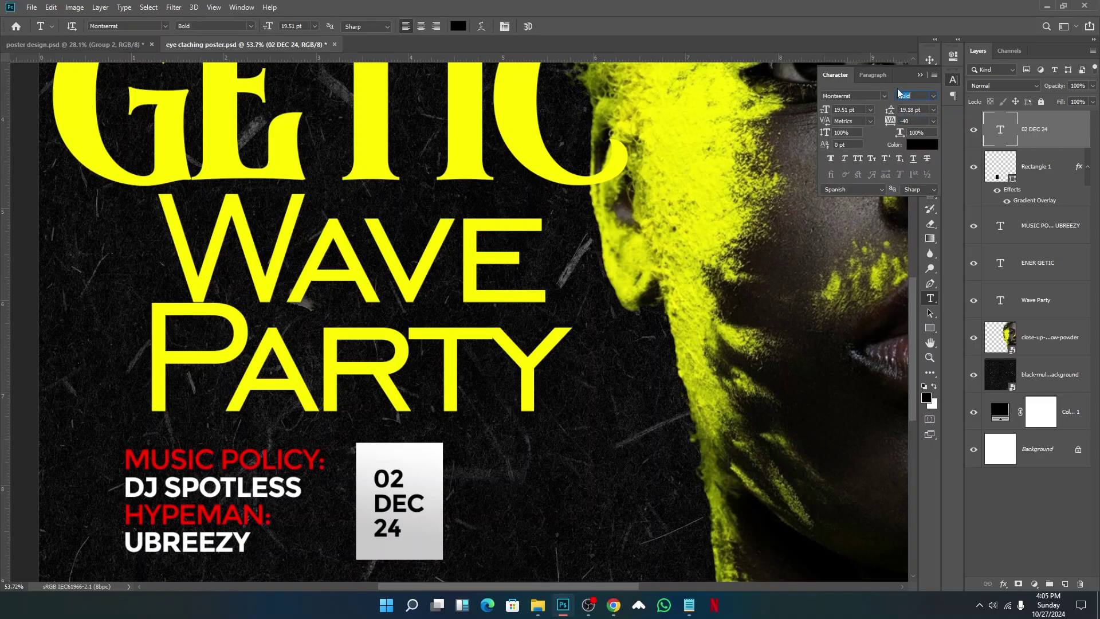
pyautogui.moveTo(894, 109); pyautogui.dragTo(889, 112)
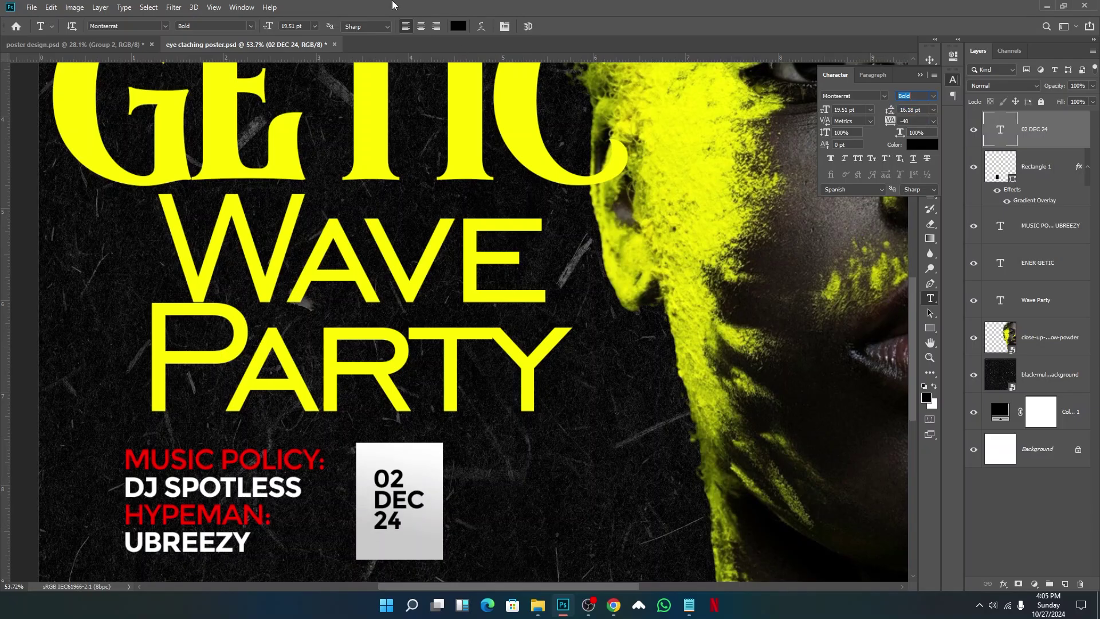
pyautogui.click(425, 27)
# - Centre the date in the box, tighten its leading further, and change the year to 2024
pyautogui.click(929, 59)
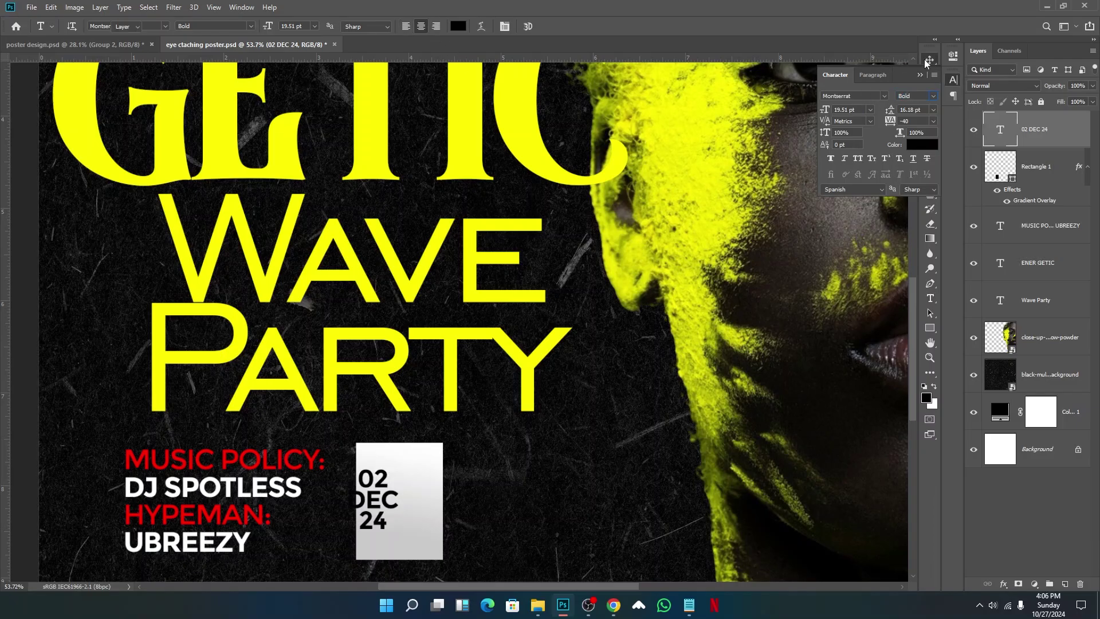
pyautogui.moveTo(517, 354); pyautogui.dragTo(543, 355)
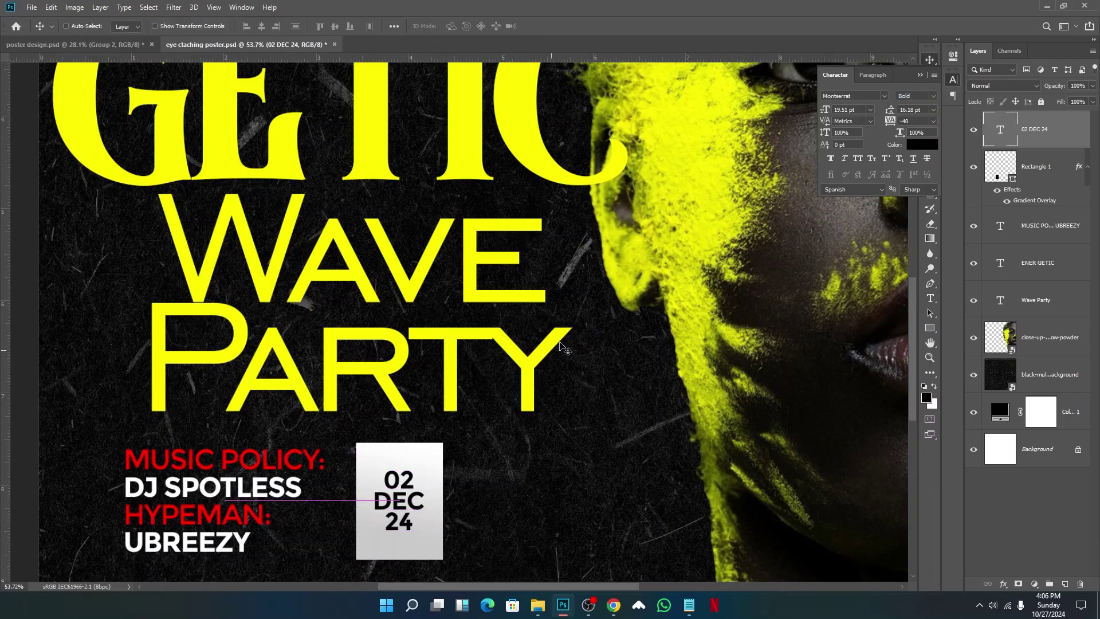
pyautogui.moveTo(889, 113); pyautogui.dragTo(890, 112)
pyautogui.scroll(1, 401, 519)
pyautogui.press('t')
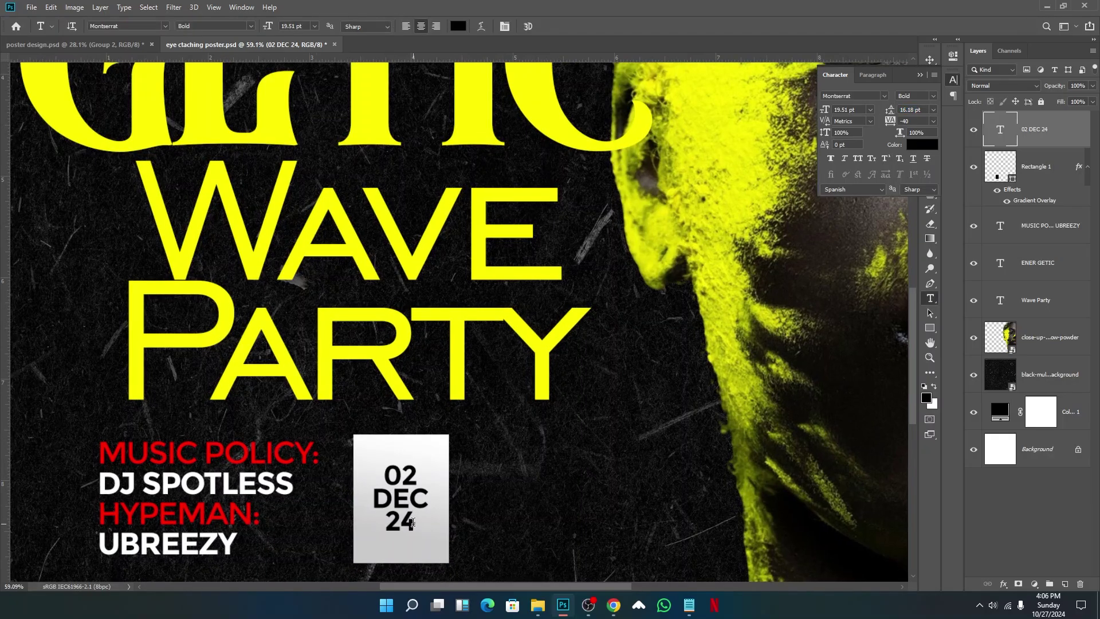
pyautogui.click(406, 522)
pyautogui.write('02')
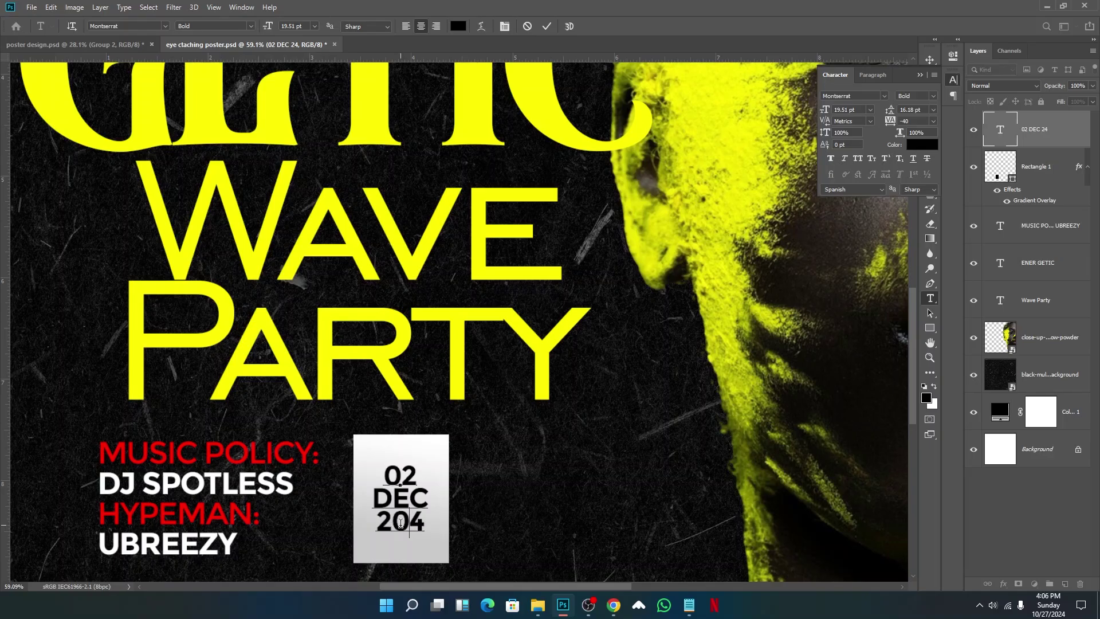
pyautogui.click(546, 26)
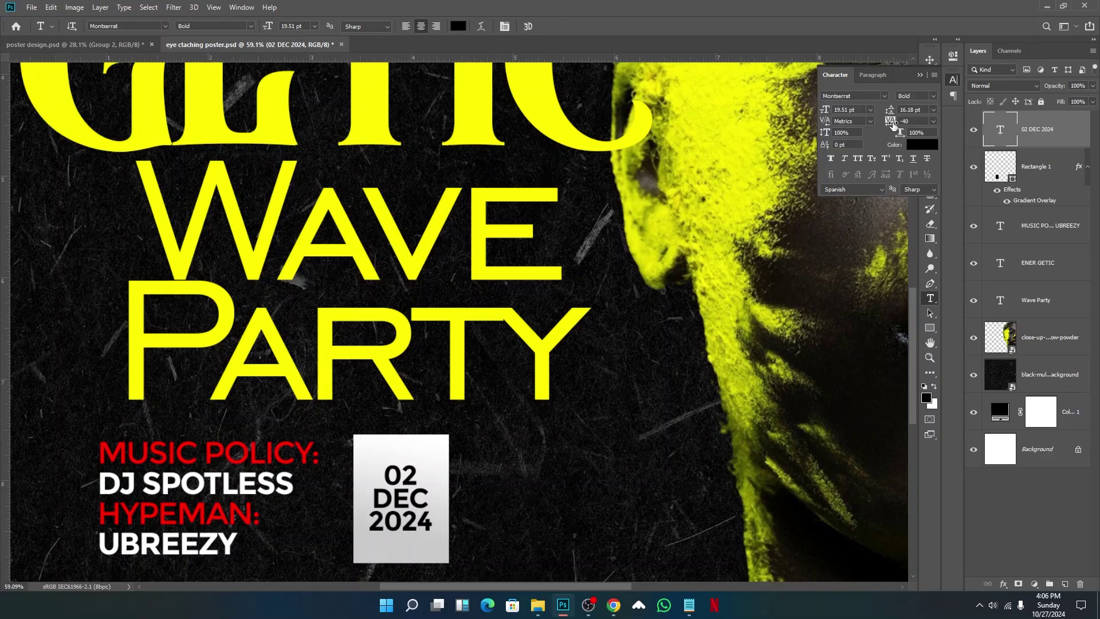
# - Set the date's tracking to -120, nudge it into place, and group it with the rectangle
pyautogui.moveTo(892, 125); pyautogui.dragTo(891, 125)
pyautogui.click(920, 75)
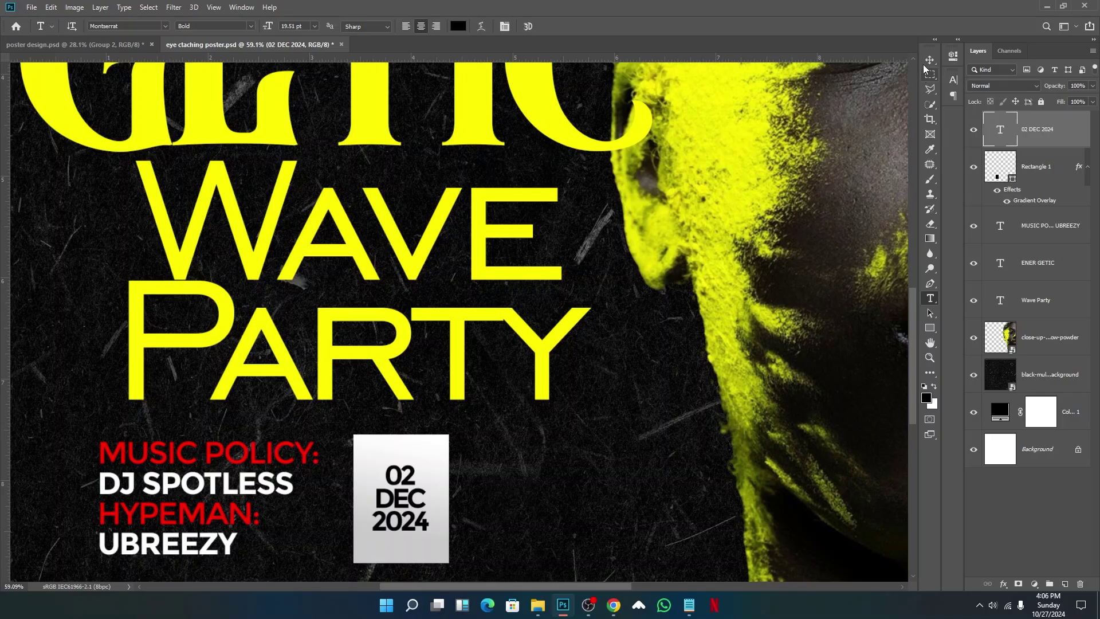
pyautogui.click(930, 60)
pyautogui.scroll(-3, 411, 489)
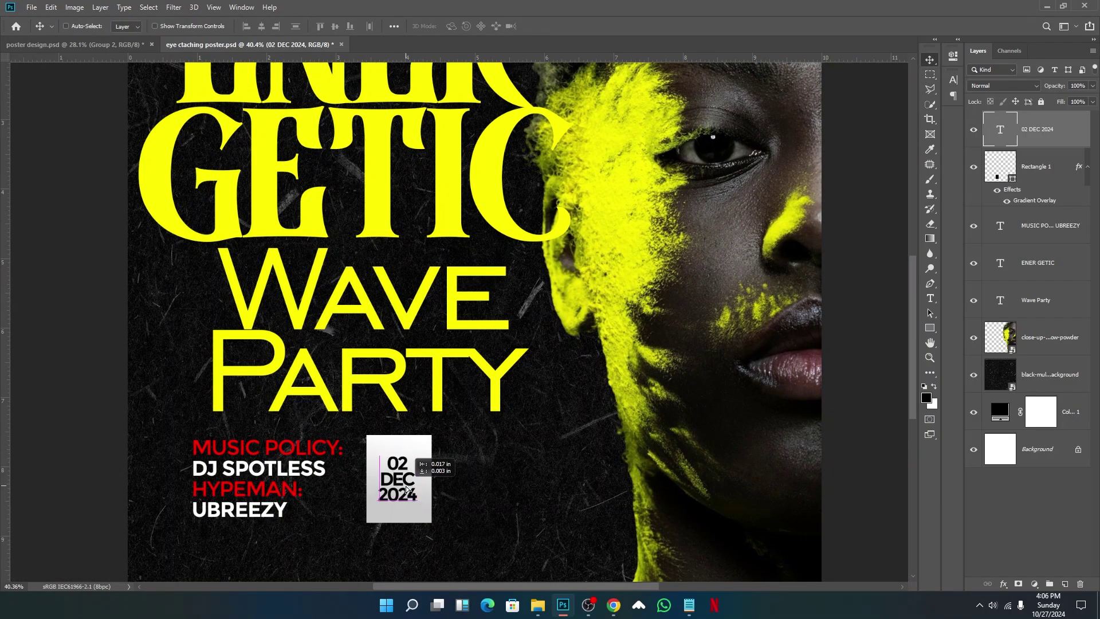
pyautogui.scroll(-1, 412, 484)
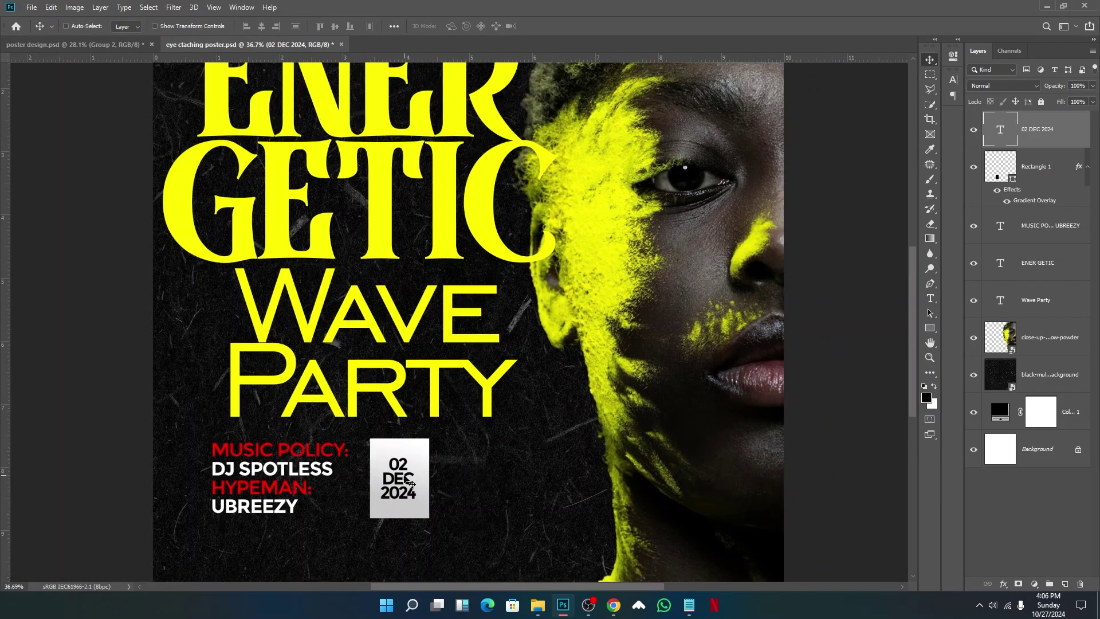
pyautogui.moveTo(411, 484); pyautogui.dragTo(407, 479)
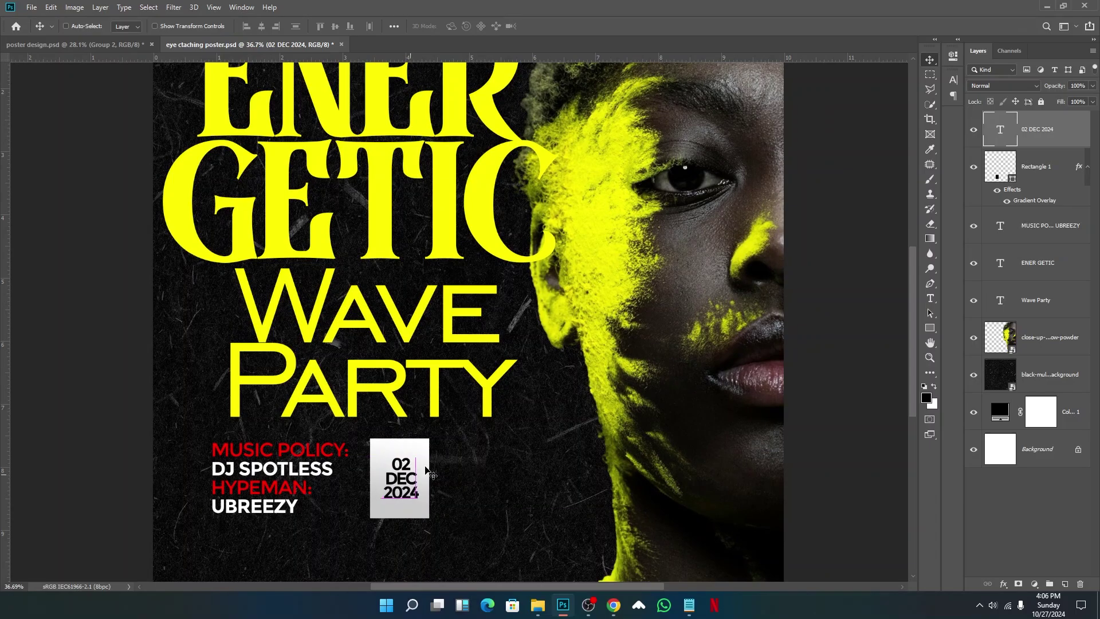
pyautogui.keyDown('ctrl'); pyautogui.click(1058, 171); pyautogui.keyUp('ctrl')
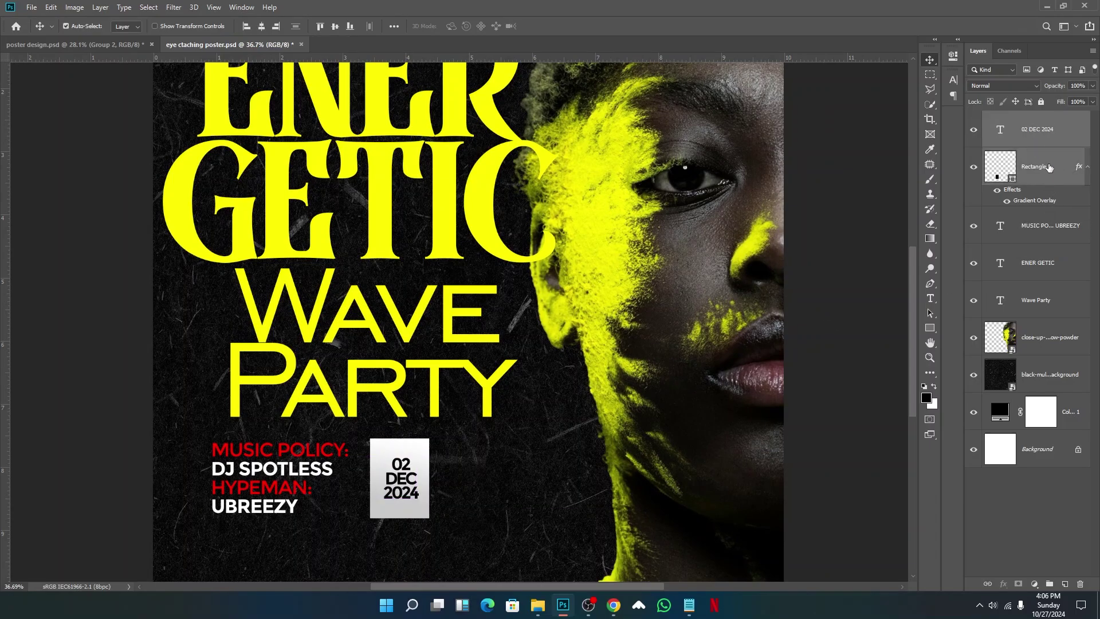
pyautogui.hotkey('ctrl', 'g')
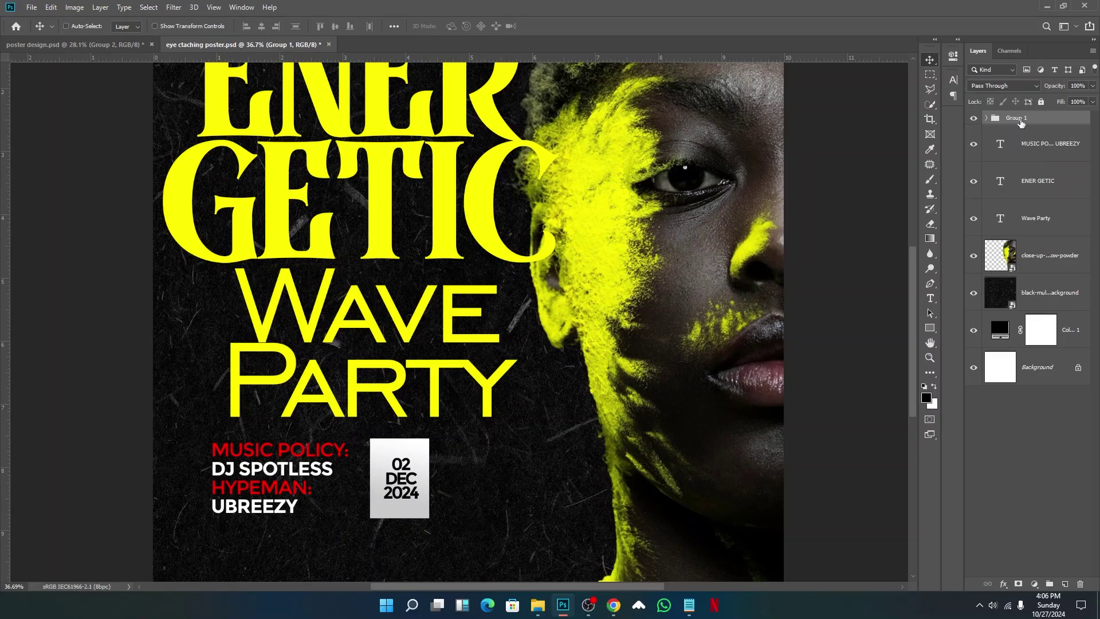
# - Rename Group 1 to DATE, then duplicate it and place the copy beside the original
pyautogui.doubleClick(1020, 119)
pyautogui.write('DATE')
pyautogui.press('Return')
pyautogui.moveTo(1021, 131)
pyautogui.mouseDown()
pyautogui.moveTo(1013, 139)
pyautogui.moveTo(1014, 124)
pyautogui.mouseUp()
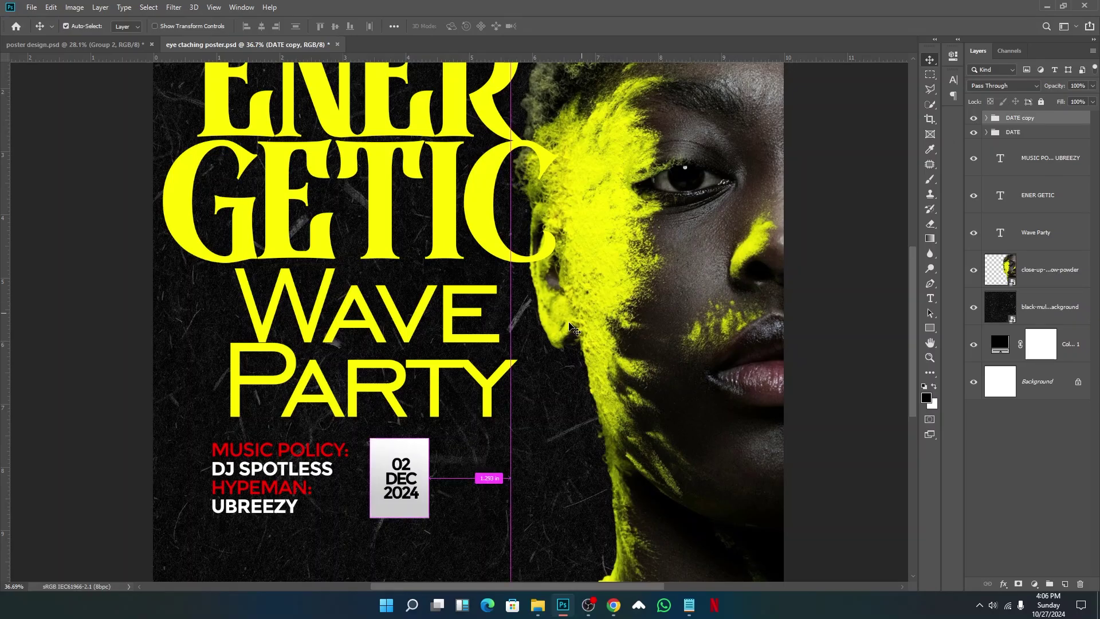
pyautogui.moveTo(424, 476); pyautogui.dragTo(495, 476)
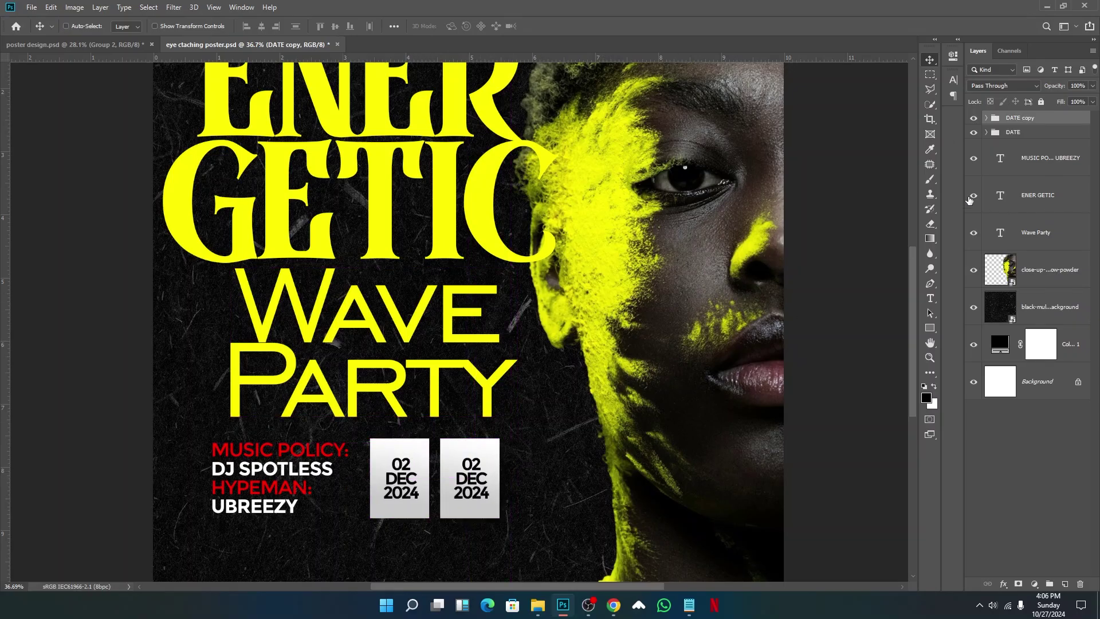
# - Replace the duplicate date box's text with '10 PM'
pyautogui.click(930, 298)
pyautogui.click(467, 462)
pyautogui.moveTo(468, 462); pyautogui.dragTo(492, 503)
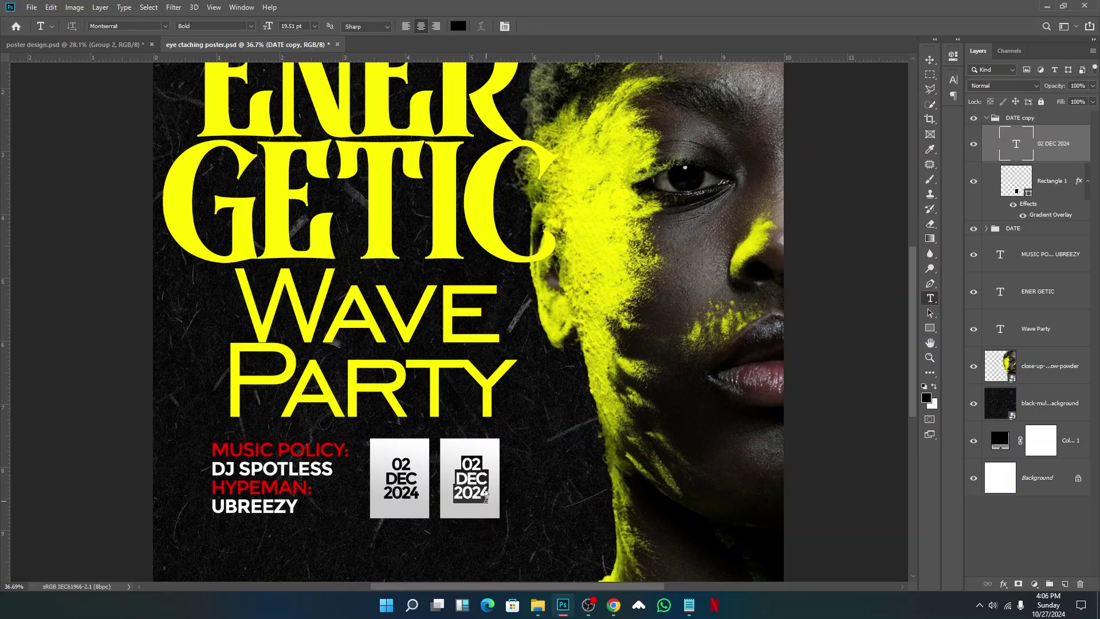
pyautogui.write('10')
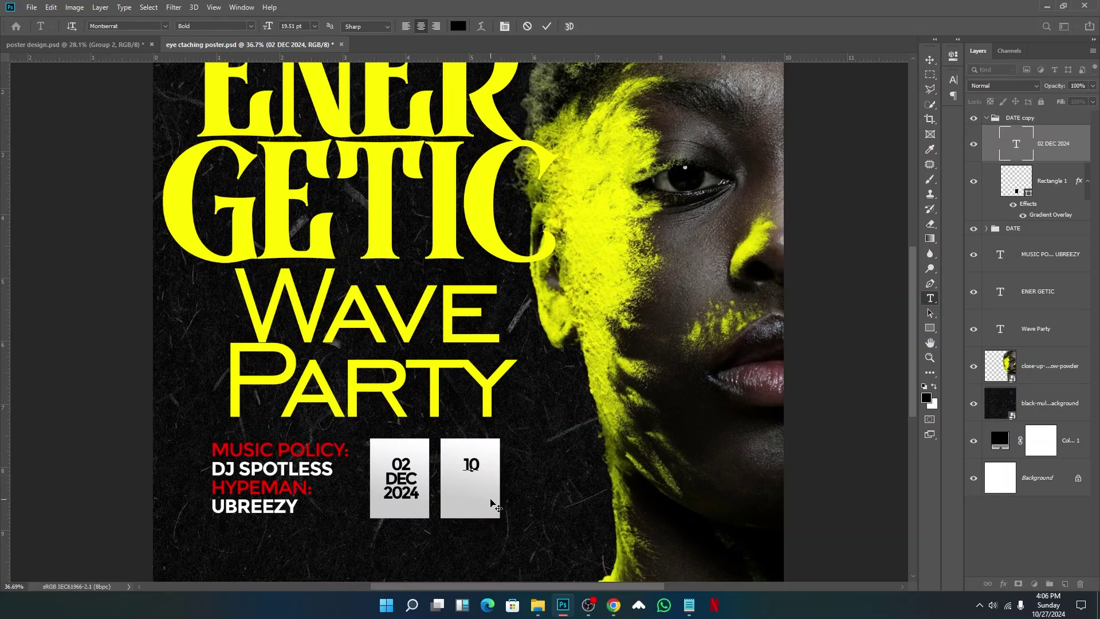
pyautogui.write(' PM')
pyautogui.click(547, 26)
pyautogui.press('v')
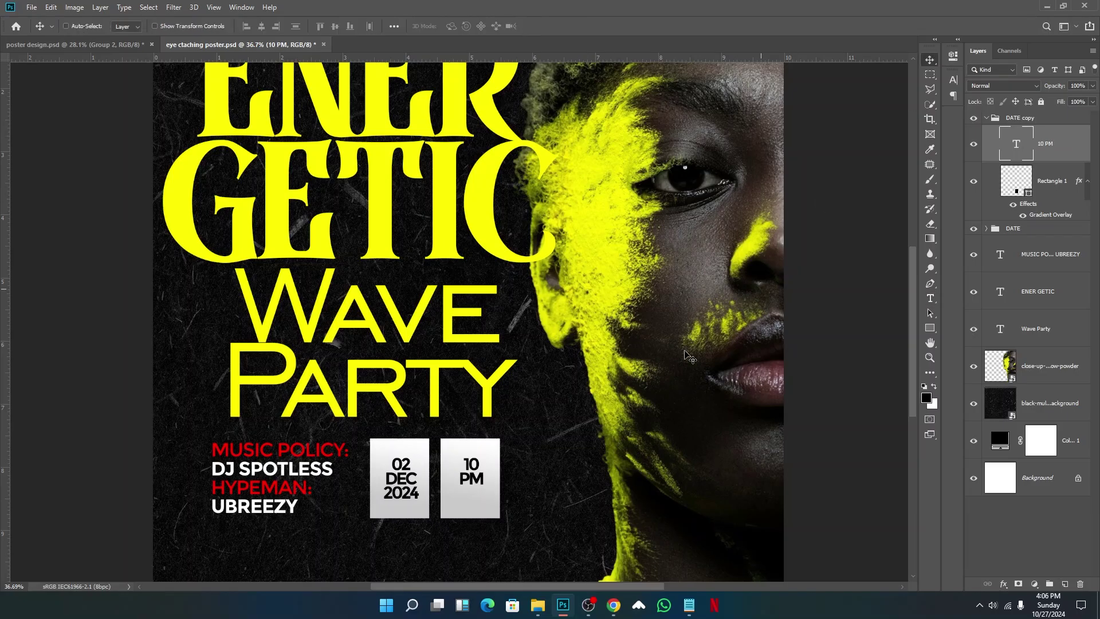
# - Stretch the 10 PM text taller so it fills its box
pyautogui.hotkey('ctrl', 't')
pyautogui.moveTo(470, 487)
pyautogui.mouseDown()
pyautogui.moveTo(471, 497)
pyautogui.moveTo(470, 486)
pyautogui.mouseUp()
pyautogui.press('Return')
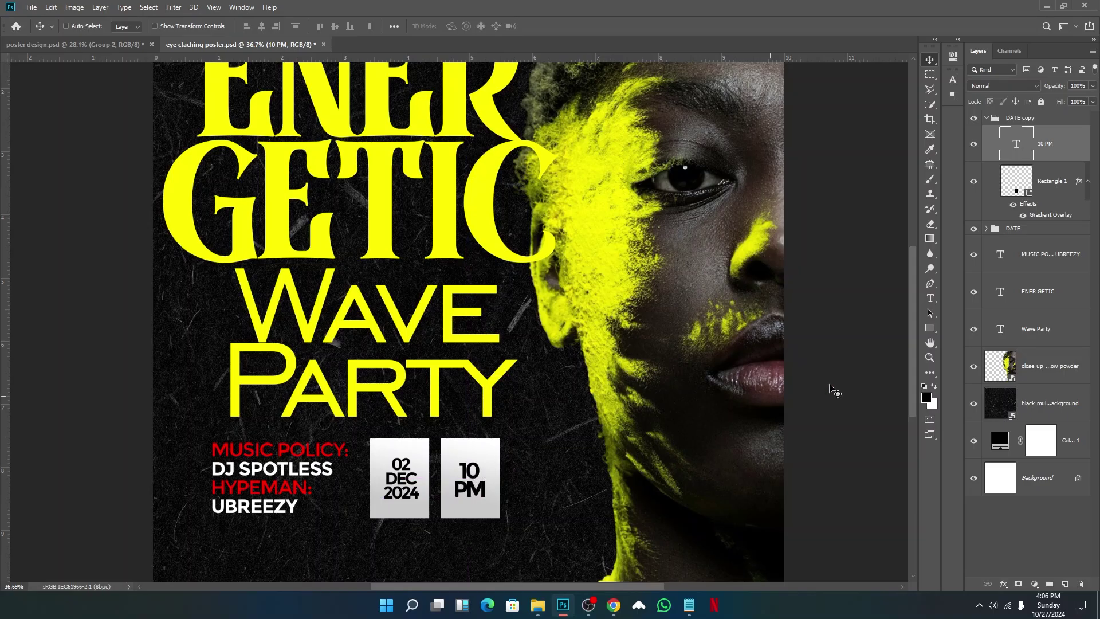
pyautogui.click(930, 298)
# - Lower the 10 PM leading to 18.11 pt and save the poster
pyautogui.click(505, 27)
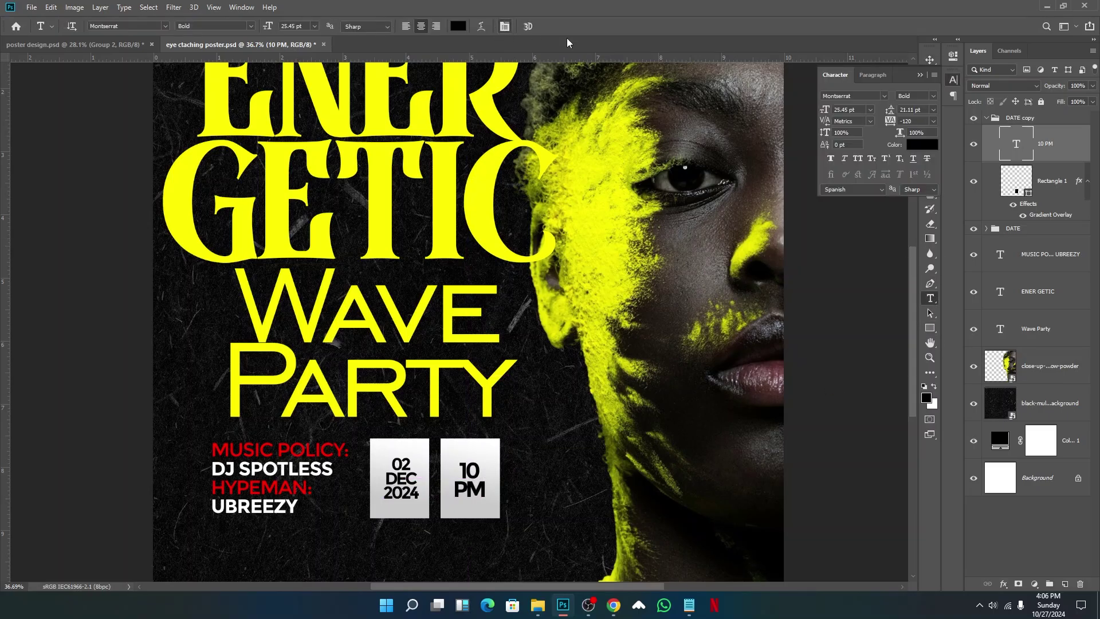
pyautogui.moveTo(888, 110); pyautogui.dragTo(887, 109)
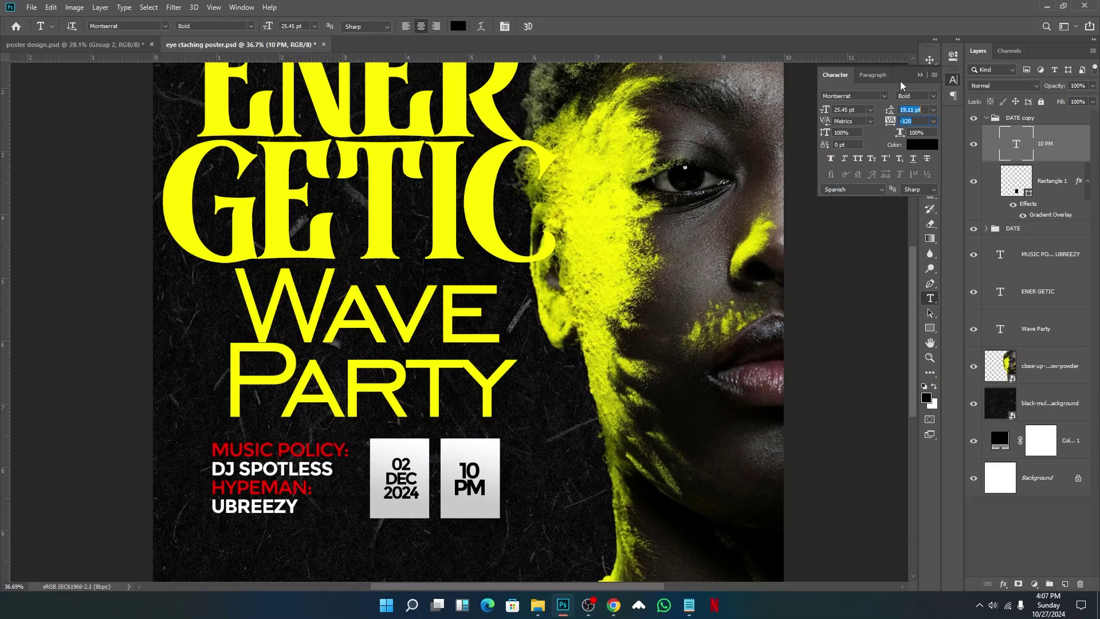
pyautogui.click(919, 75)
pyautogui.press('v')
pyautogui.scroll(-3, 498, 422)
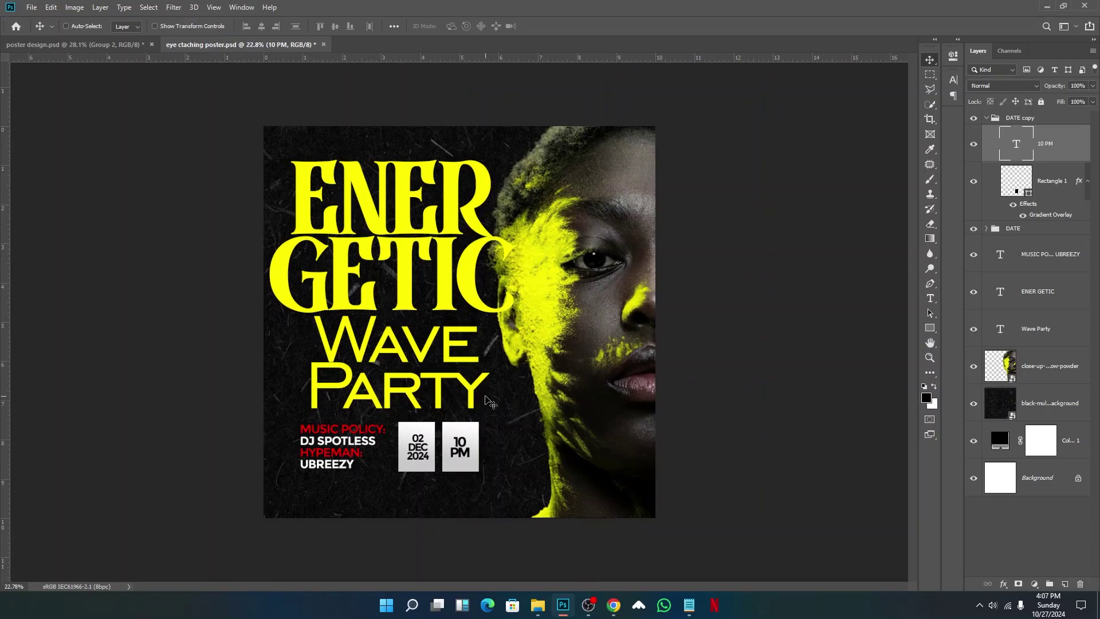
pyautogui.hotkey('ctrl', 's')
# - Select the layers from DATE copy through Wave Party and move them slightly up
pyautogui.click(1040, 123)
pyautogui.click(985, 118)
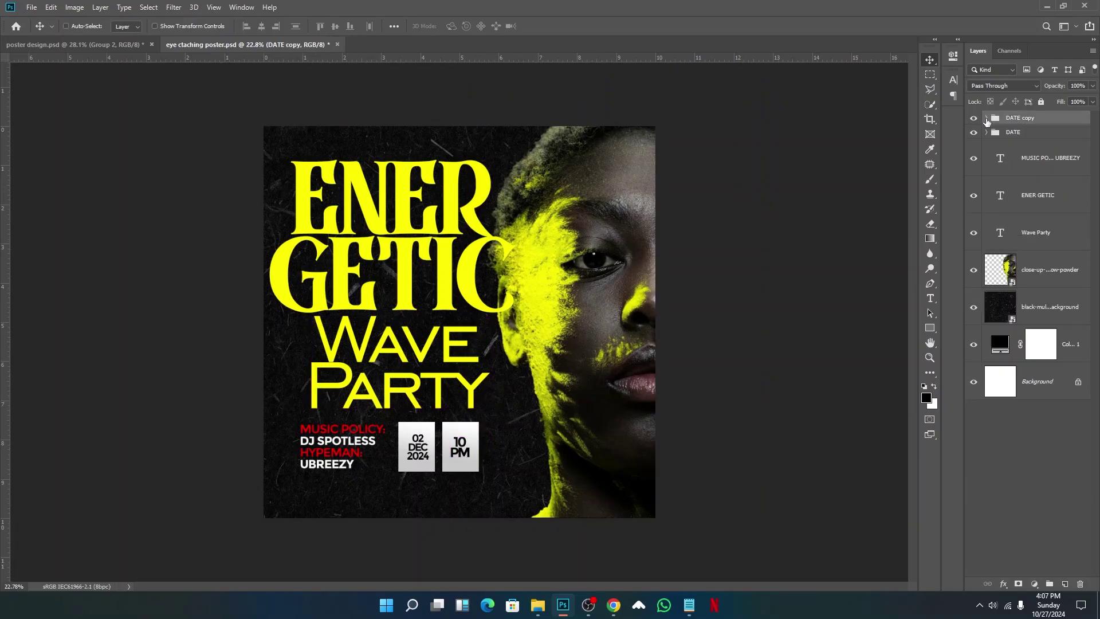
pyautogui.keyDown('shift'); pyautogui.click(967, 244); pyautogui.keyUp('shift')
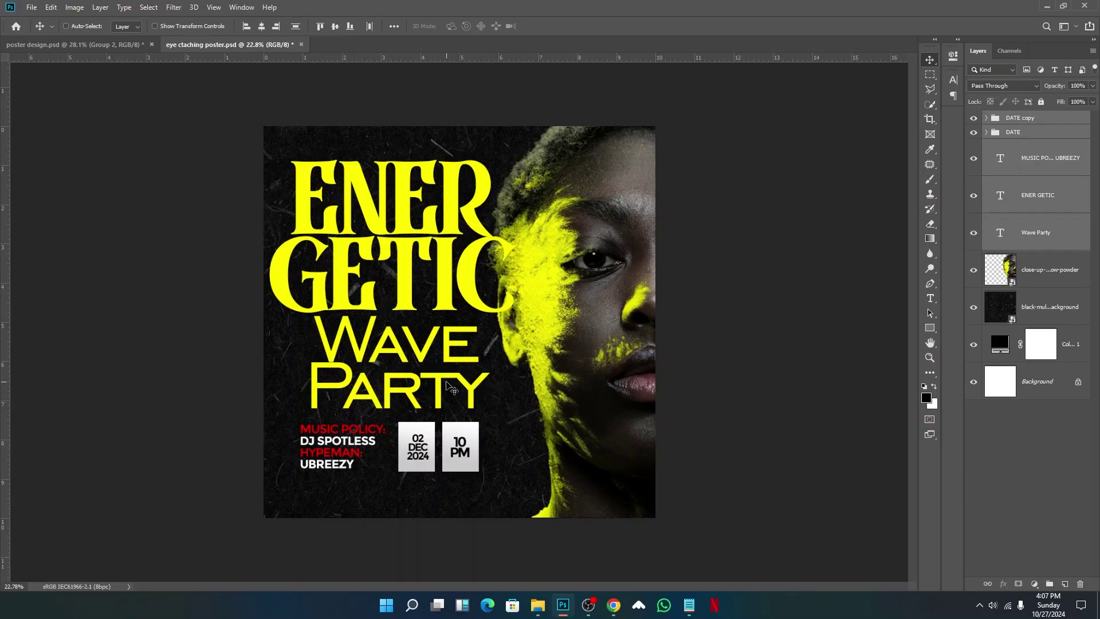
pyautogui.moveTo(448, 388); pyautogui.dragTo(447, 378)
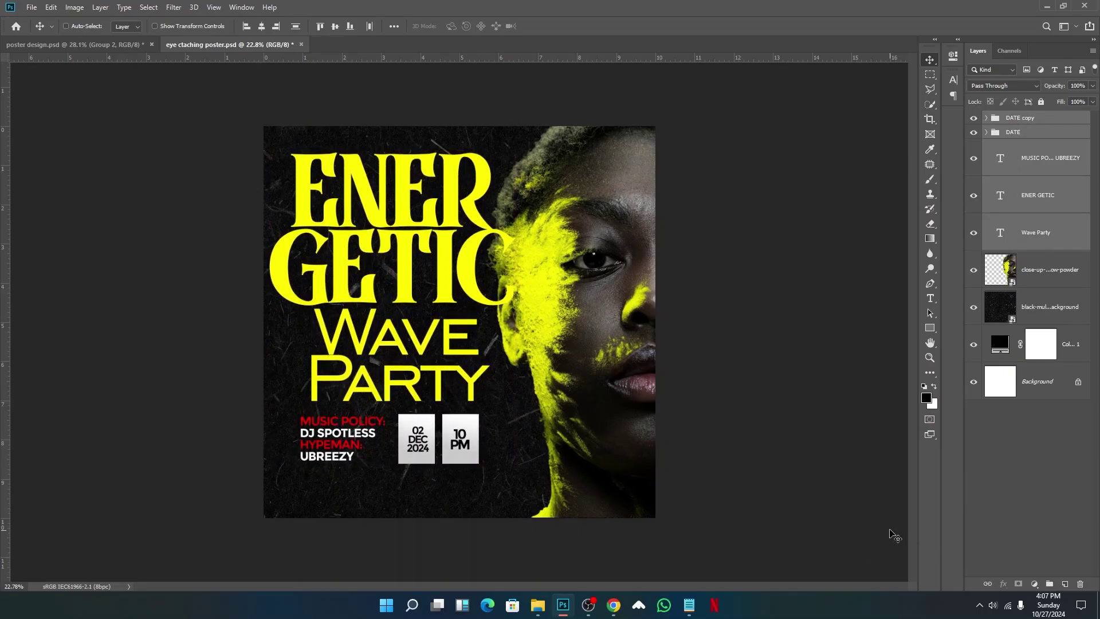
pyautogui.click(1013, 118)
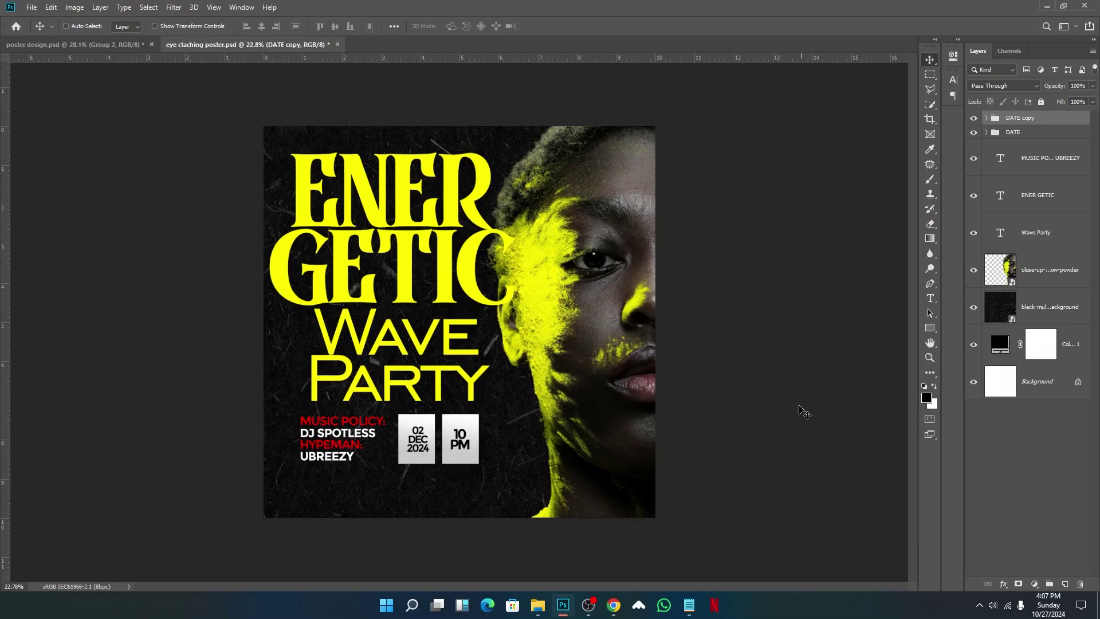
pyautogui.click(930, 298)
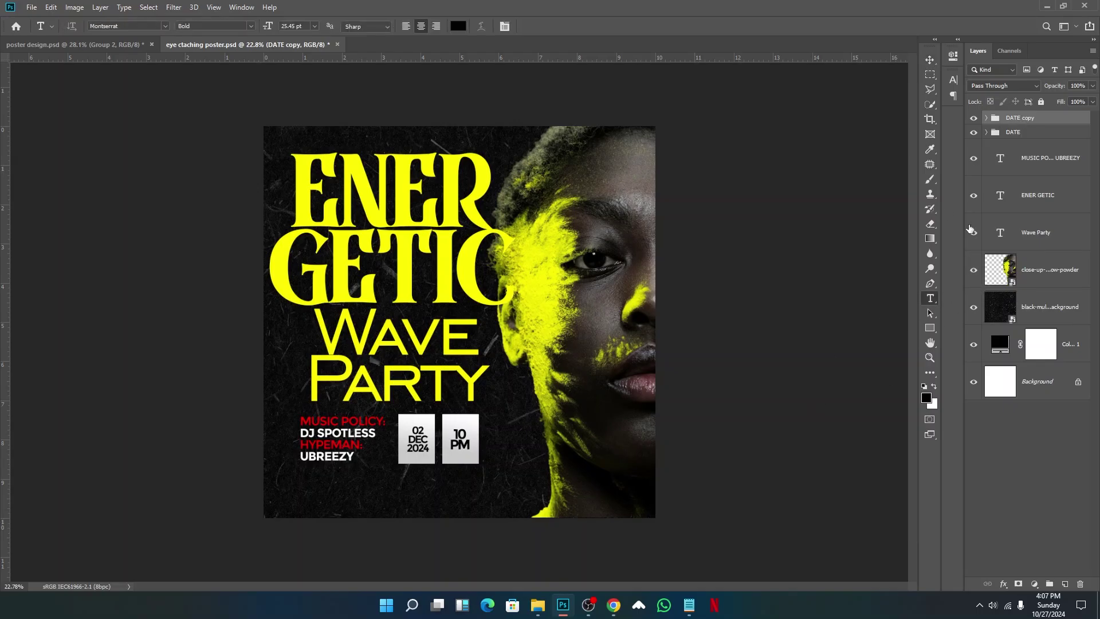
# - Add a new 'CLUB WORLDIDE' text line near the bottom of the poster
pyautogui.click(344, 499)
pyautogui.write('SUBWO')
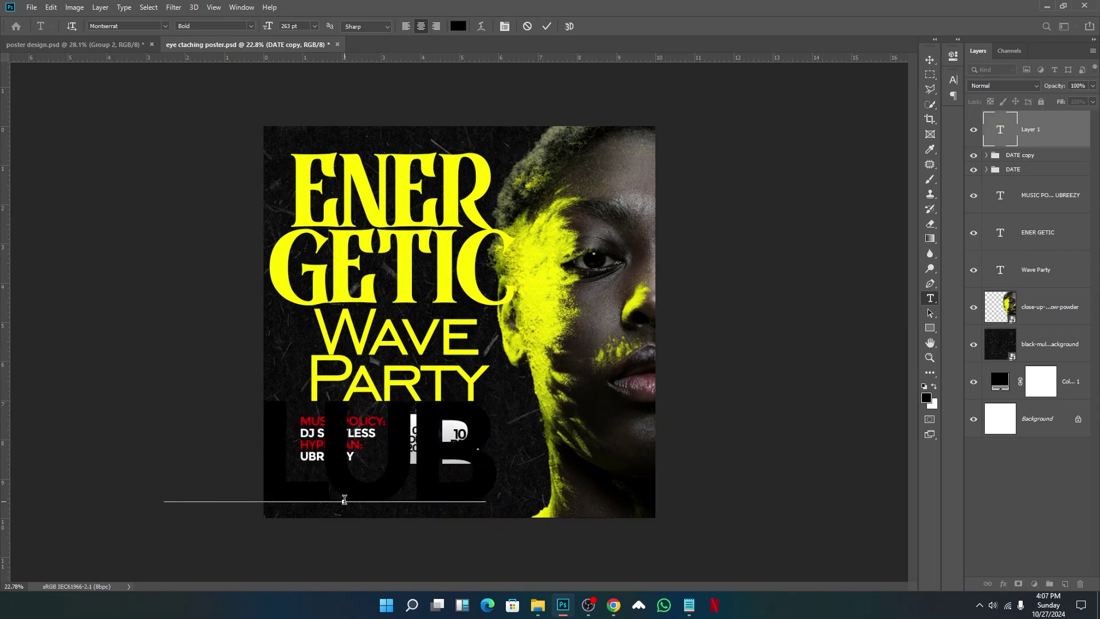
pyautogui.write('LD')
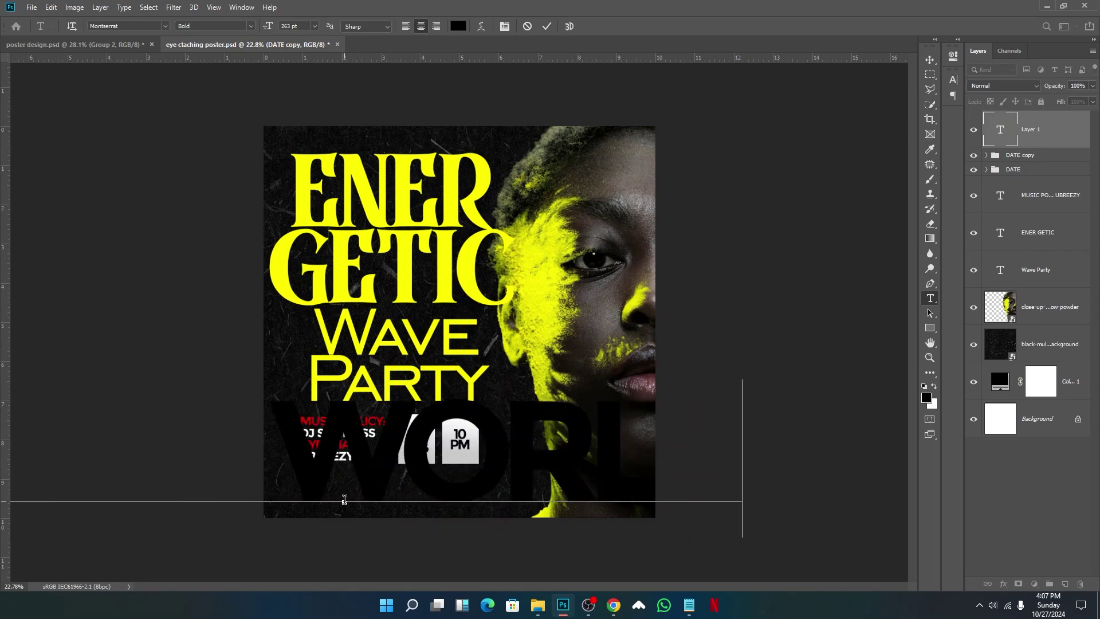
pyautogui.click(546, 26)
# - Scale CLUB WORLDIDE to under half its width and move it below the DJ lines
pyautogui.hotkey('ctrl', 't')
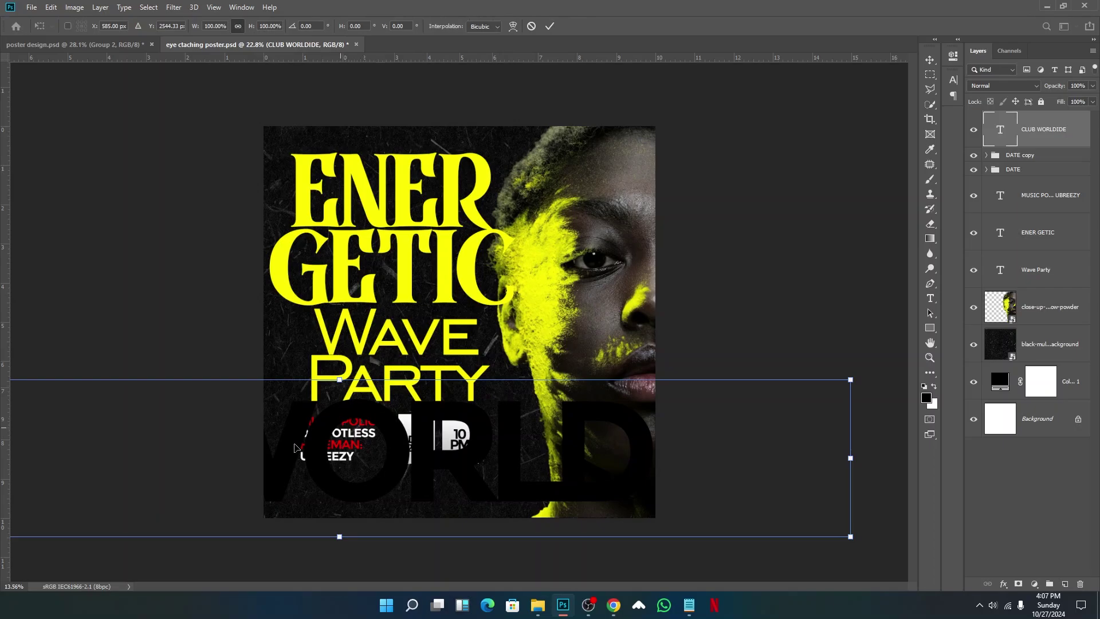
pyautogui.hotkey('ctrl', '-')
pyautogui.moveTo(86, 404); pyautogui.dragTo(531, 404)
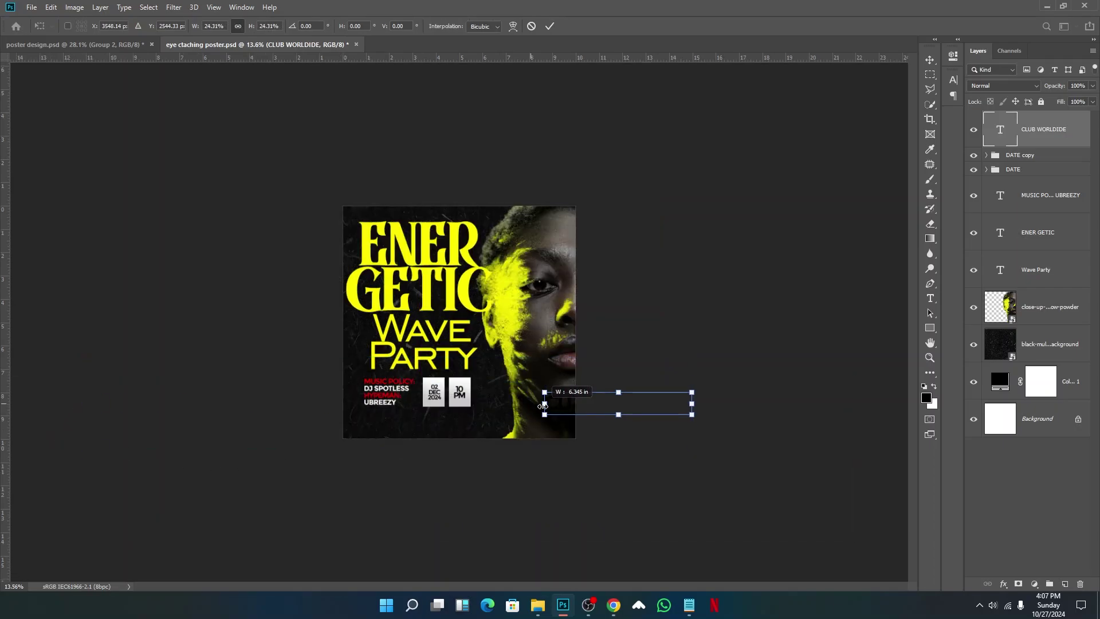
pyautogui.press('Return')
pyautogui.hotkey('ctrl', '+')
pyautogui.click(930, 61)
pyautogui.moveTo(607, 400); pyautogui.dragTo(364, 431)
# - Set the CLUB WORLDIDE text colour to white (ffffff) and nudge it slightly right
pyautogui.press('t')
pyautogui.click(459, 26)
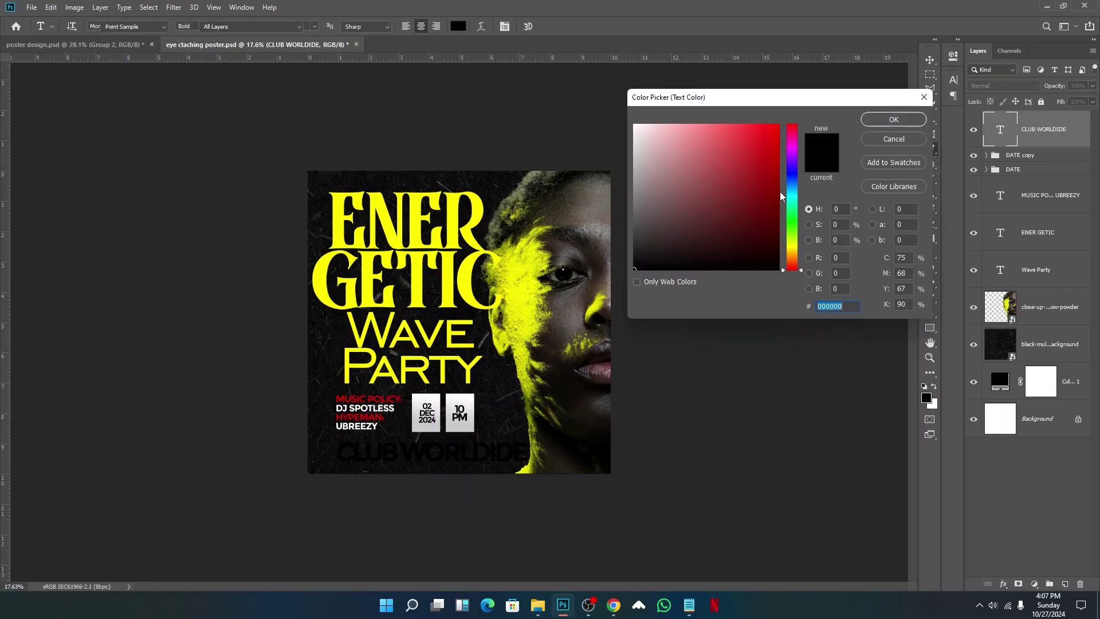
pyautogui.write('ff0000')
pyautogui.click(911, 121)
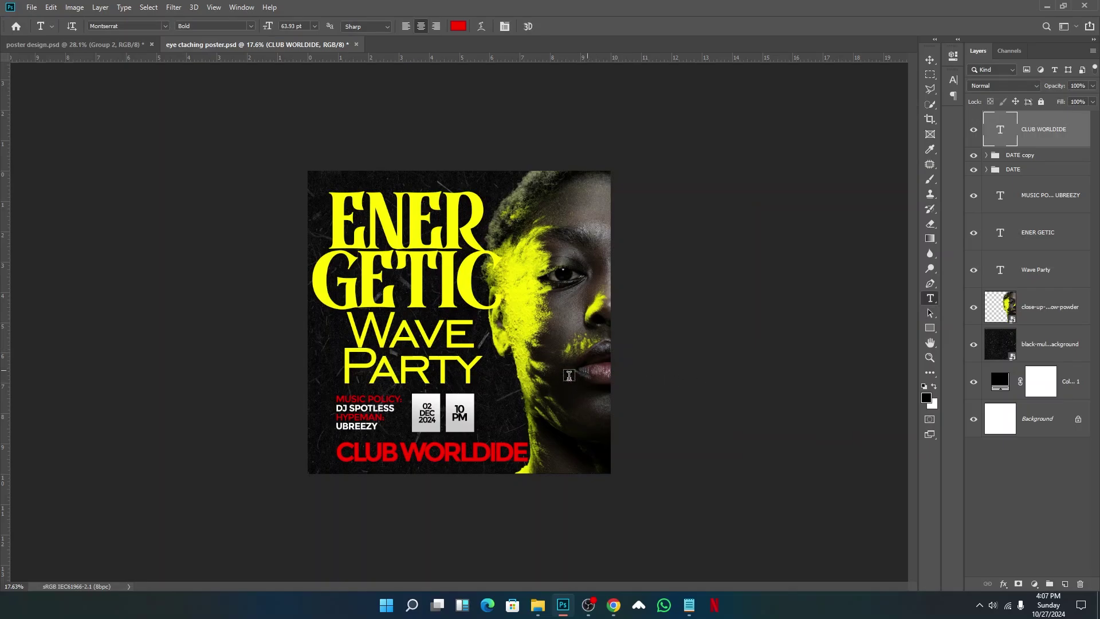
pyautogui.hotkey('ctrl', '+')
pyautogui.scroll(1, 496, 453)
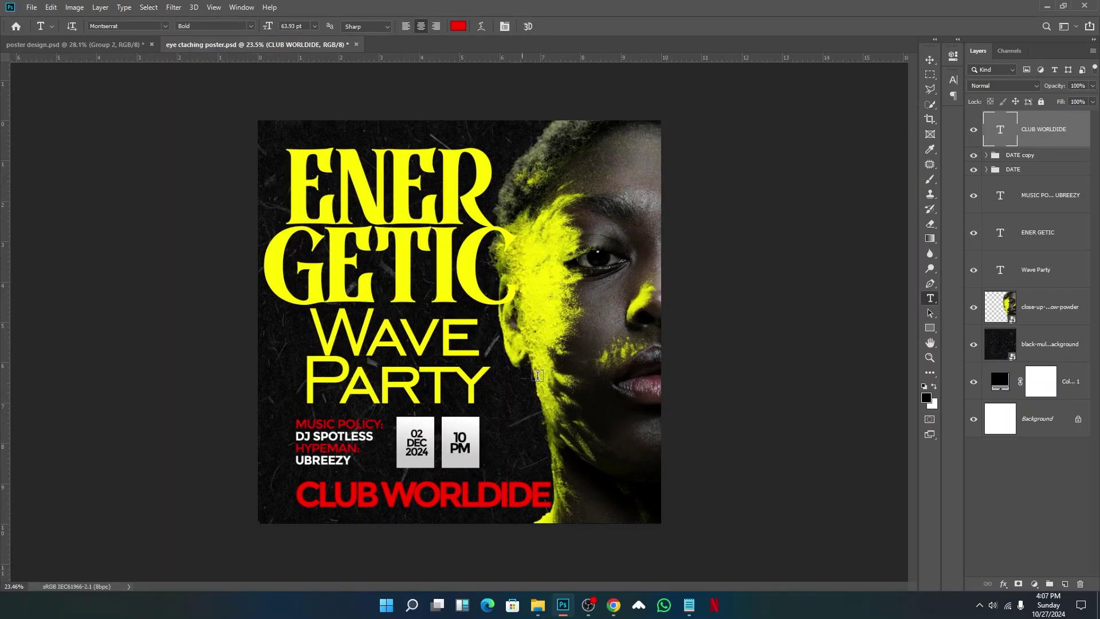
pyautogui.click(458, 27)
pyautogui.write('ffffff')
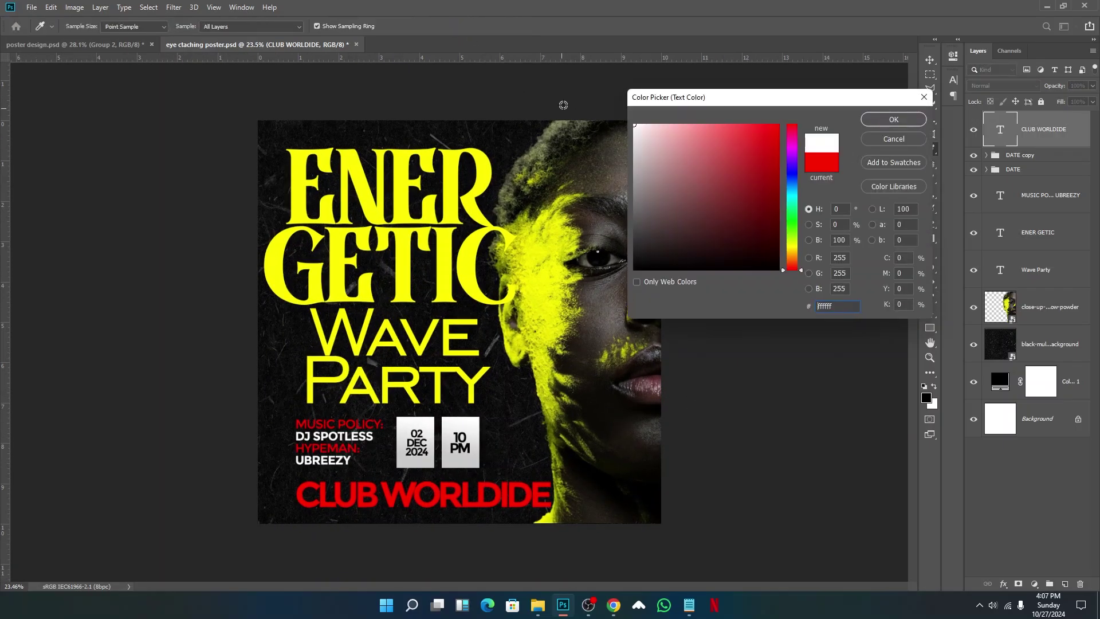
pyautogui.click(886, 122)
pyautogui.press('v')
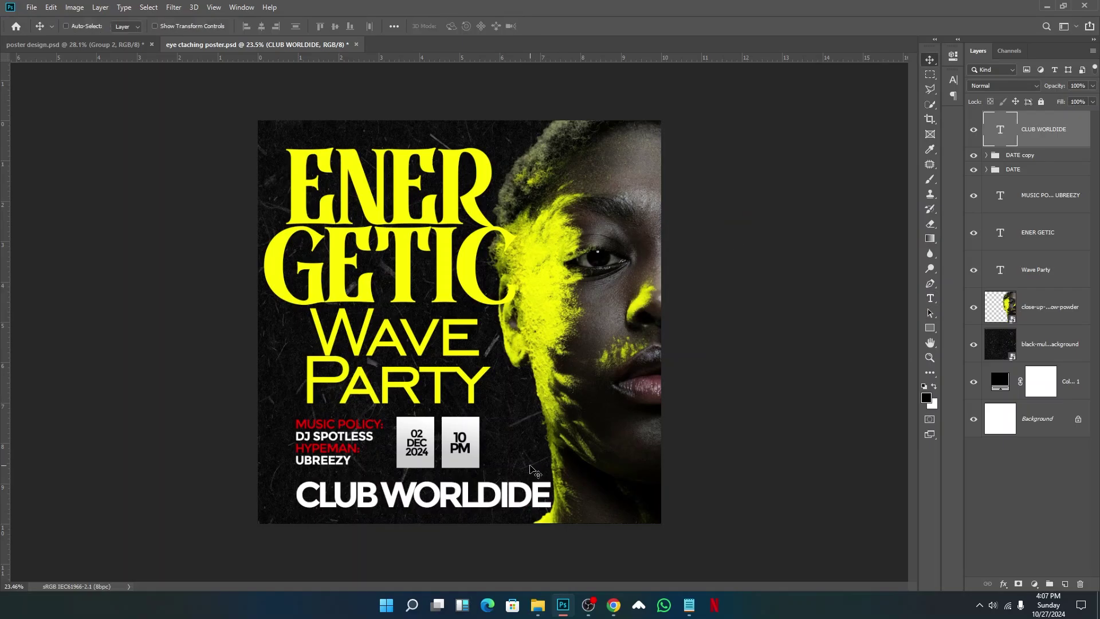
pyautogui.moveTo(528, 460); pyautogui.dragTo(535, 461)
# - Place Embedded the pngwing.com pin from Downloads, scaled small beside CLUB WORLDIDE
pyautogui.click(31, 8)
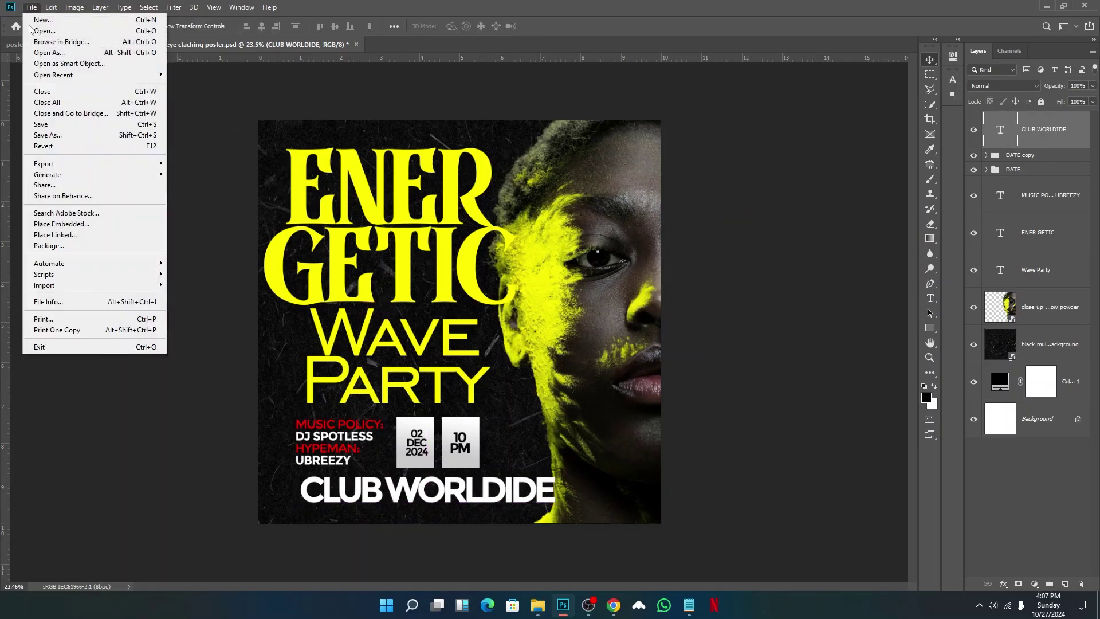
pyautogui.click(60, 223)
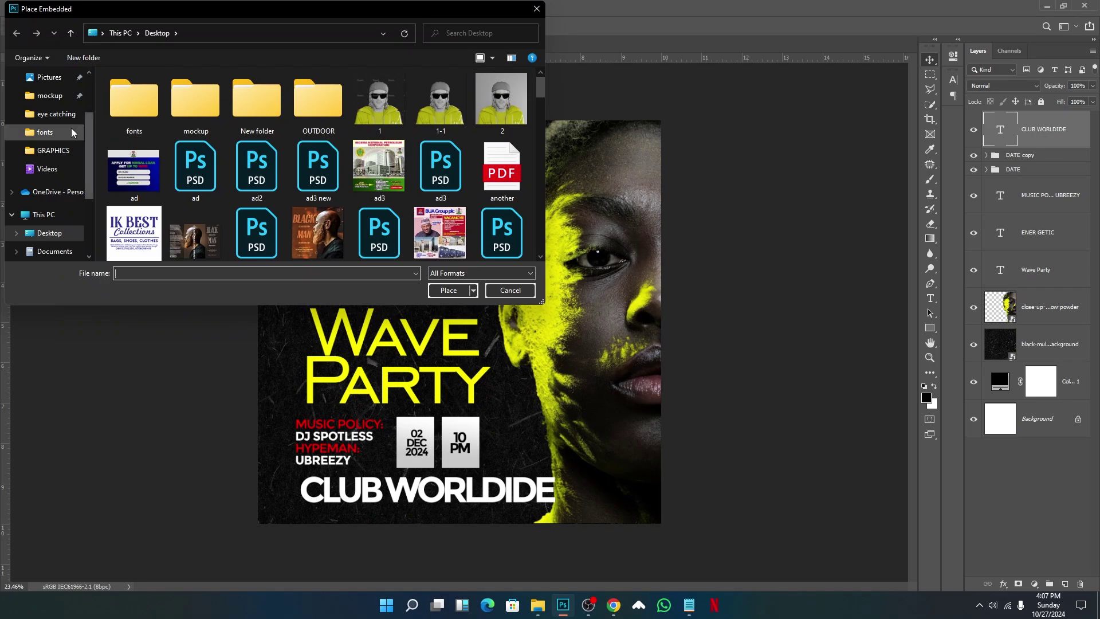
pyautogui.scroll(3, 63, 126)
pyautogui.click(54, 121)
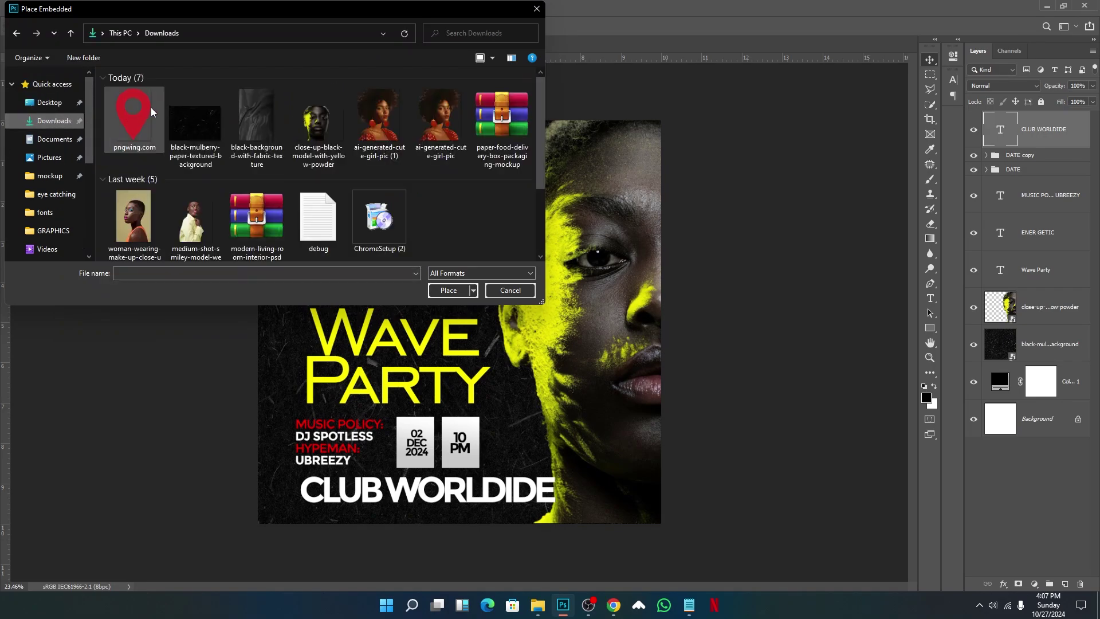
pyautogui.click(152, 112)
pyautogui.click(453, 291)
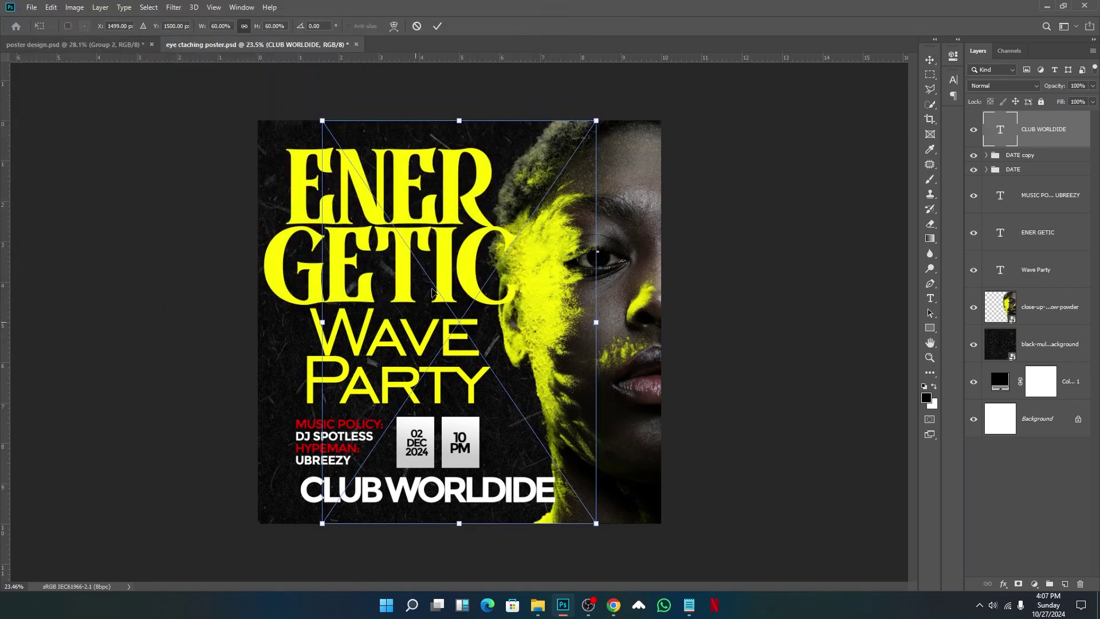
pyautogui.moveTo(459, 121)
pyautogui.mouseDown()
pyautogui.moveTo(395, 330)
pyautogui.moveTo(415, 431)
pyautogui.moveTo(411, 505)
pyautogui.moveTo(241, 487)
pyautogui.moveTo(242, 461)
pyautogui.moveTo(240, 489)
pyautogui.mouseUp()
pyautogui.press('Return')
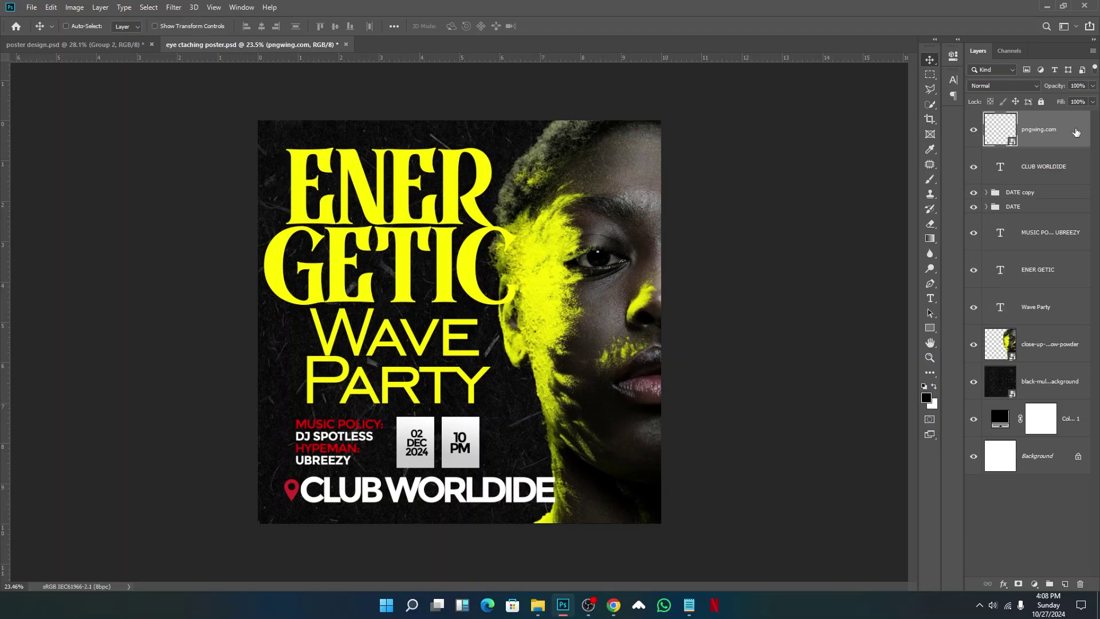
# - Give the pin layer a red Color Overlay layer style
pyautogui.doubleClick(1065, 140)
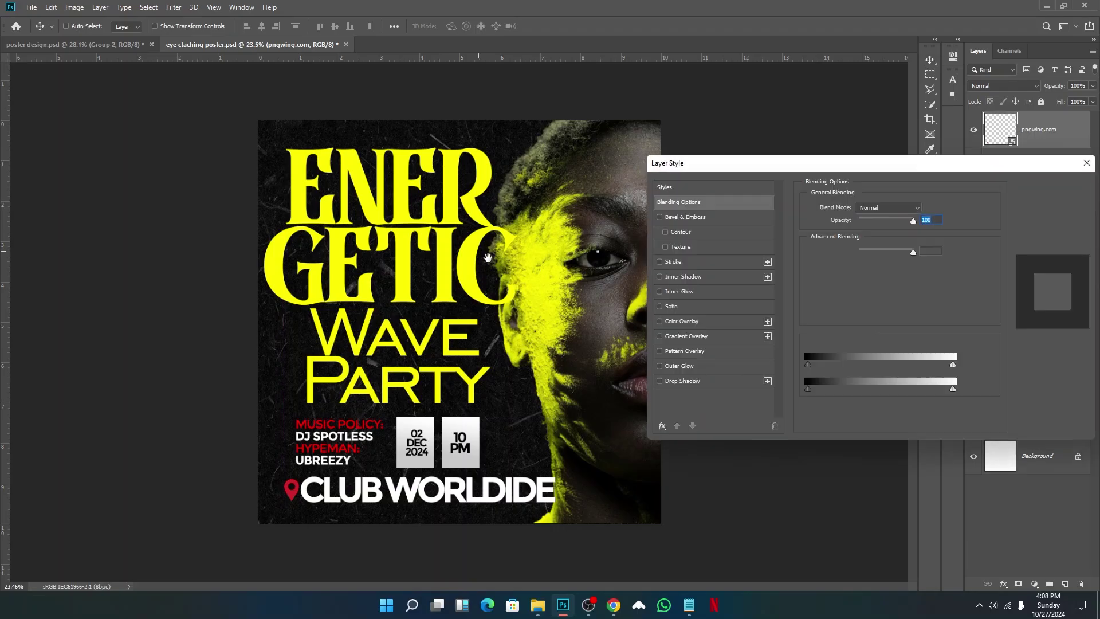
pyautogui.click(684, 322)
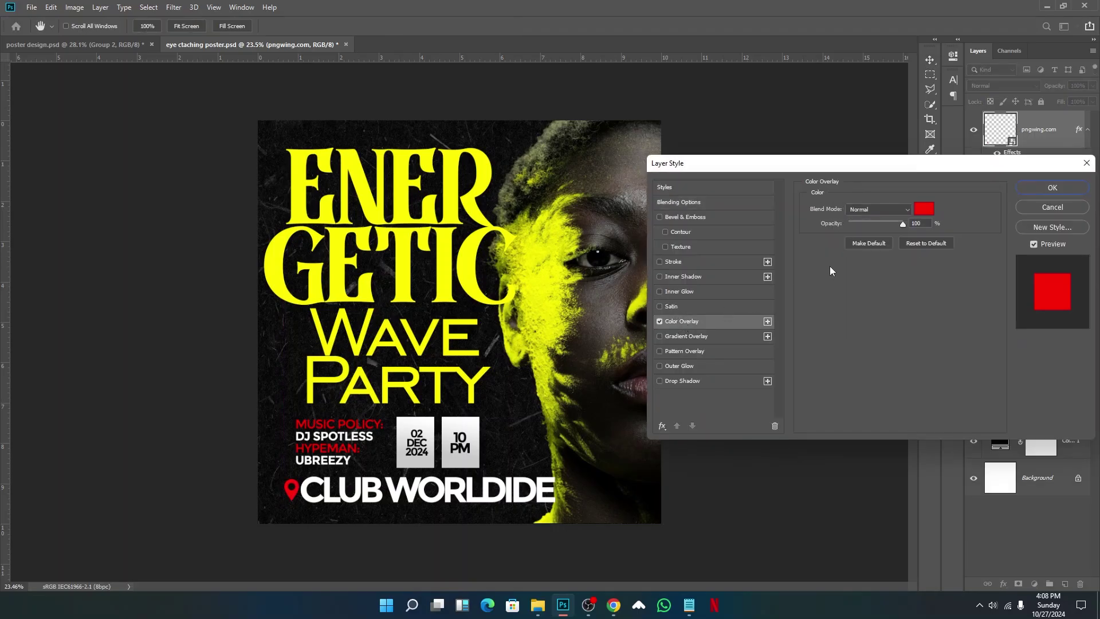
pyautogui.click(921, 209)
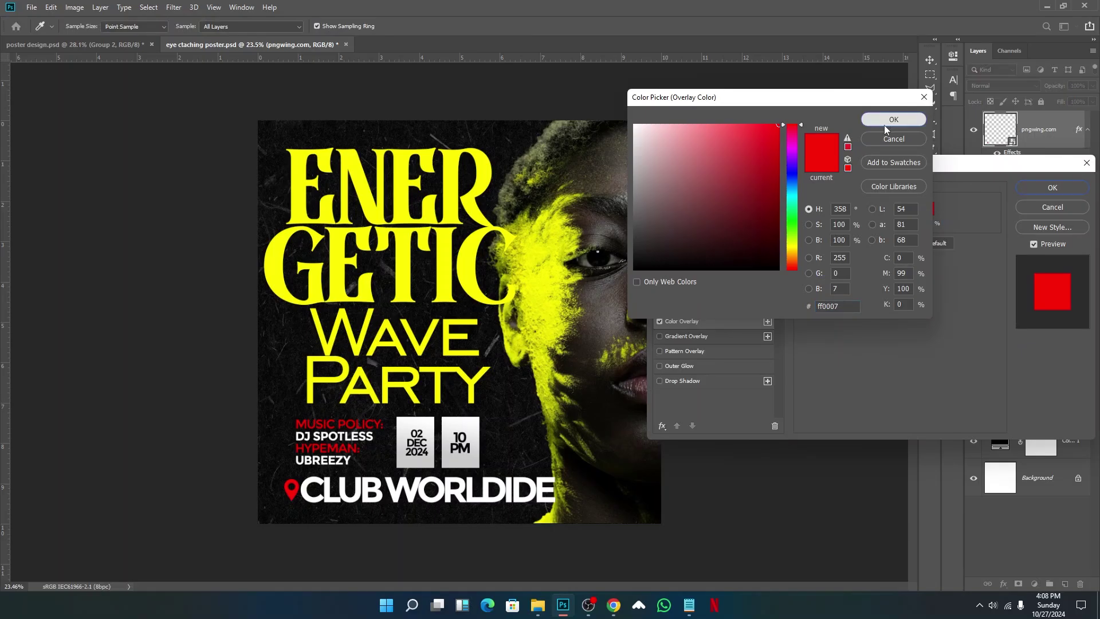
pyautogui.click(891, 120)
pyautogui.click(1037, 185)
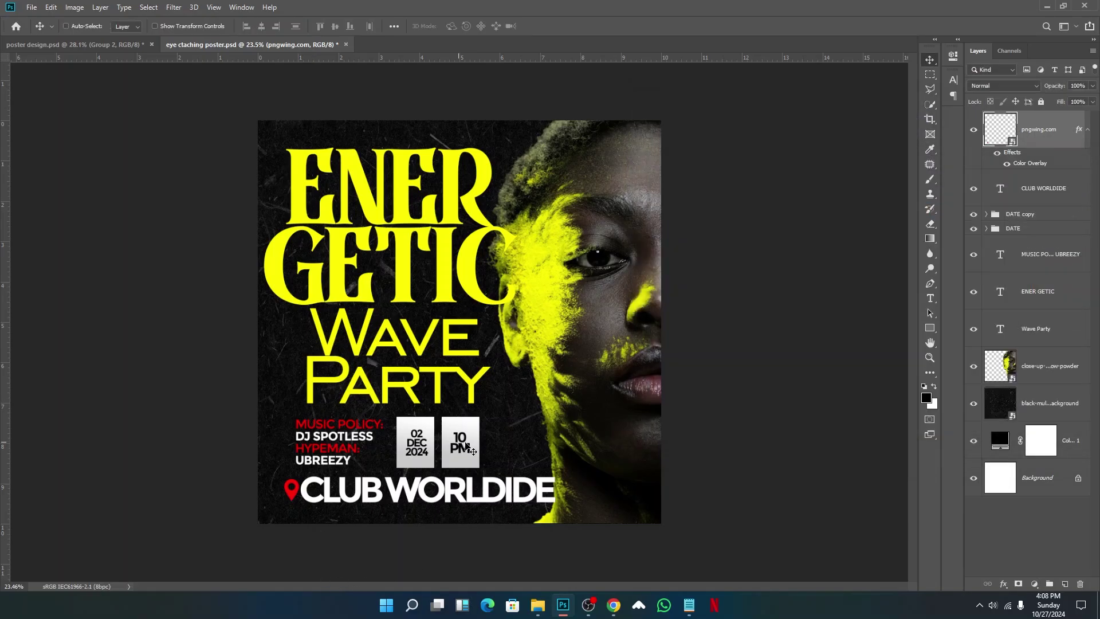
pyautogui.hotkey('ctrl', '+')
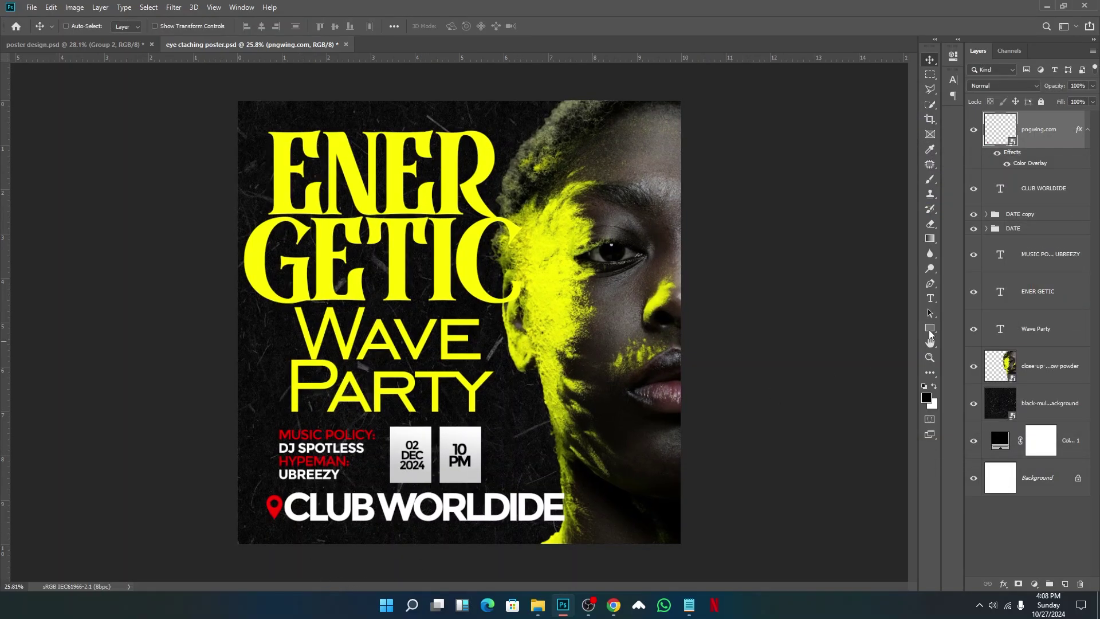
# - Group the pngwing.com pin with CLUB WORLDIDE and scale the group to about 96%
pyautogui.keyDown('ctrl'); pyautogui.click(1063, 185); pyautogui.keyUp('ctrl')
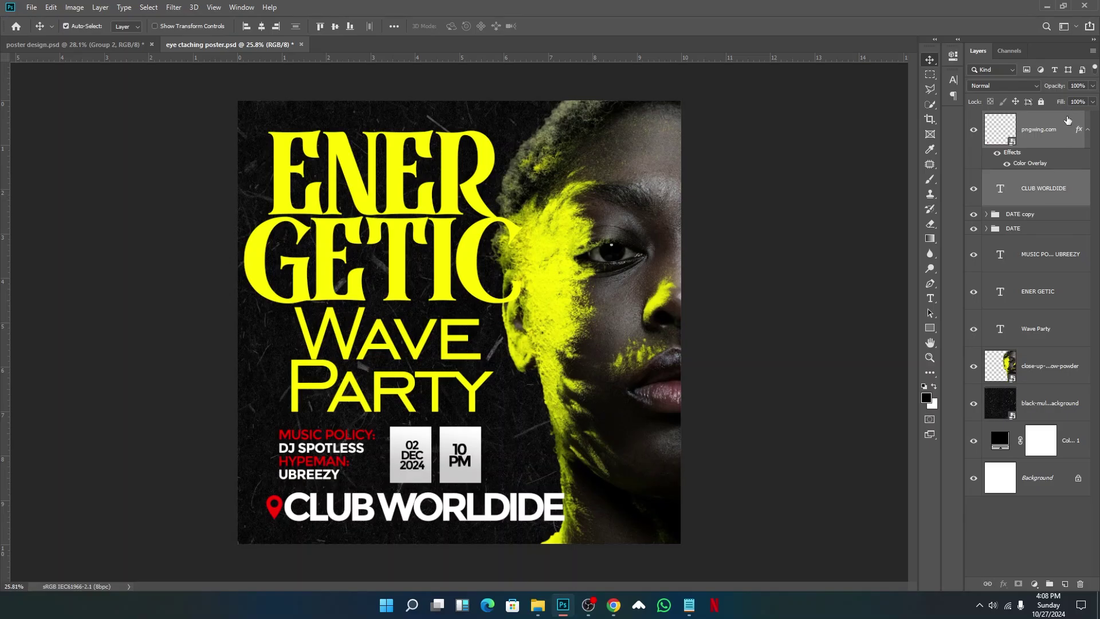
pyautogui.click(1089, 132)
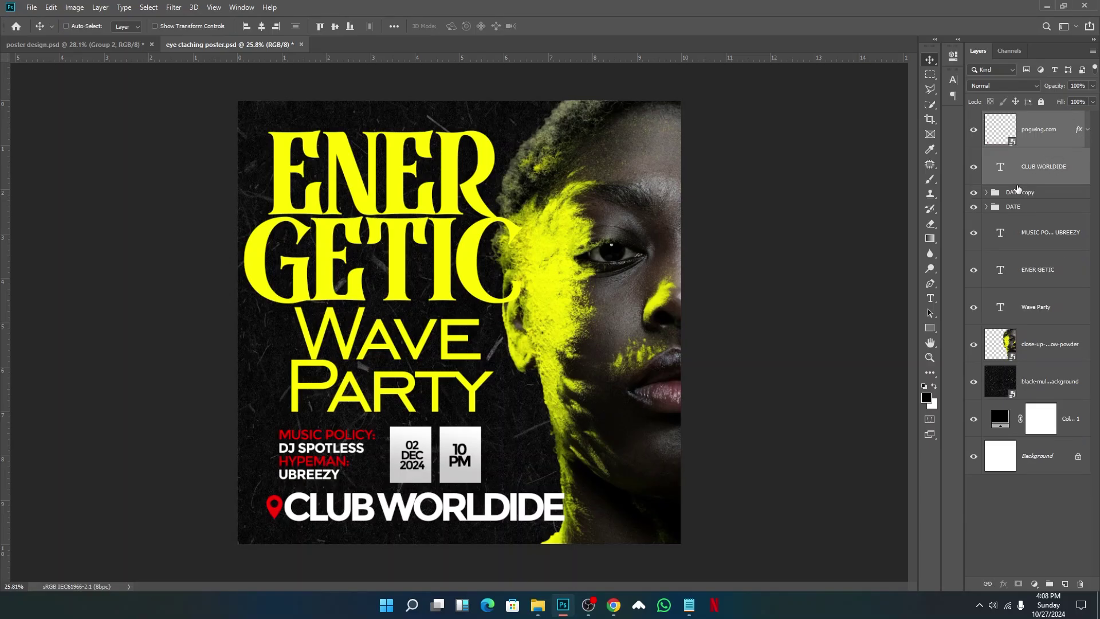
pyautogui.hotkey('ctrl', 'g')
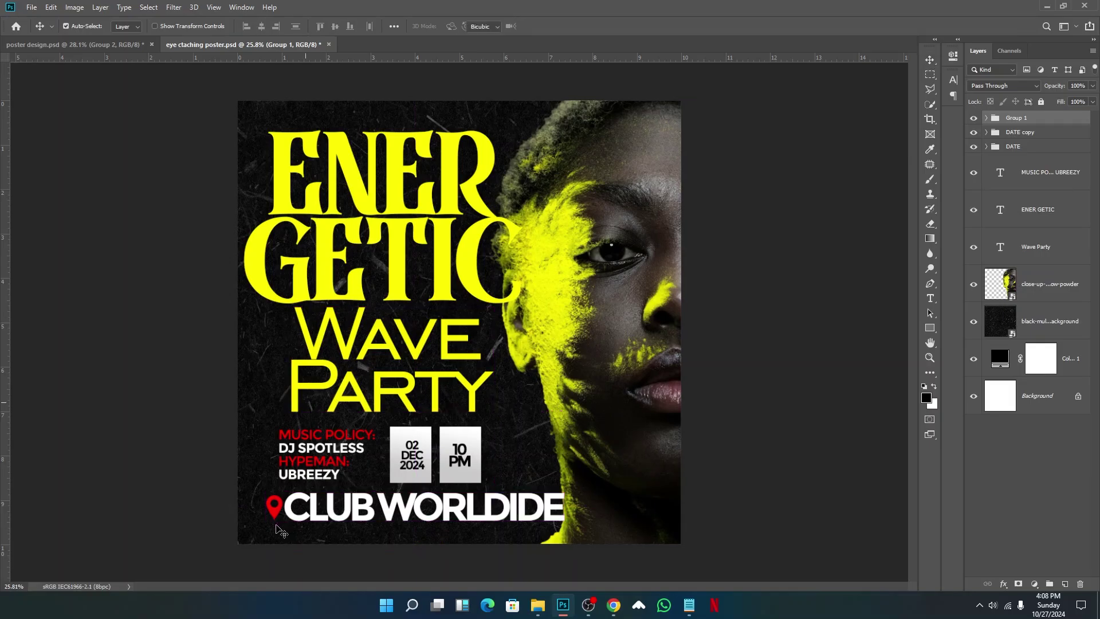
pyautogui.hotkey('ctrl', 't')
pyautogui.moveTo(266, 510); pyautogui.dragTo(279, 510)
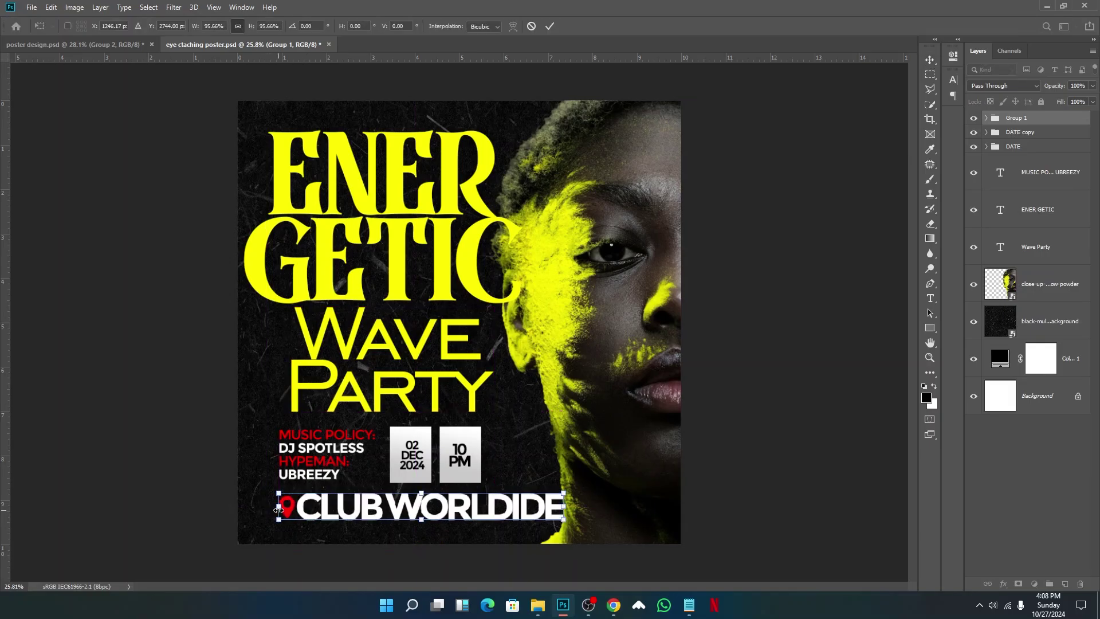
pyautogui.press('Return')
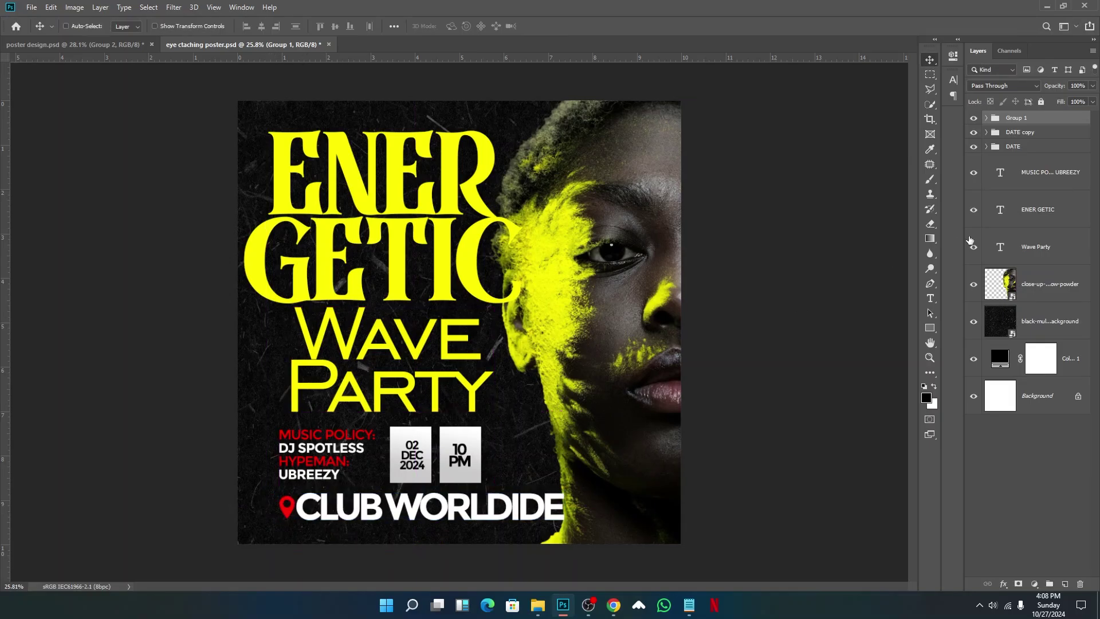
pyautogui.click(930, 328)
# - Draw an 89 × 89 px Ellipse 1 left of the pin and fill it red
pyautogui.rightClick(928, 329)
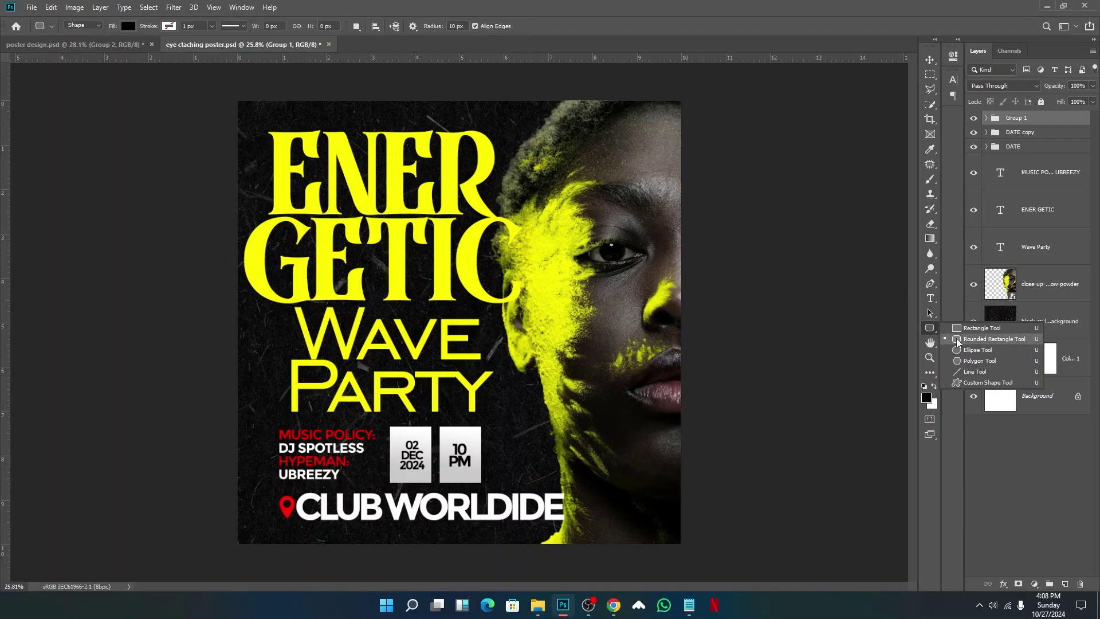
pyautogui.click(968, 348)
pyautogui.scroll(3, 298, 504)
pyautogui.scroll(2, 274, 525)
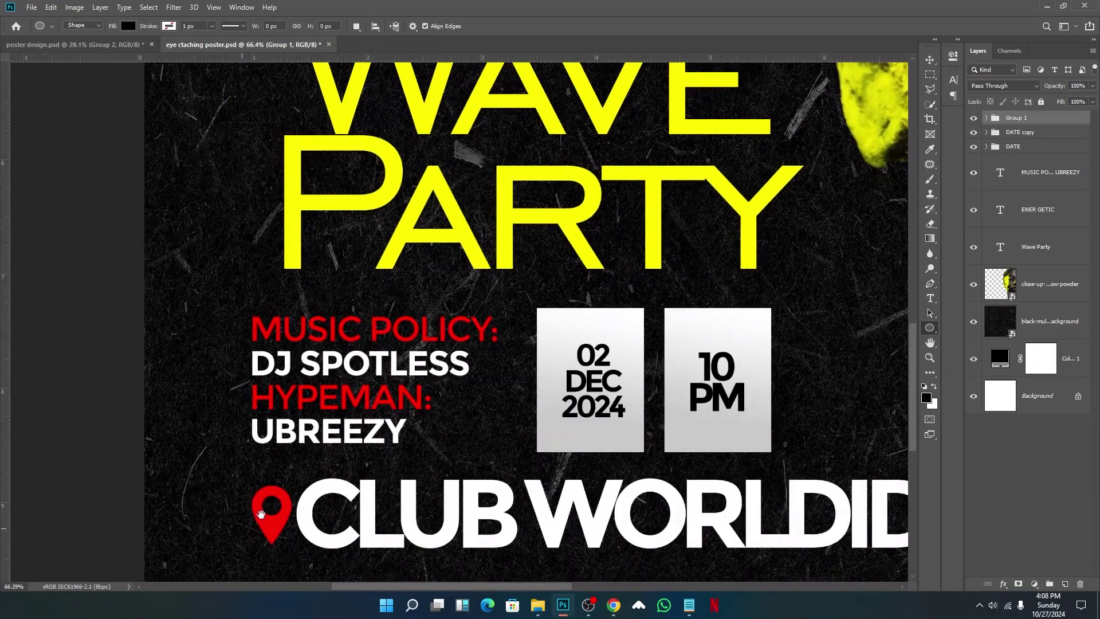
pyautogui.moveTo(258, 483); pyautogui.dragTo(292, 515)
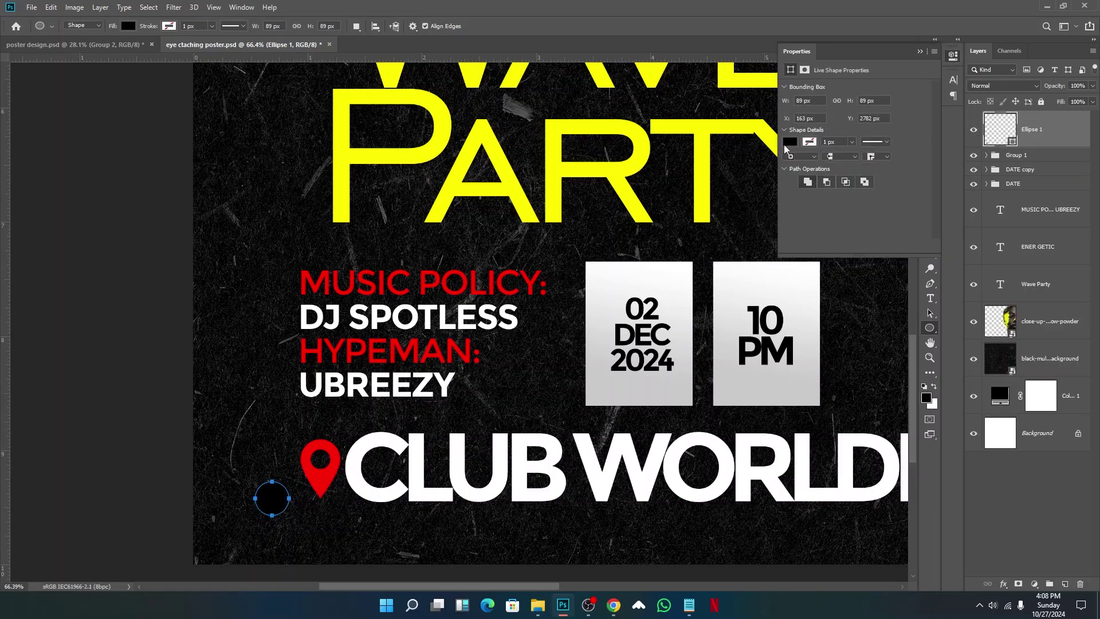
pyautogui.click(789, 142)
pyautogui.click(791, 201)
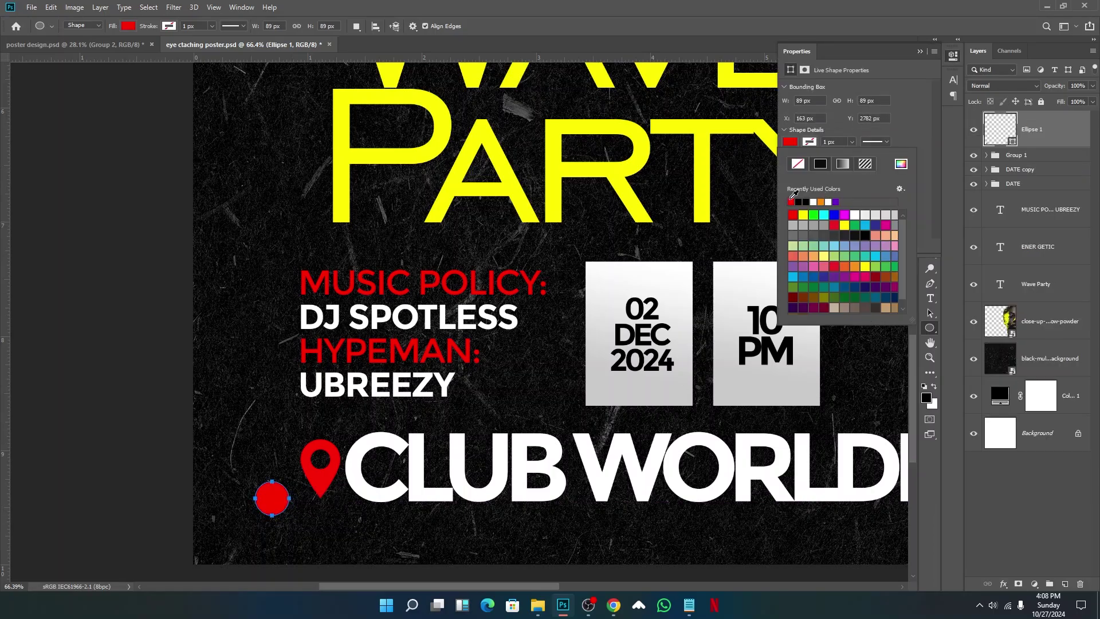
pyautogui.click(920, 51)
pyautogui.click(930, 298)
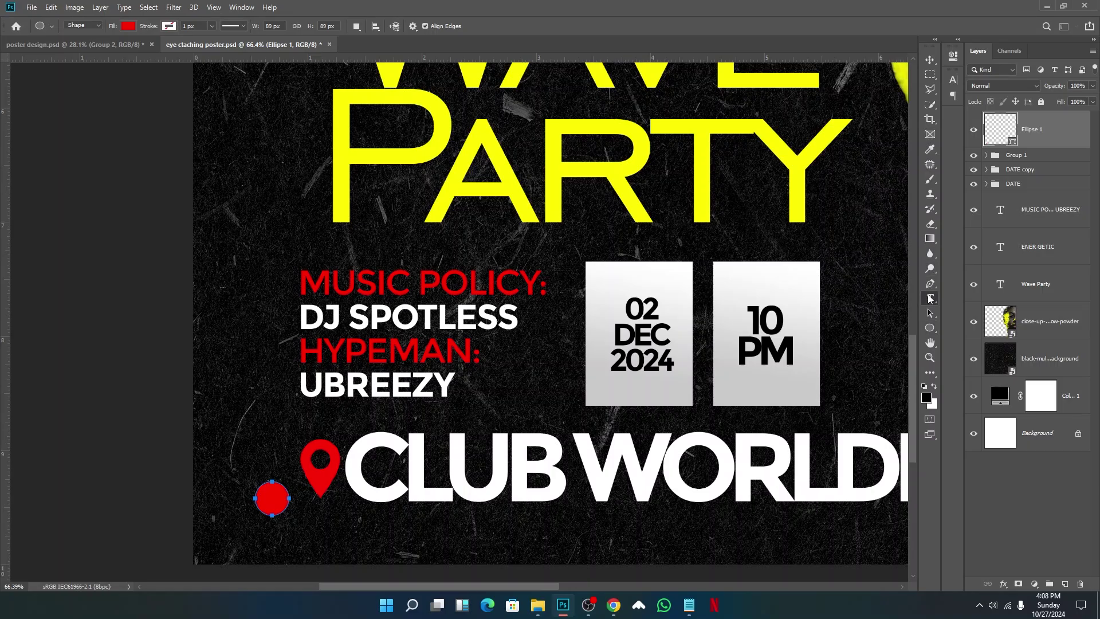
pyautogui.click(506, 282)
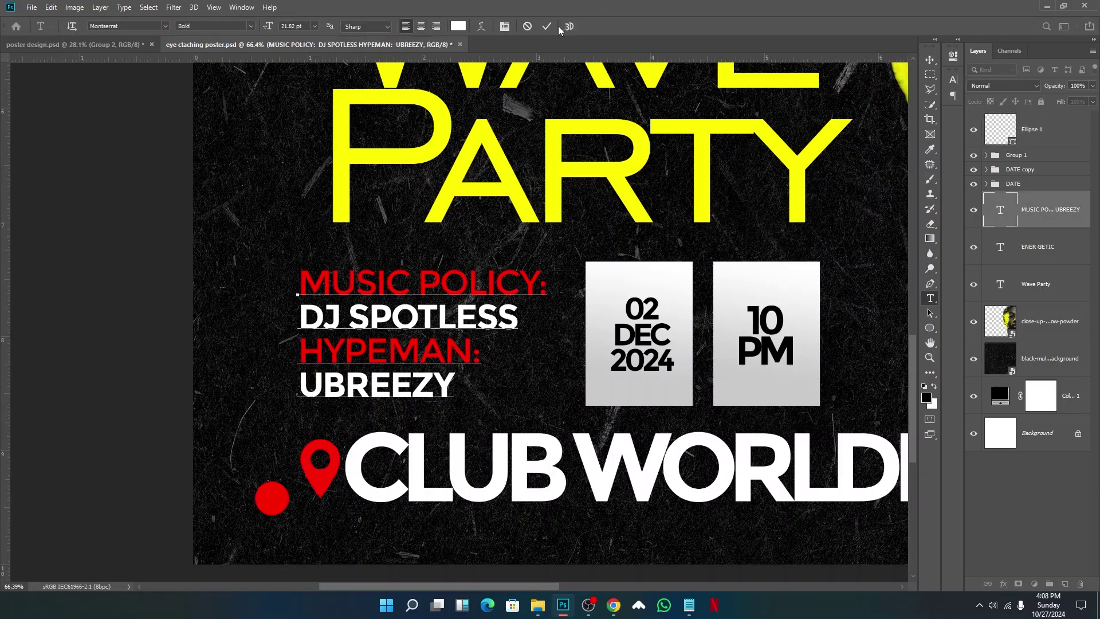
# - Create an '18+' text layer and shrink it to a small size
pyautogui.click(547, 26)
pyautogui.click(227, 451)
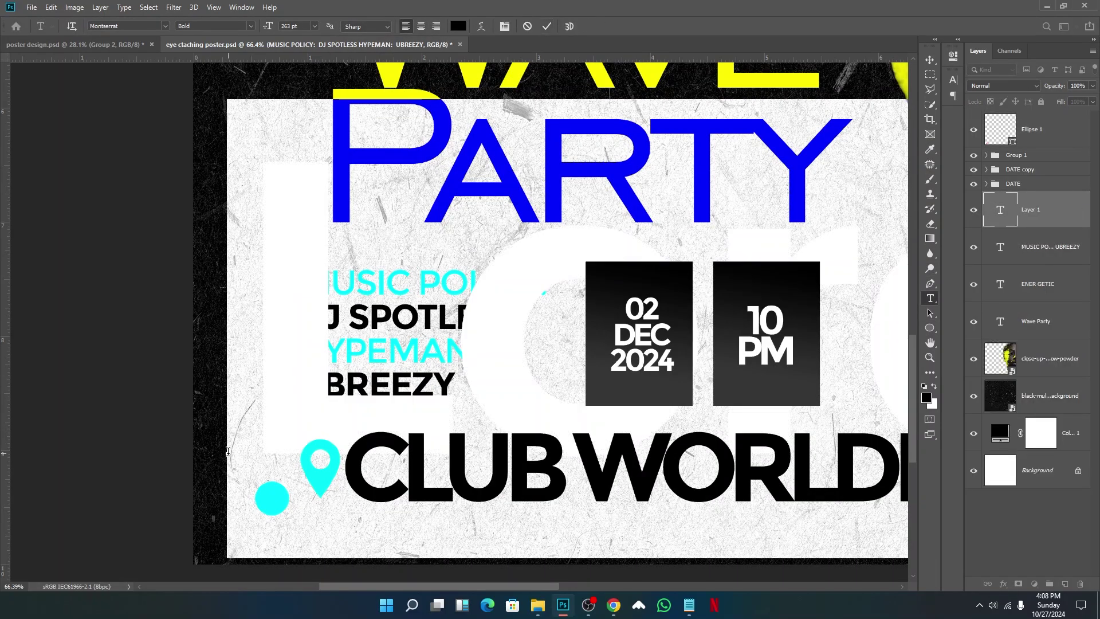
pyautogui.write('18')
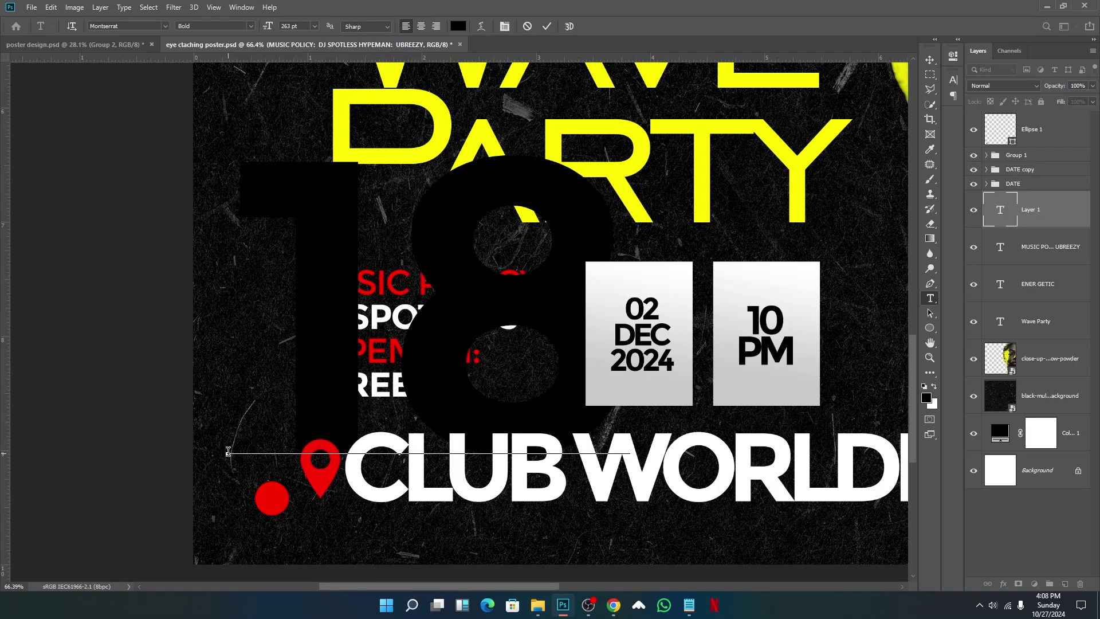
pyautogui.write('+')
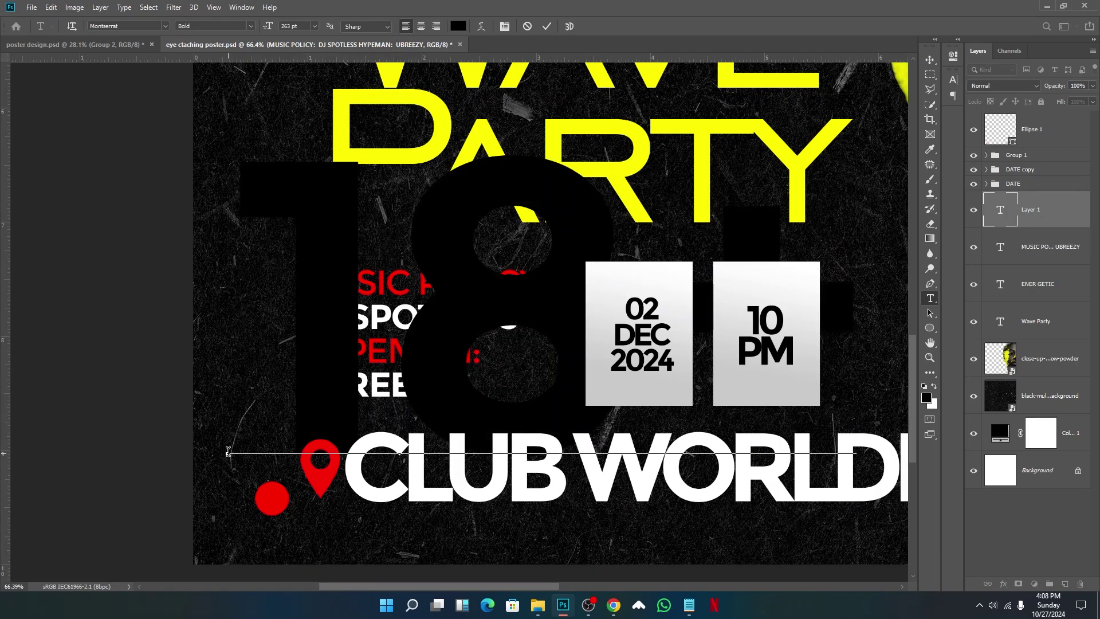
pyautogui.click(547, 28)
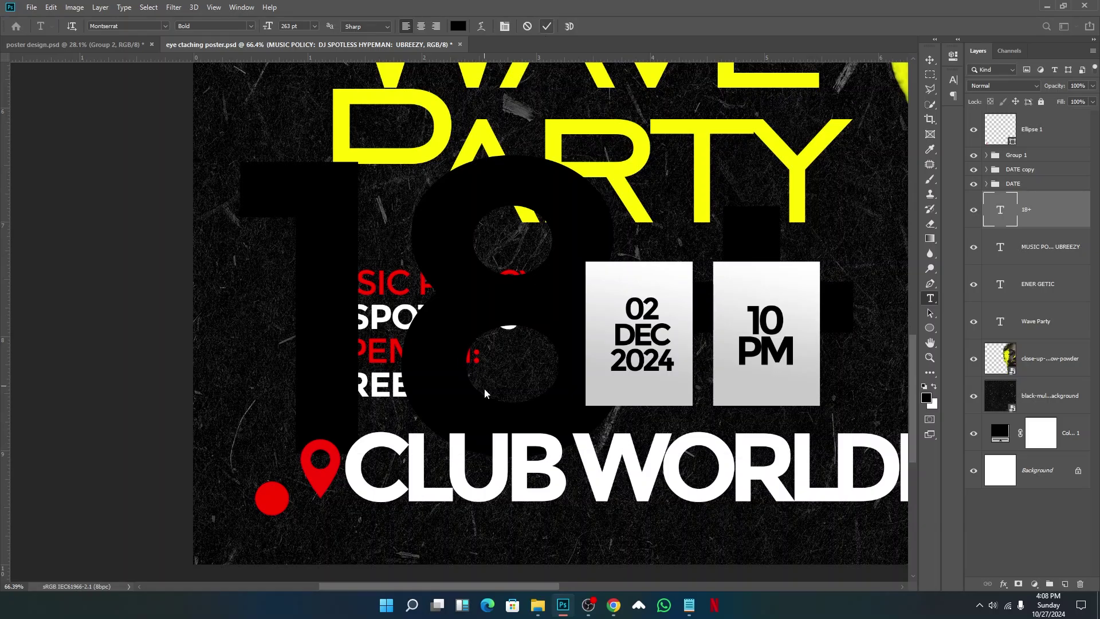
pyautogui.scroll(-3, 493, 399)
pyautogui.hotkey('ctrl', 't')
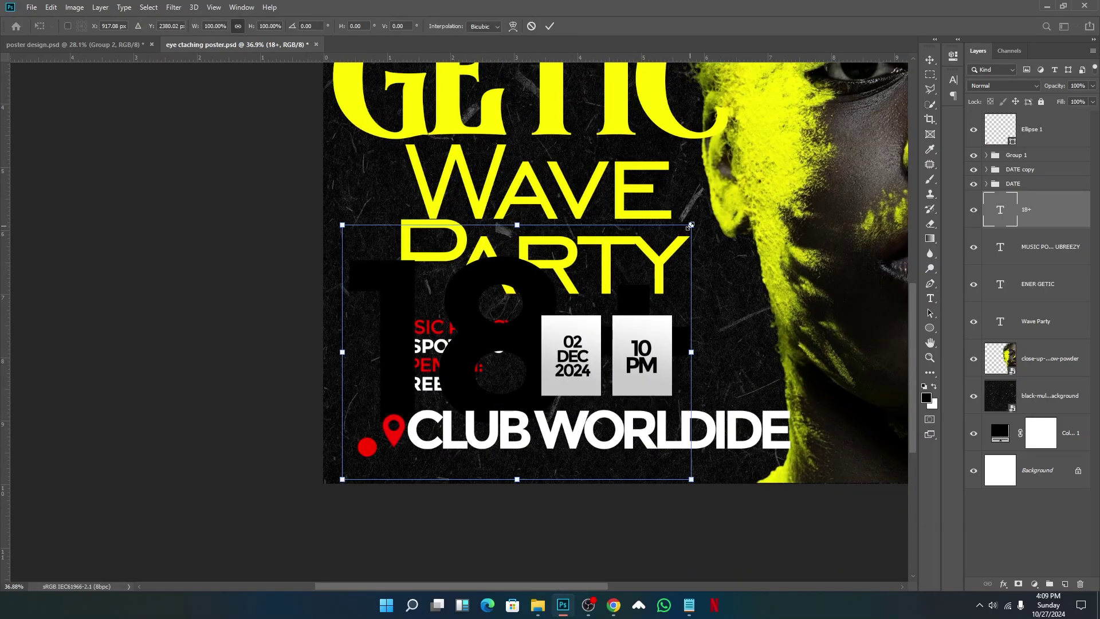
pyautogui.moveTo(691, 225); pyautogui.dragTo(361, 468)
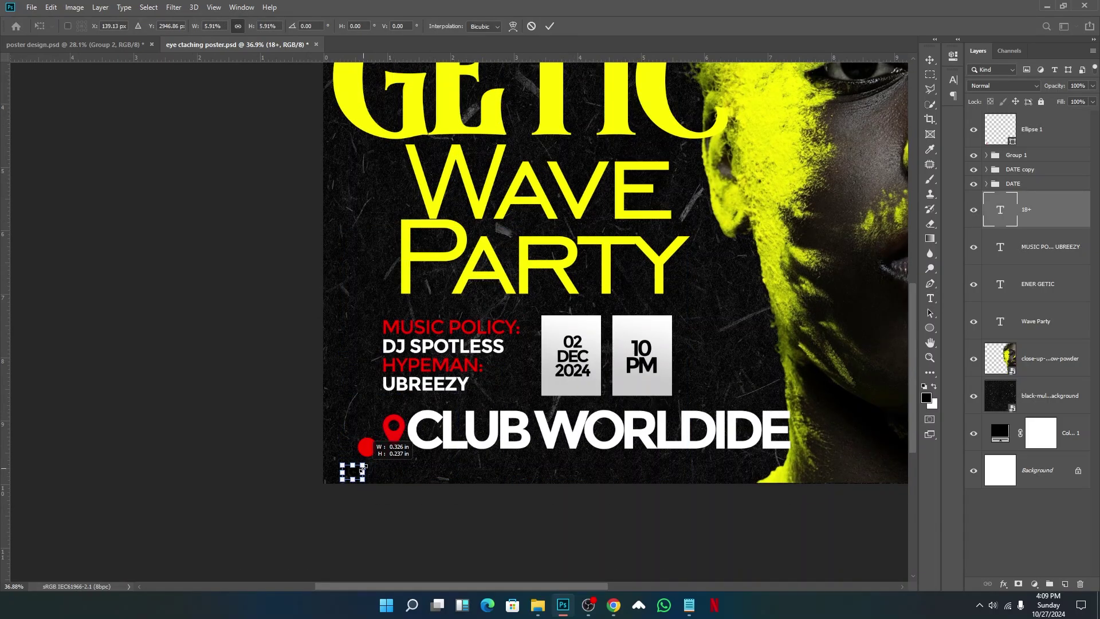
pyautogui.press('Return')
# - Make 18+ white, stack it above the ellipse, and centre it on the red circle
pyautogui.click(461, 25)
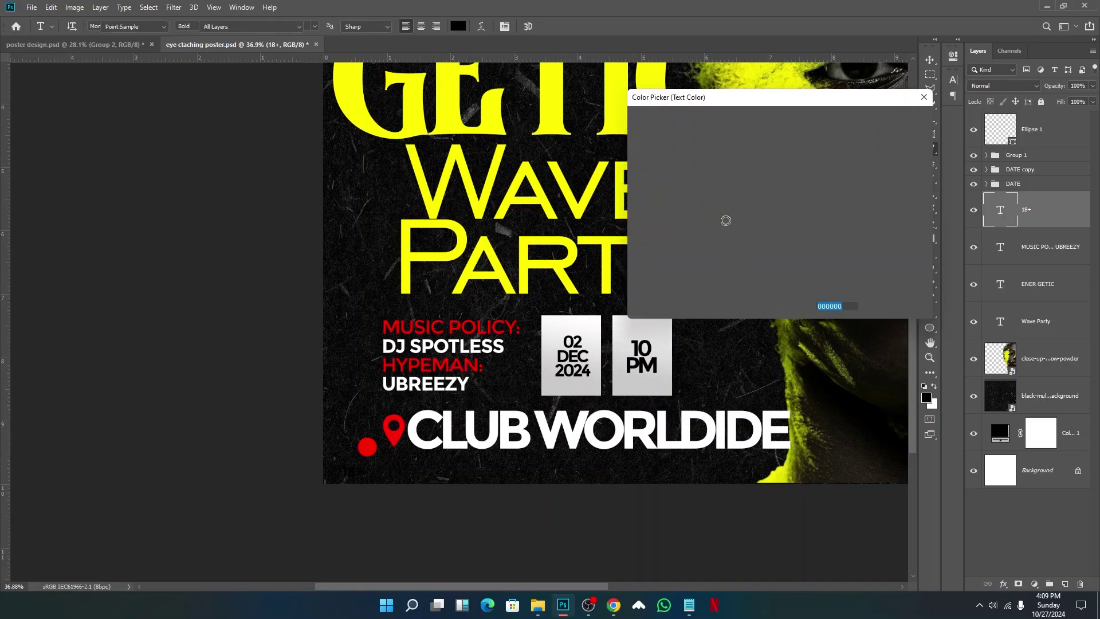
pyautogui.click(641, 129)
pyautogui.click(887, 123)
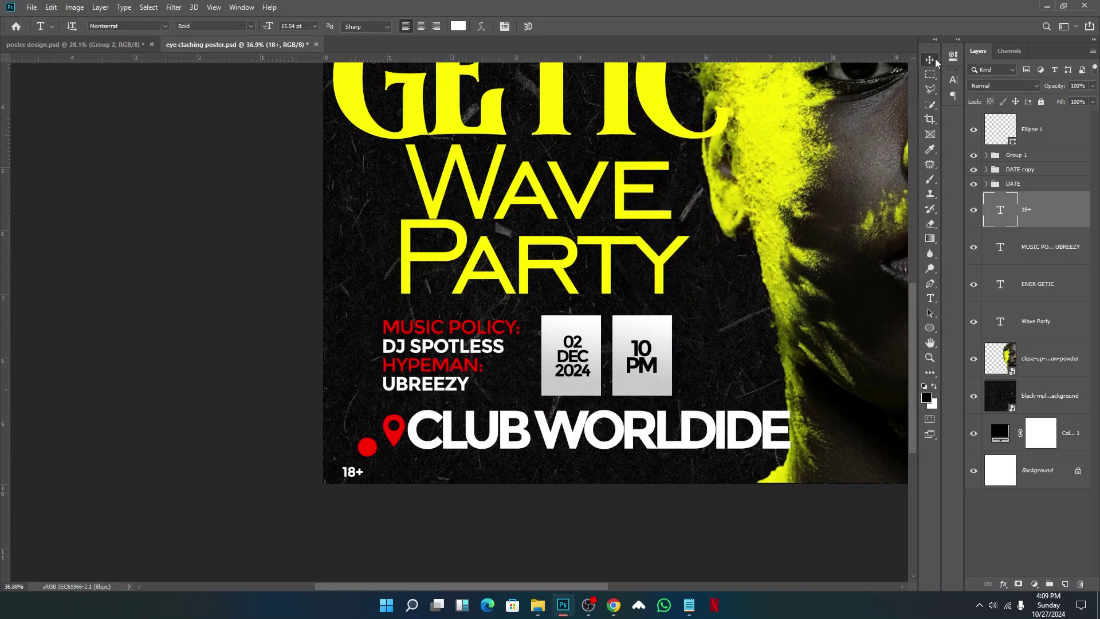
pyautogui.click(930, 59)
pyautogui.moveTo(1049, 211); pyautogui.dragTo(1032, 117)
pyautogui.scroll(5, 352, 503)
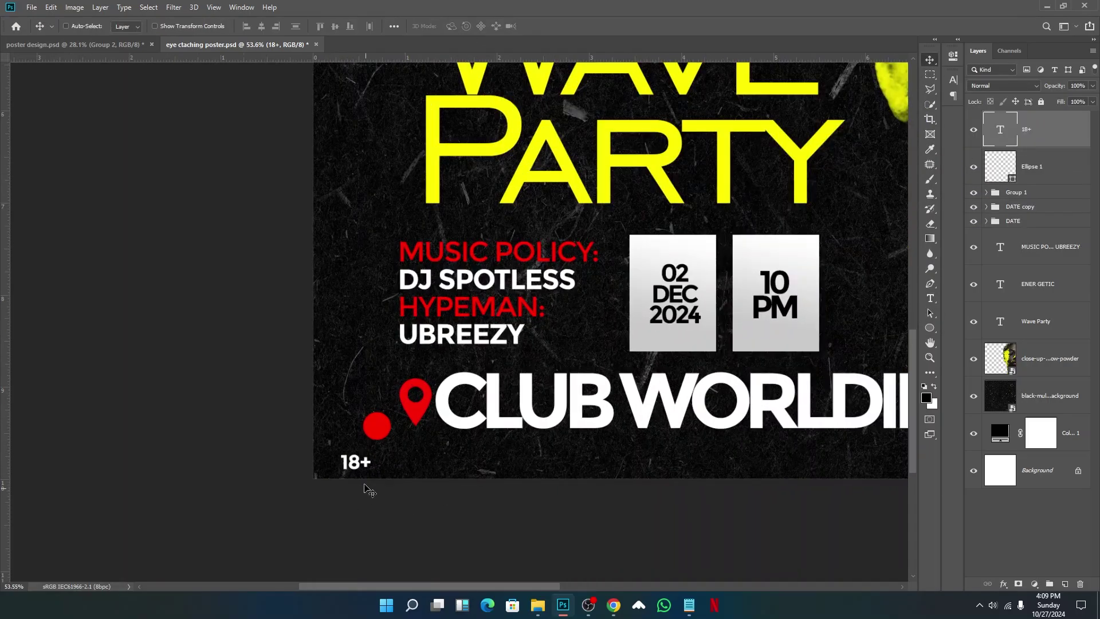
pyautogui.moveTo(365, 458); pyautogui.dragTo(404, 361)
pyautogui.hotkey('ctrl', 't')
pyautogui.press('Return')
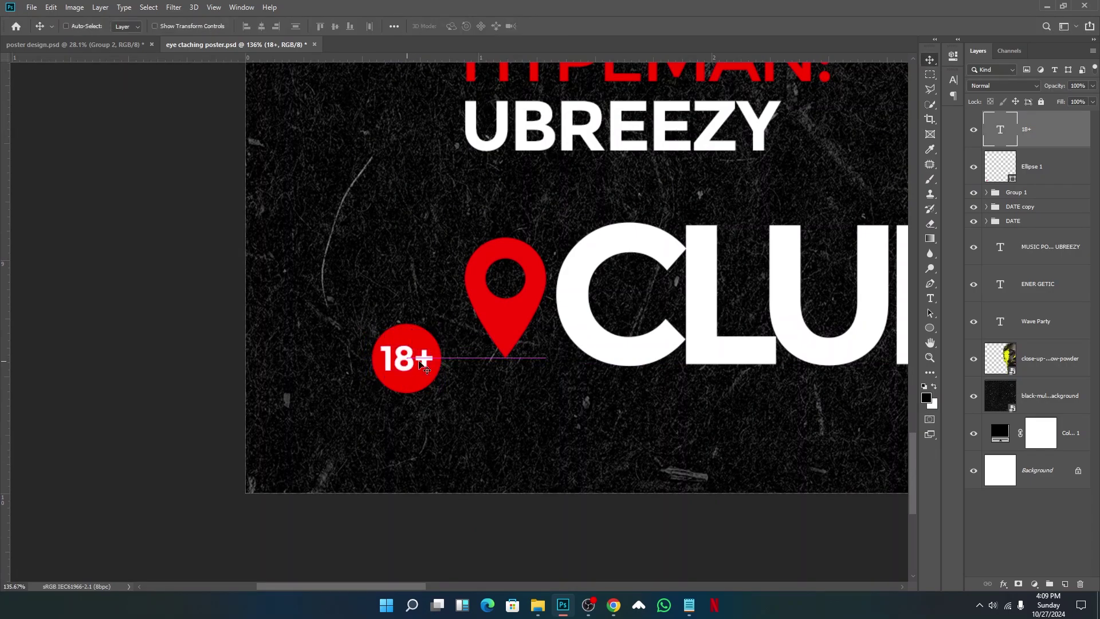
pyautogui.scroll(-5, 405, 361)
# - Add a new text layer reading DRINK RESPONSIBLY on the poster
pyautogui.click(930, 299)
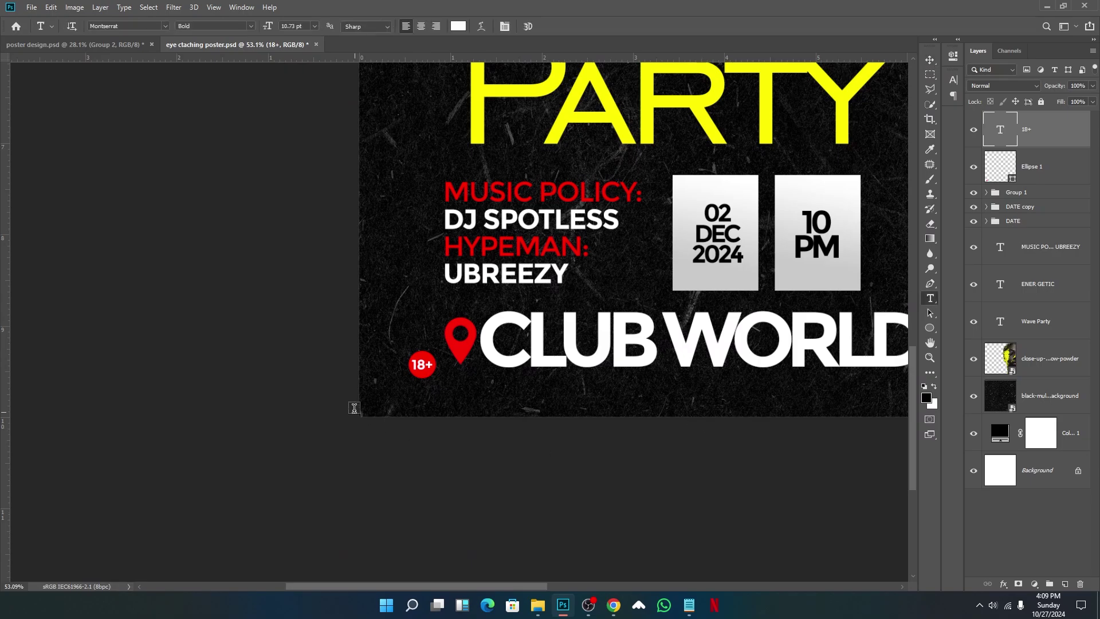
pyautogui.click(383, 381)
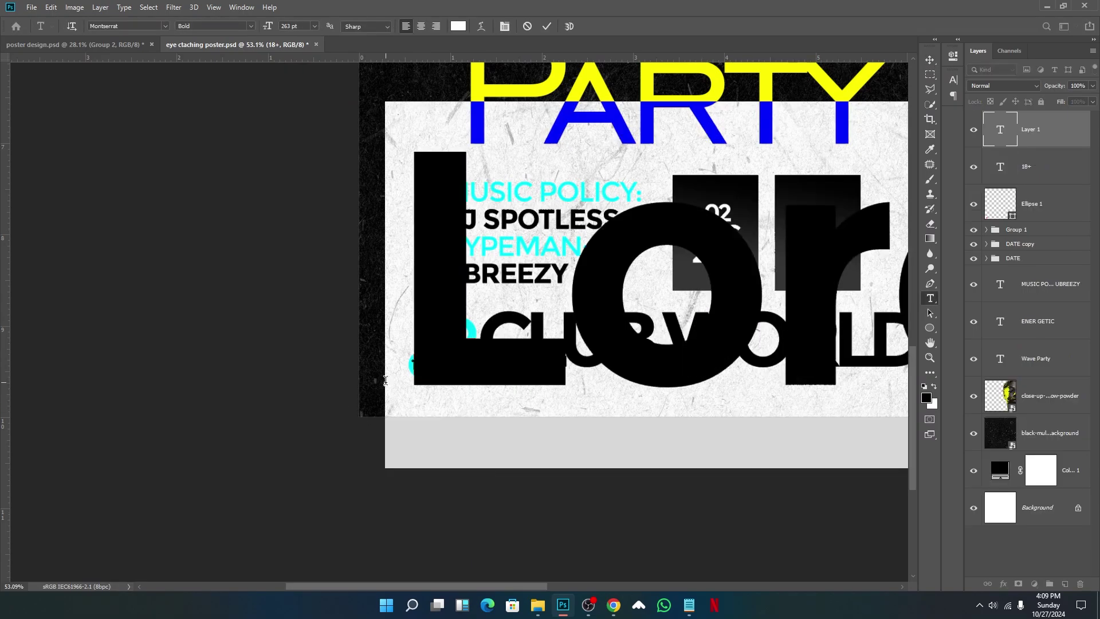
pyautogui.write('DR')
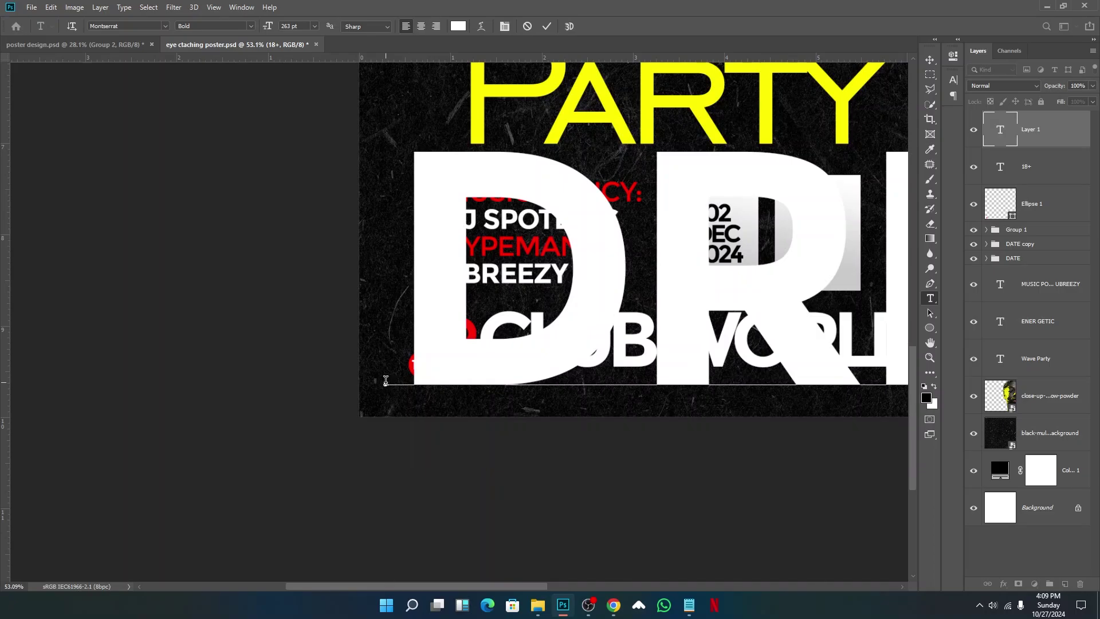
pyautogui.click(547, 26)
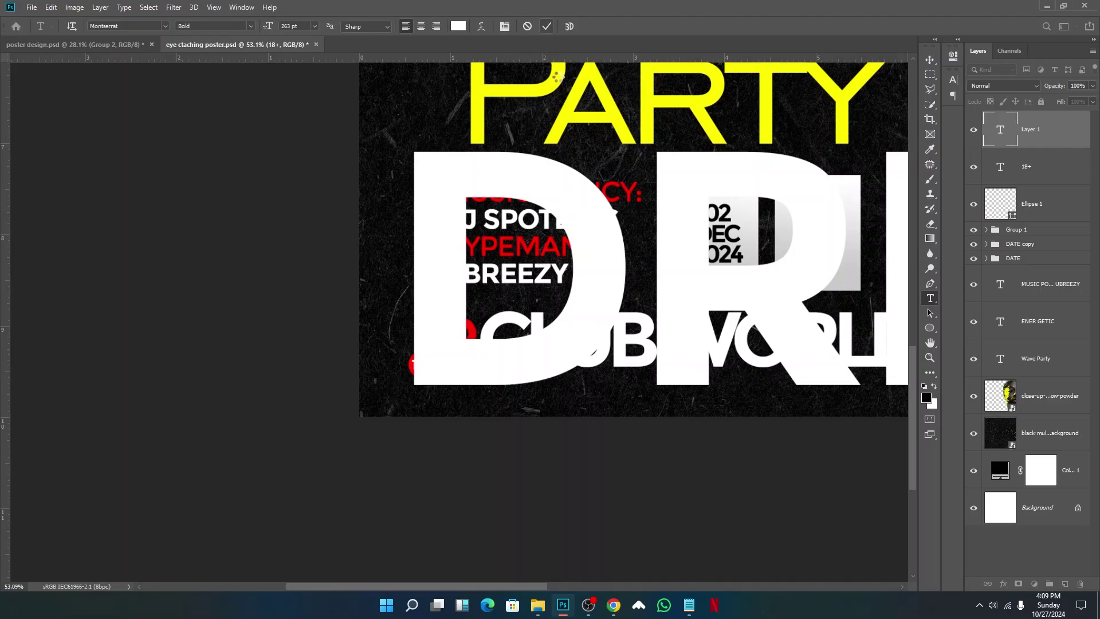
# - Scale the DRINK RESPONSIBLY text down to a small size
pyautogui.hotkey('ctrl', 't')
pyautogui.scroll(-5, 407, 291)
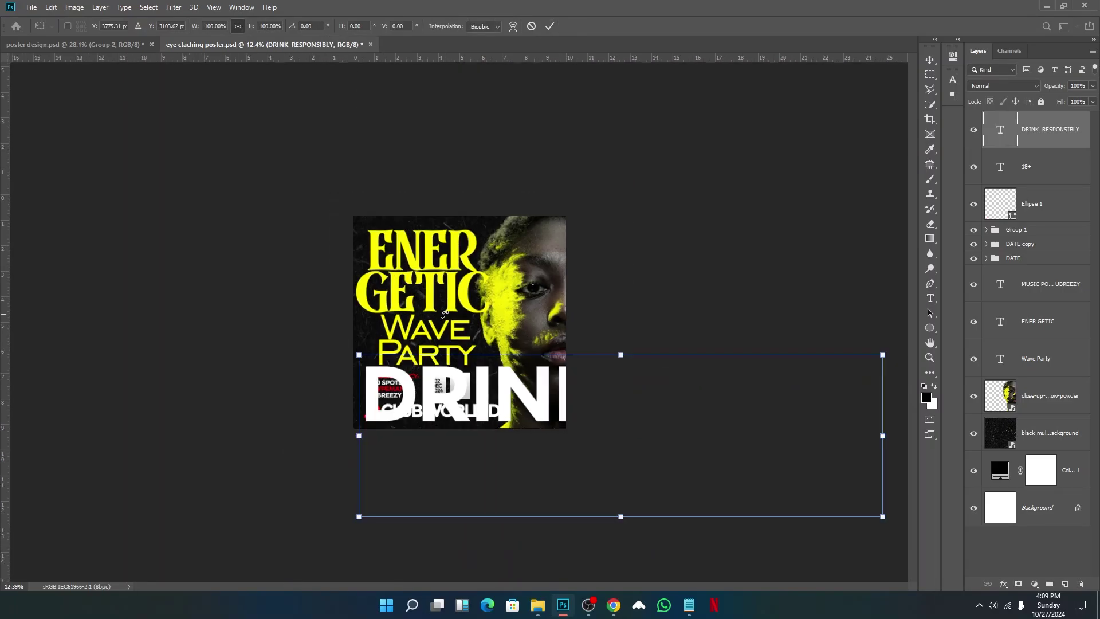
pyautogui.moveTo(883, 516); pyautogui.dragTo(405, 391)
pyautogui.press('Return')
# - Tighten the line spacing of DRINK RESPONSIBLY in the Character settings
pyautogui.press('t')
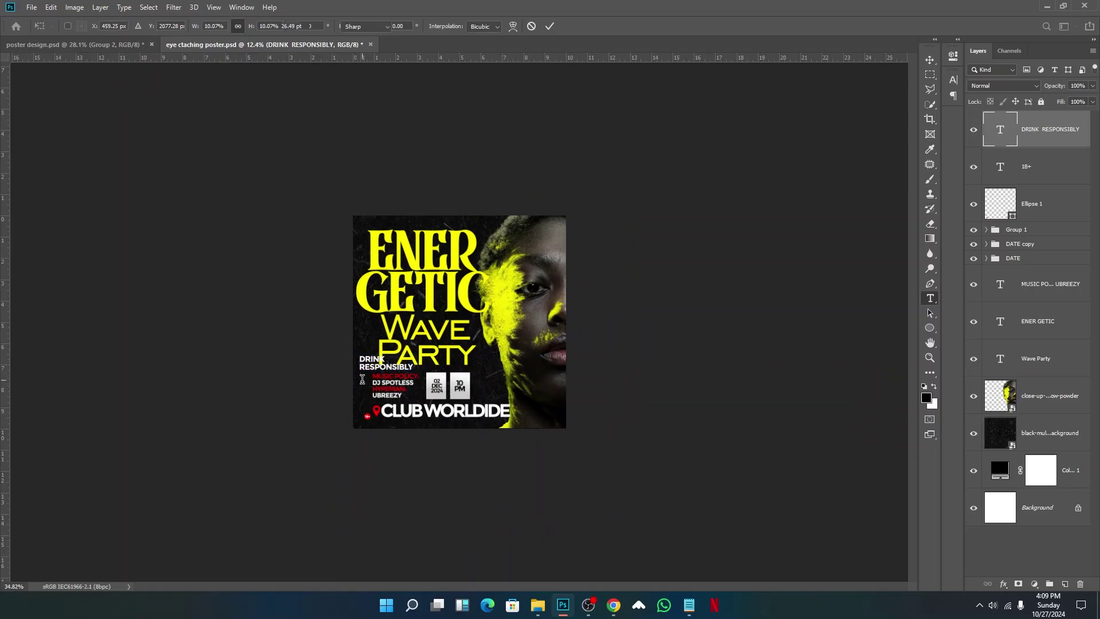
pyautogui.scroll(5, 440, 333)
pyautogui.scroll(-2, 363, 380)
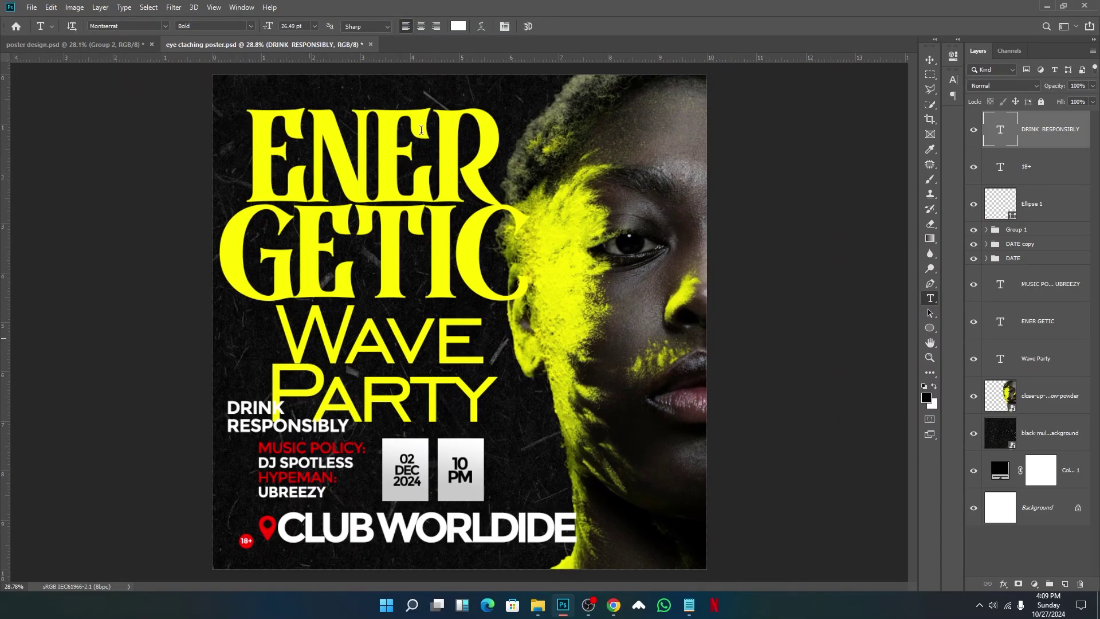
pyautogui.click(504, 27)
pyautogui.moveTo(890, 111); pyautogui.dragTo(892, 111)
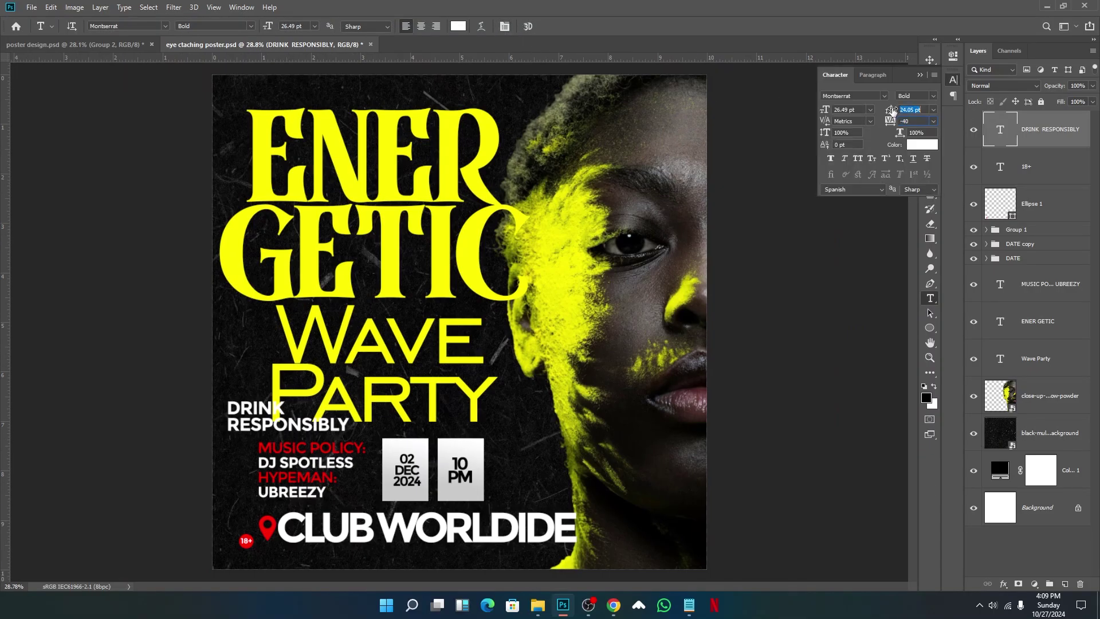
pyautogui.press('Tab')
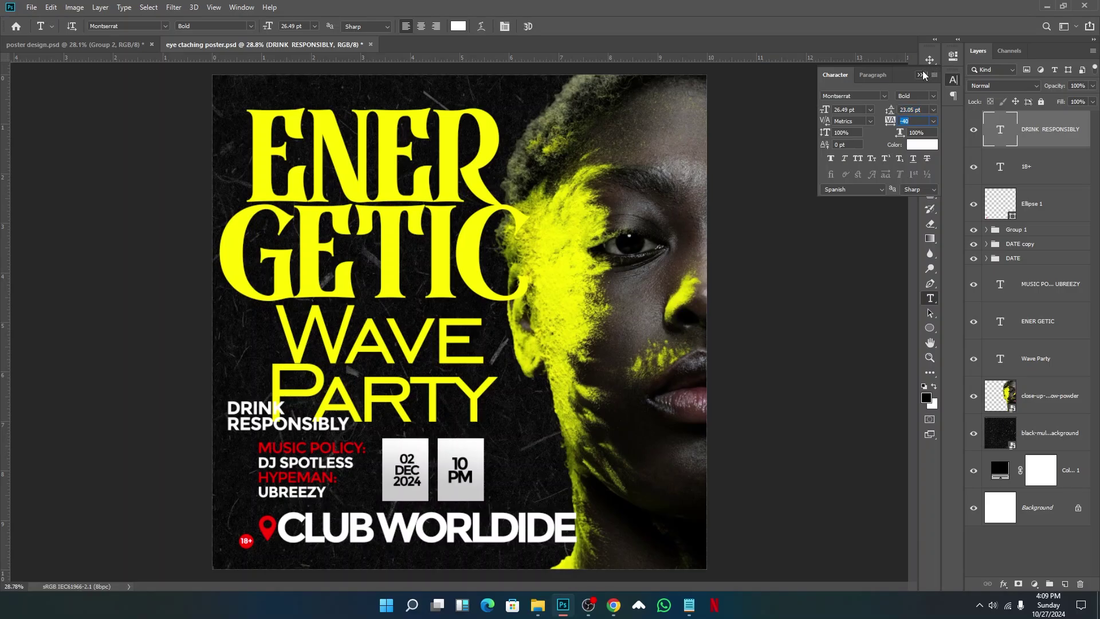
pyautogui.click(923, 75)
# - Rotate the text -90°, shrink it, place it beside the 18+ badge, and select the badge layers
pyautogui.hotkey('ctrl', 't')
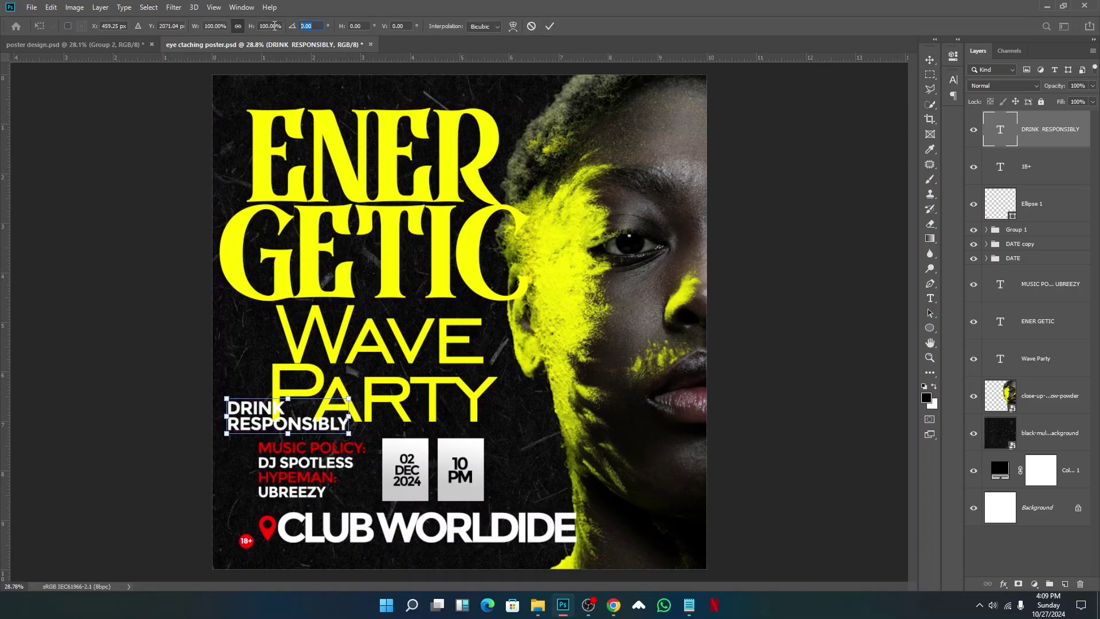
pyautogui.write('-90')
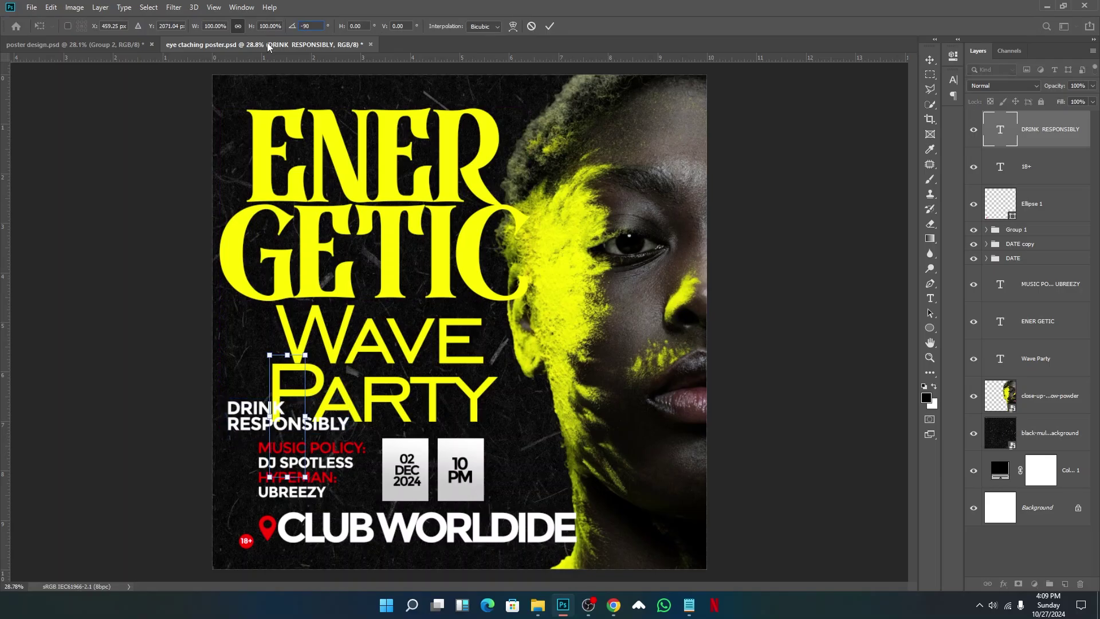
pyautogui.moveTo(293, 355); pyautogui.dragTo(287, 431)
pyautogui.press('Return')
pyautogui.moveTo(295, 468); pyautogui.dragTo(252, 524)
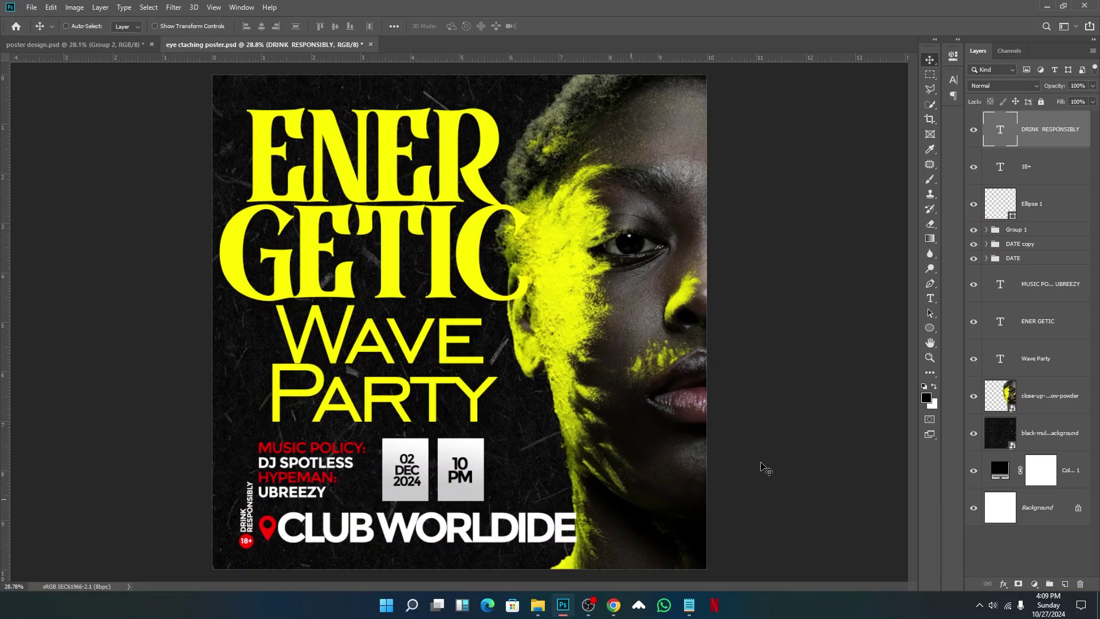
pyautogui.keyDown('shift'); pyautogui.click(1066, 209); pyautogui.keyUp('shift')
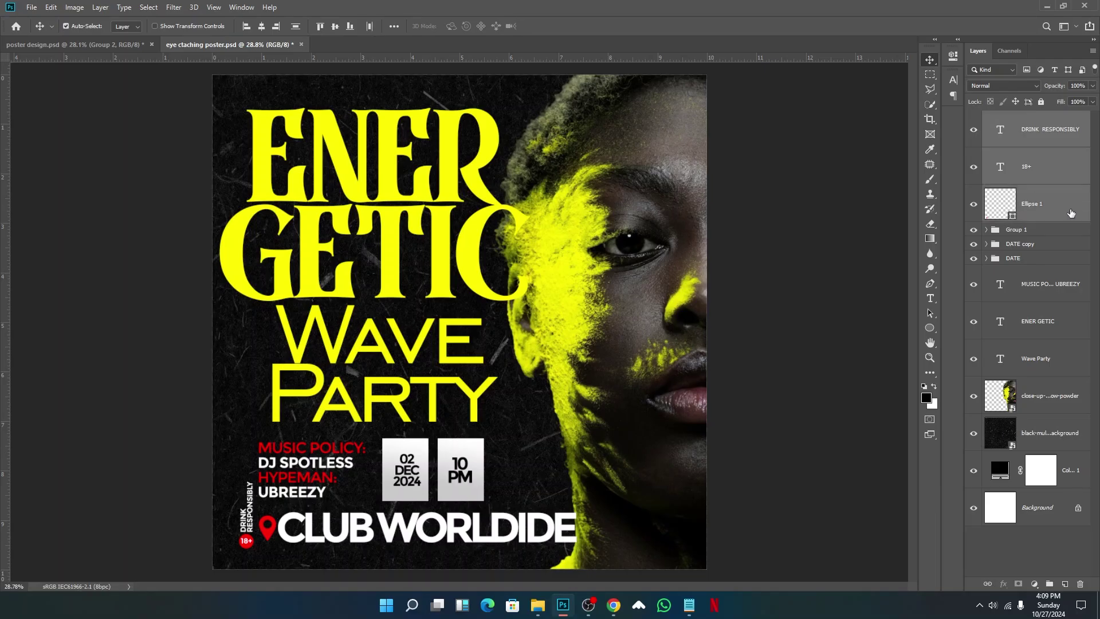
# - Group DRINK RESPONSIBLY, 18+ and the badge circle, nudging the group slightly
pyautogui.hotkey('ctrl', 'g')
pyautogui.scroll(1, 284, 533)
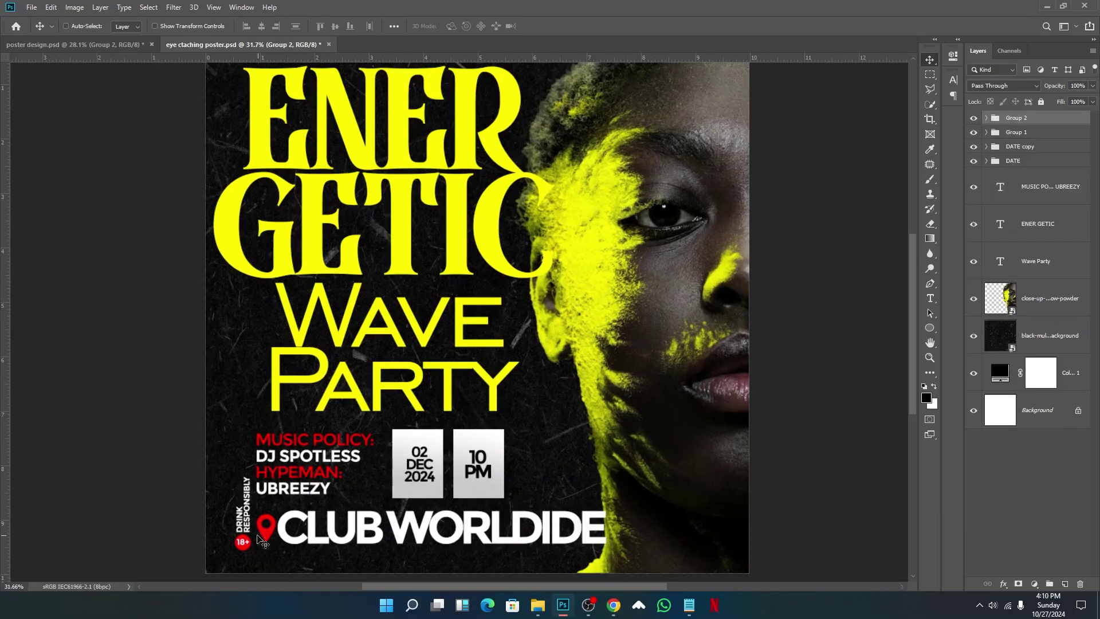
pyautogui.moveTo(248, 538); pyautogui.dragTo(248, 536)
pyautogui.scroll(-4, 344, 490)
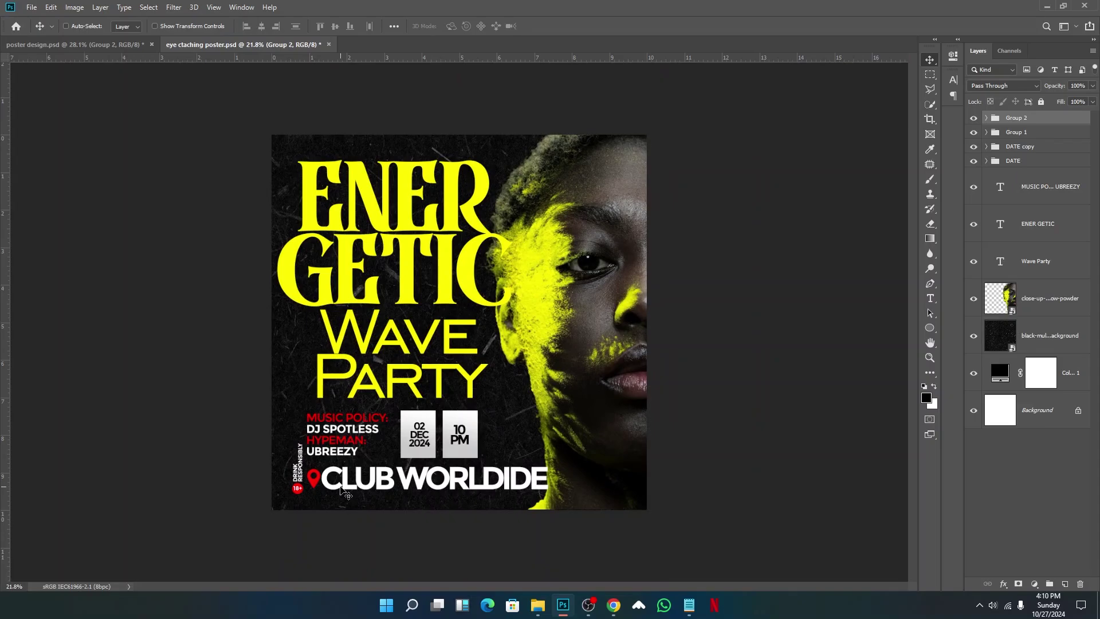
pyautogui.scroll(1, 378, 467)
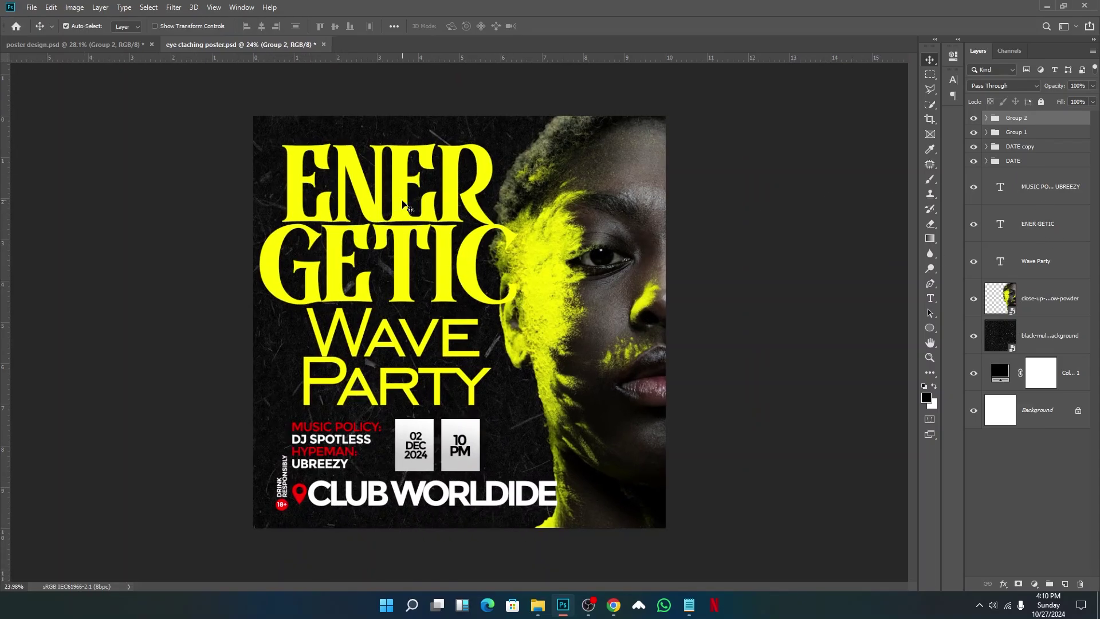
# - Scale the ENER GETIC title down to about 96.5%
pyautogui.click(1034, 242)
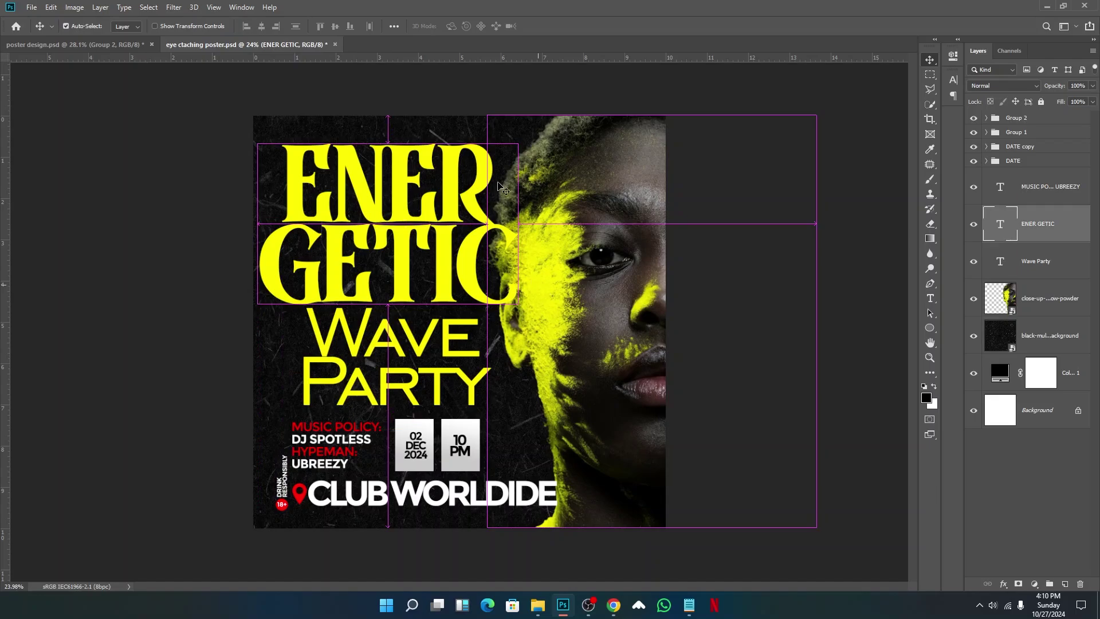
pyautogui.hotkey('ctrl', 't')
pyautogui.moveTo(387, 130); pyautogui.dragTo(384, 151)
pyautogui.press('Return')
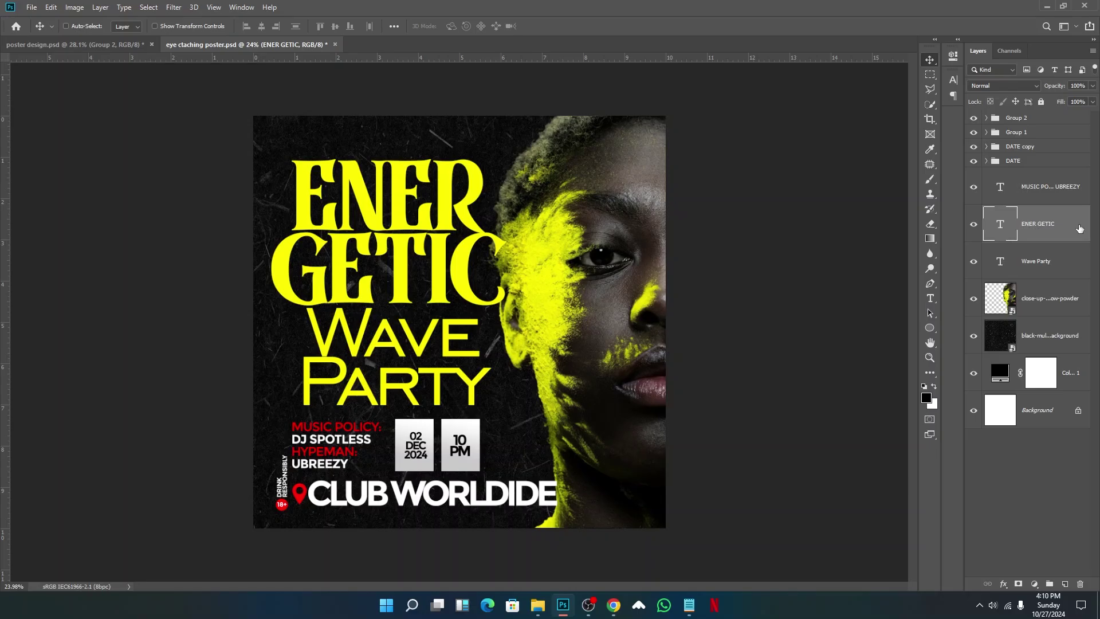
# - Give ENER GETIC a Bevel & Emboss layer style with a gloss contour
pyautogui.doubleClick(1079, 227)
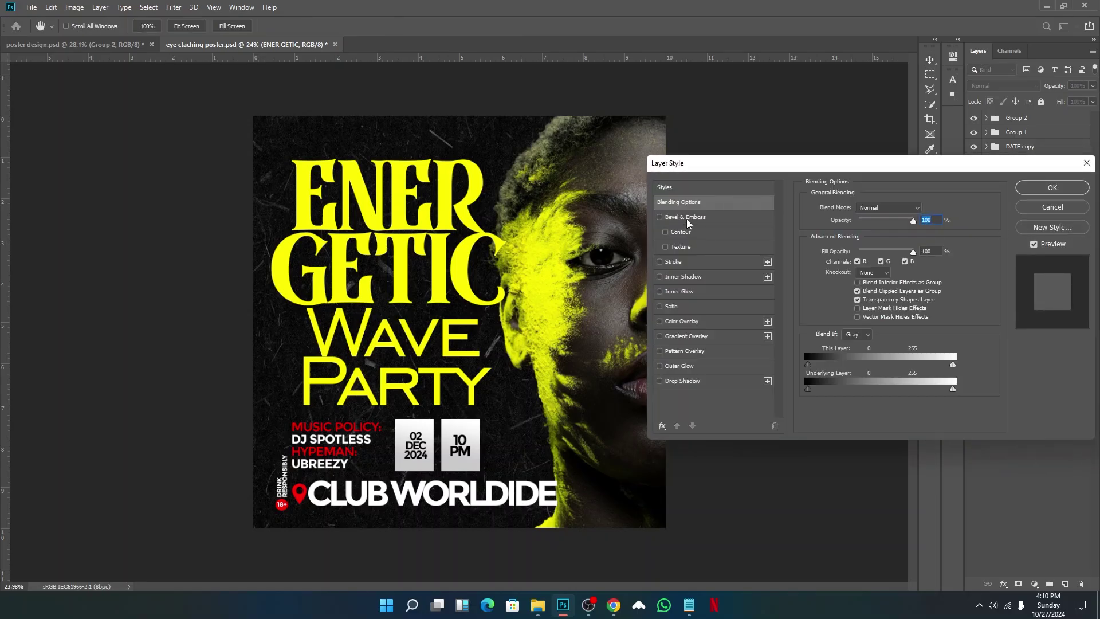
pyautogui.click(687, 217)
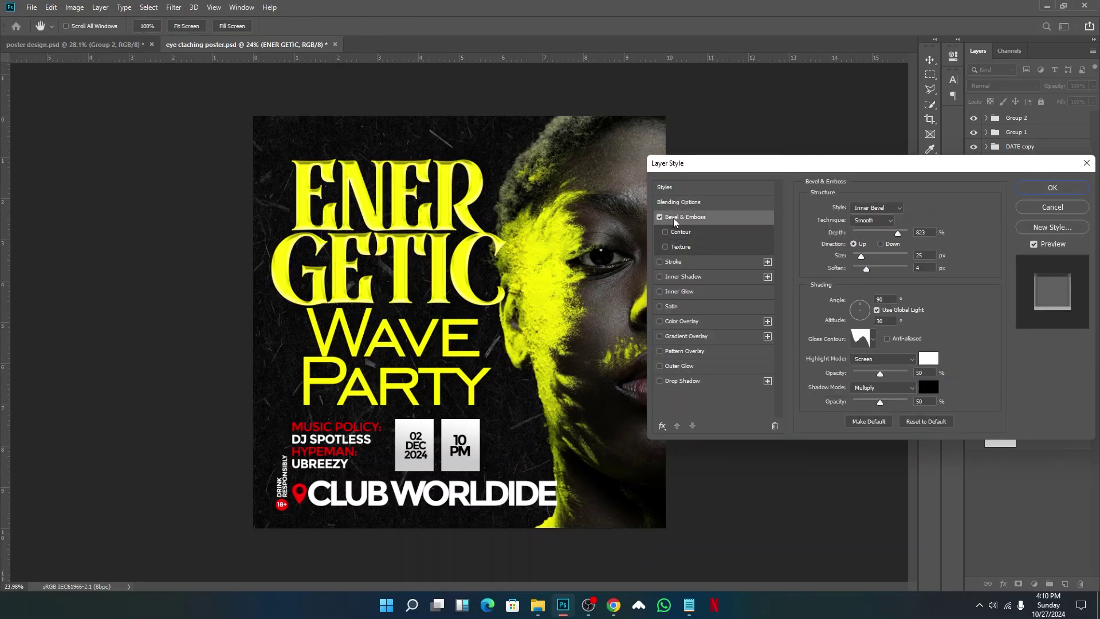
pyautogui.click(872, 339)
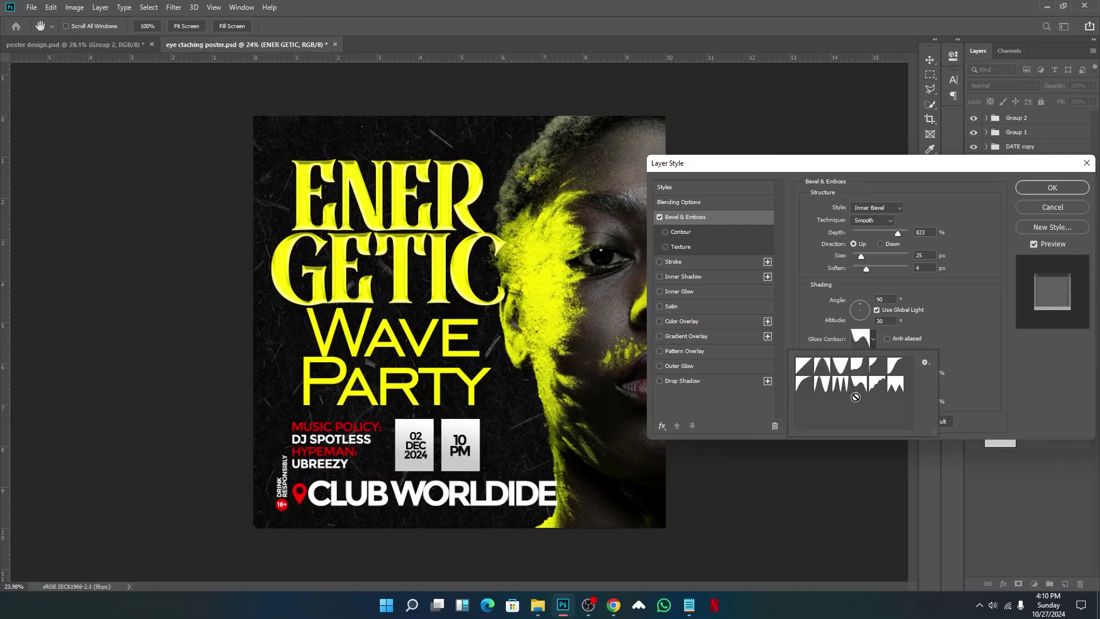
pyautogui.click(940, 321)
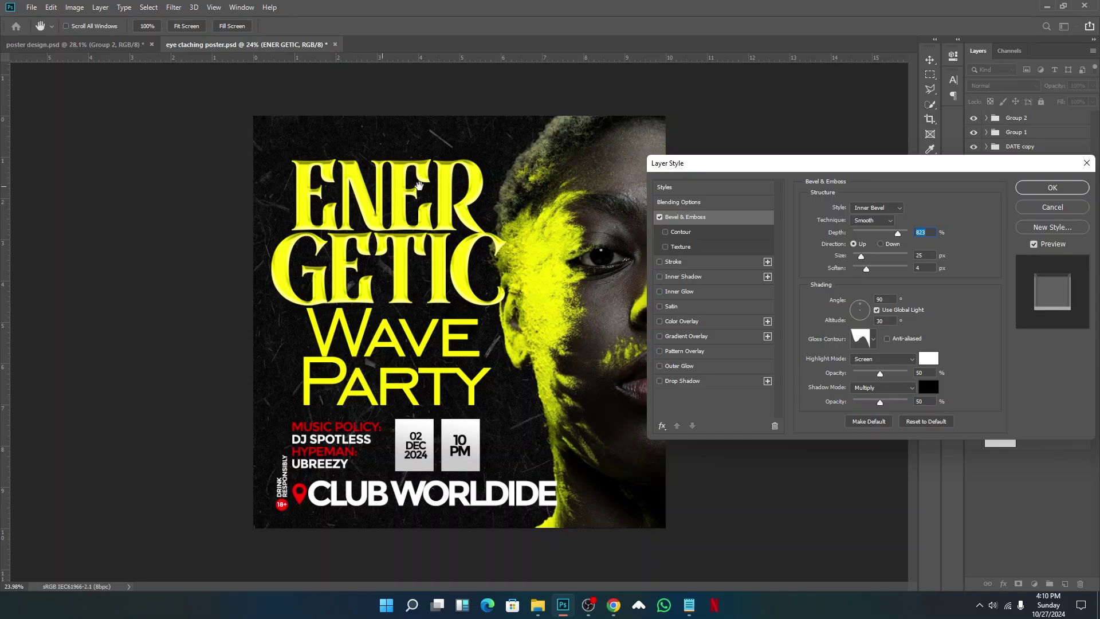
pyautogui.click(1037, 191)
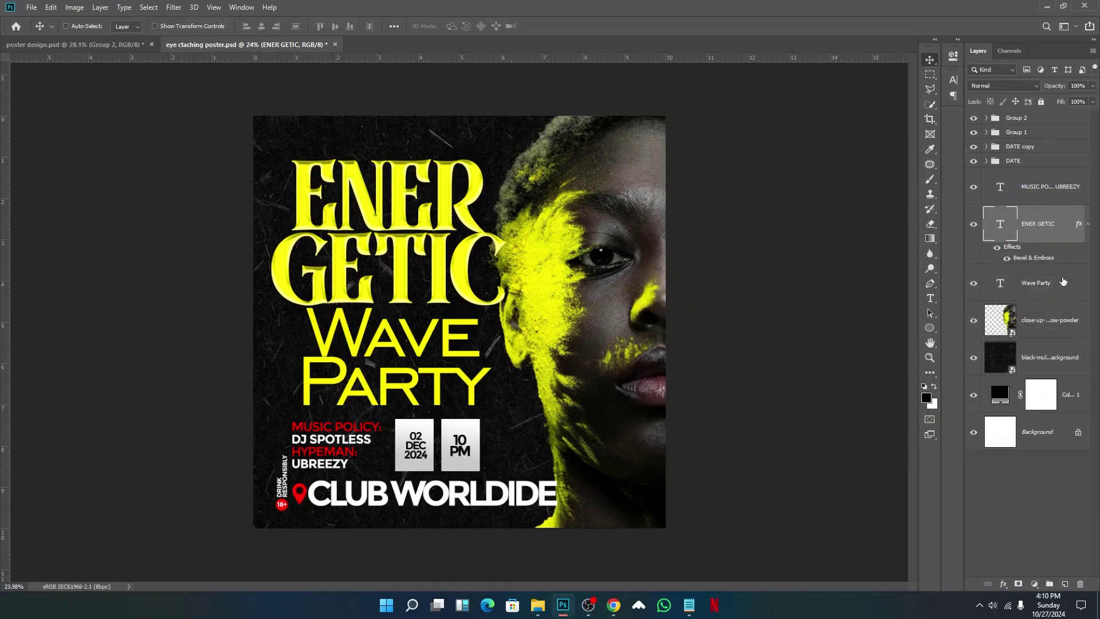
# - Add Bevel & Emboss to the Wave Party title as well
pyautogui.doubleClick(1064, 297)
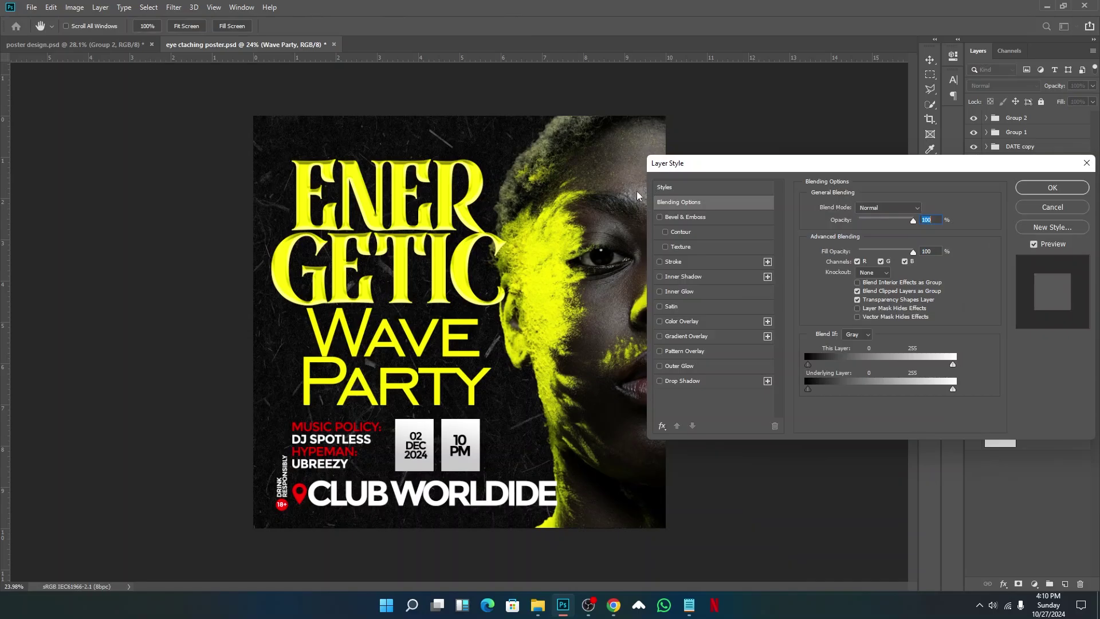
pyautogui.click(673, 219)
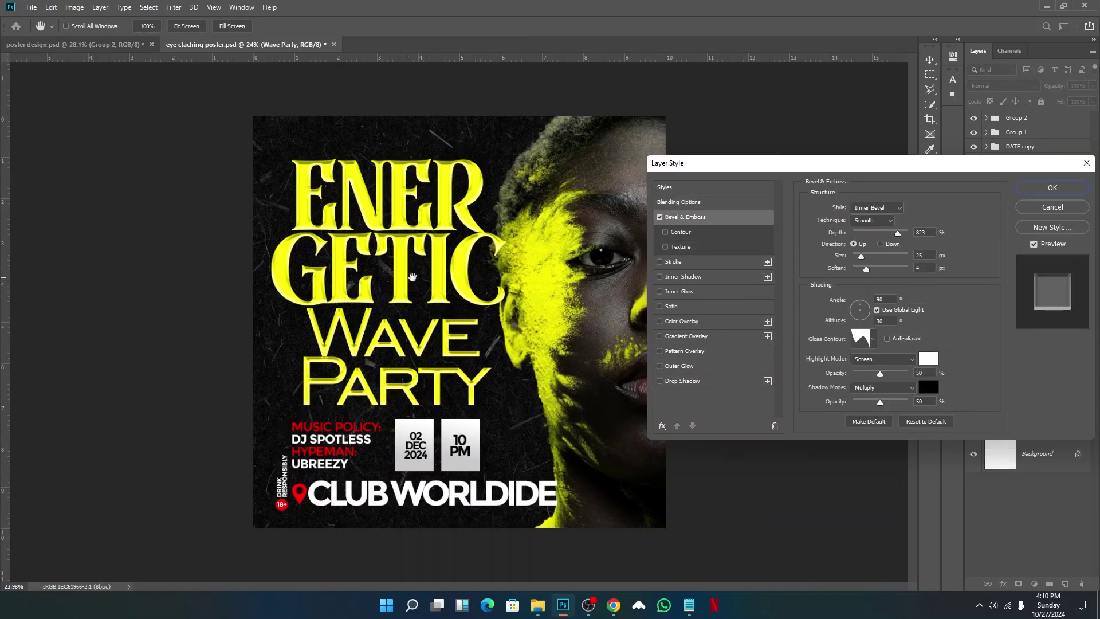
pyautogui.click(1047, 189)
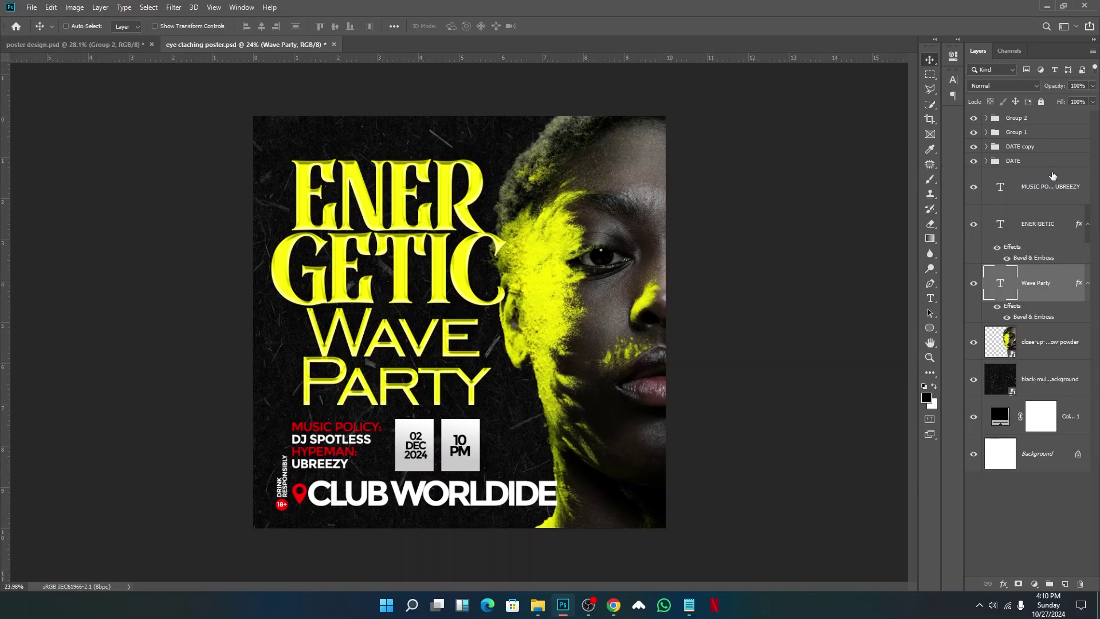
pyautogui.click(1044, 120)
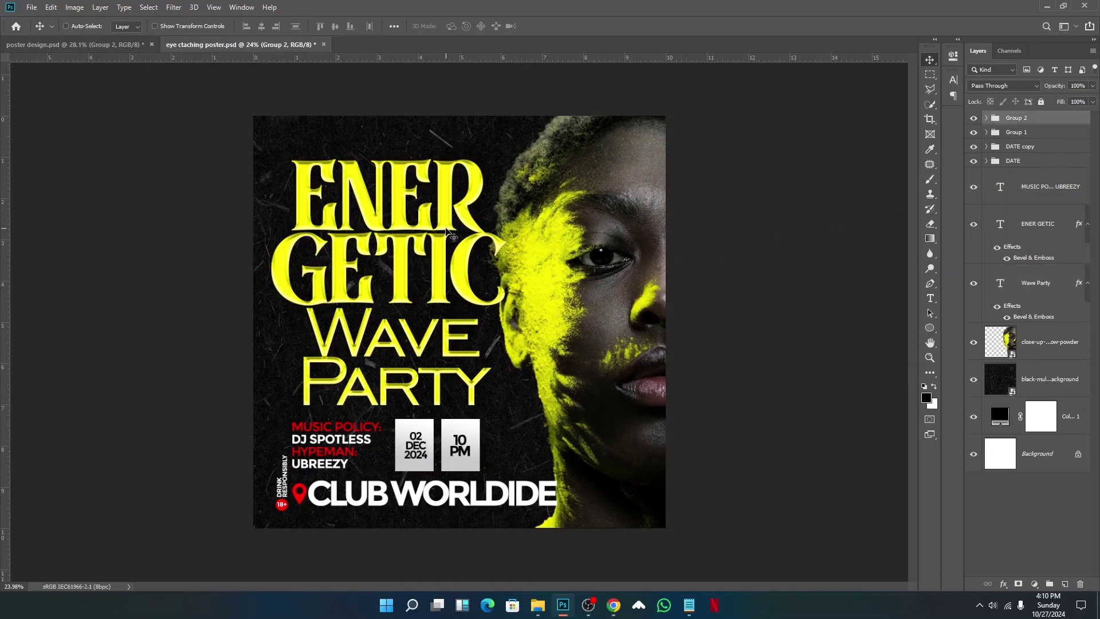
# - Stamp all visible layers into a merged layer and raise its Clarity in Camera Raw
pyautogui.hotkey('ctrl', 'shift', 'alt', 'e')
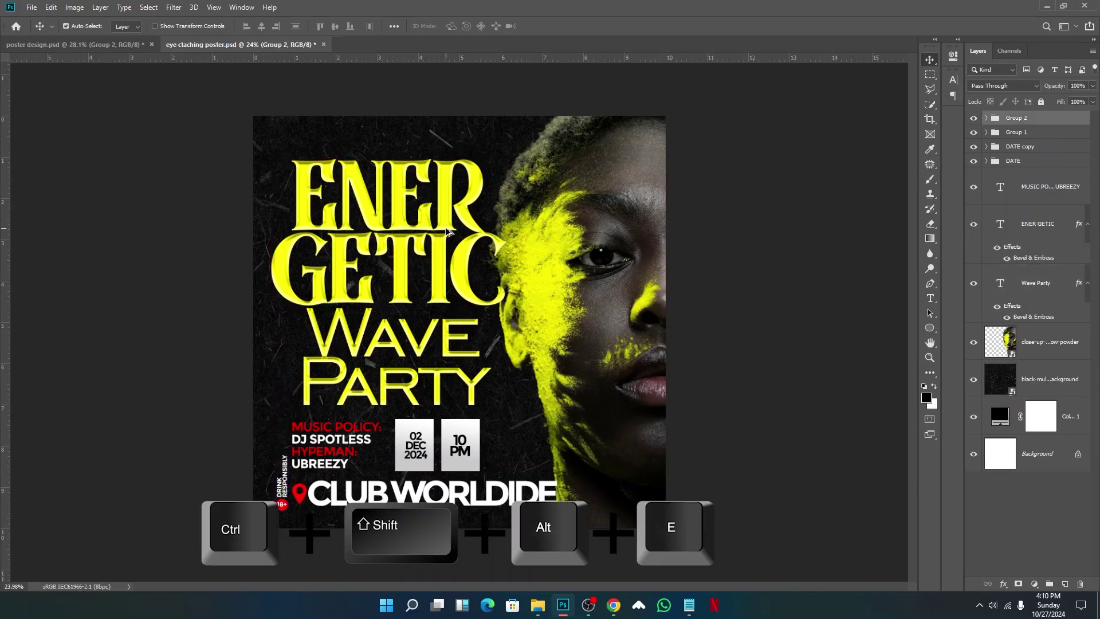
pyautogui.click(174, 7)
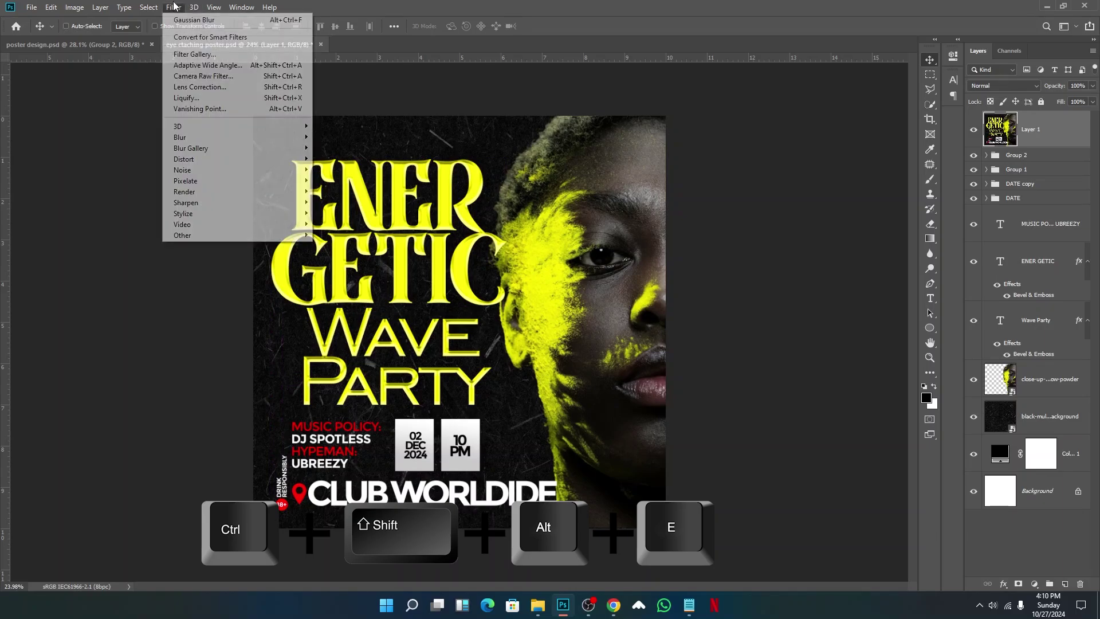
pyautogui.click(195, 76)
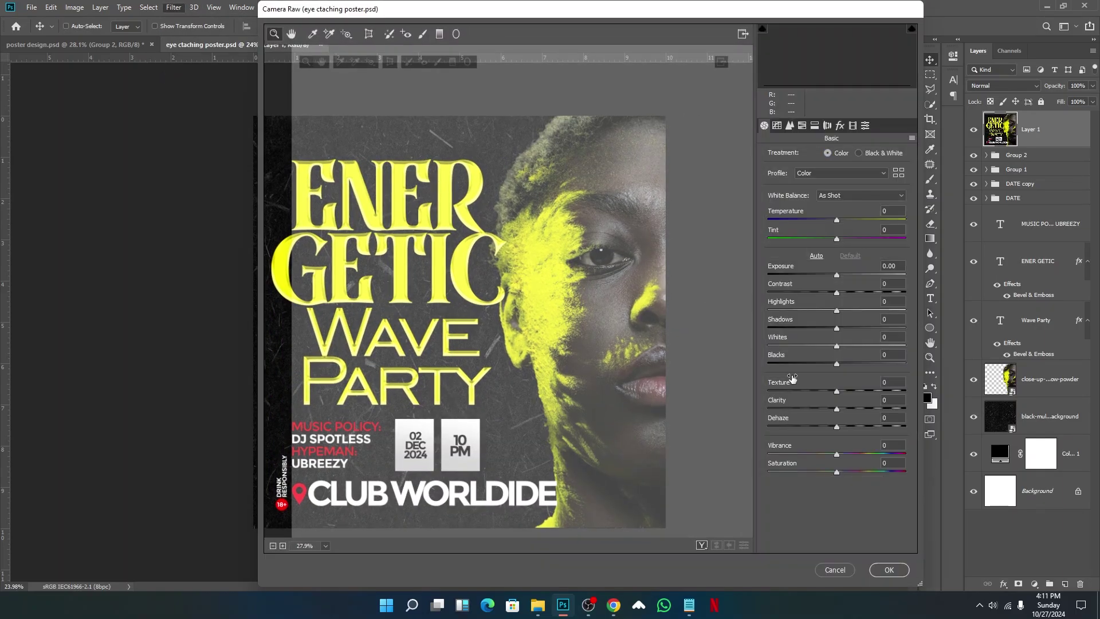
pyautogui.moveTo(836, 408)
pyautogui.mouseDown()
pyautogui.moveTo(858, 409)
pyautogui.moveTo(843, 420)
pyautogui.mouseUp()
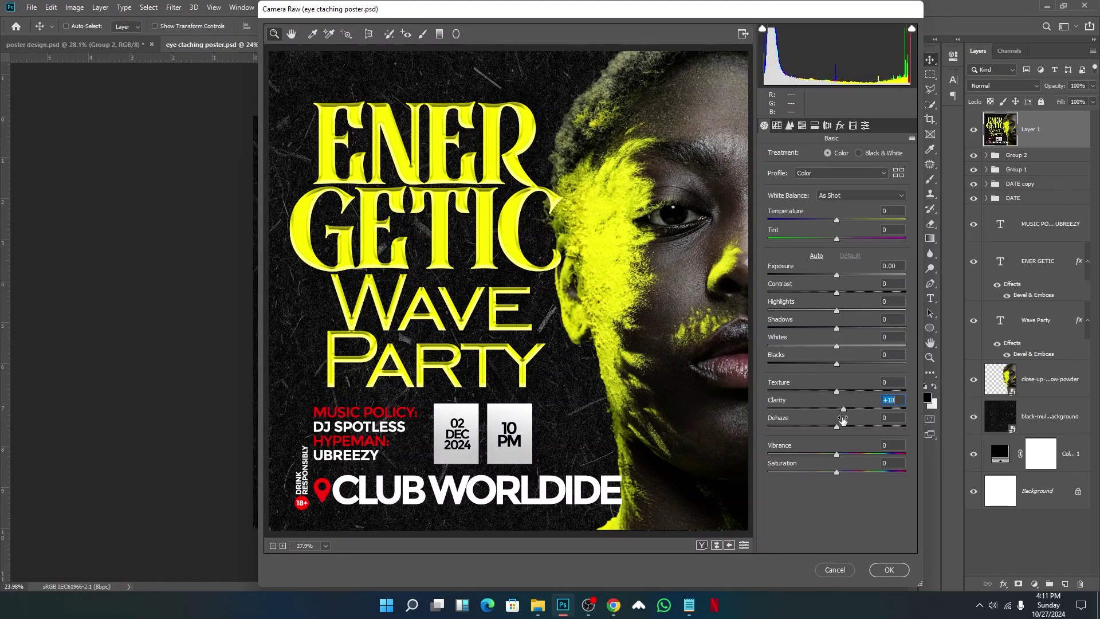
pyautogui.click(889, 569)
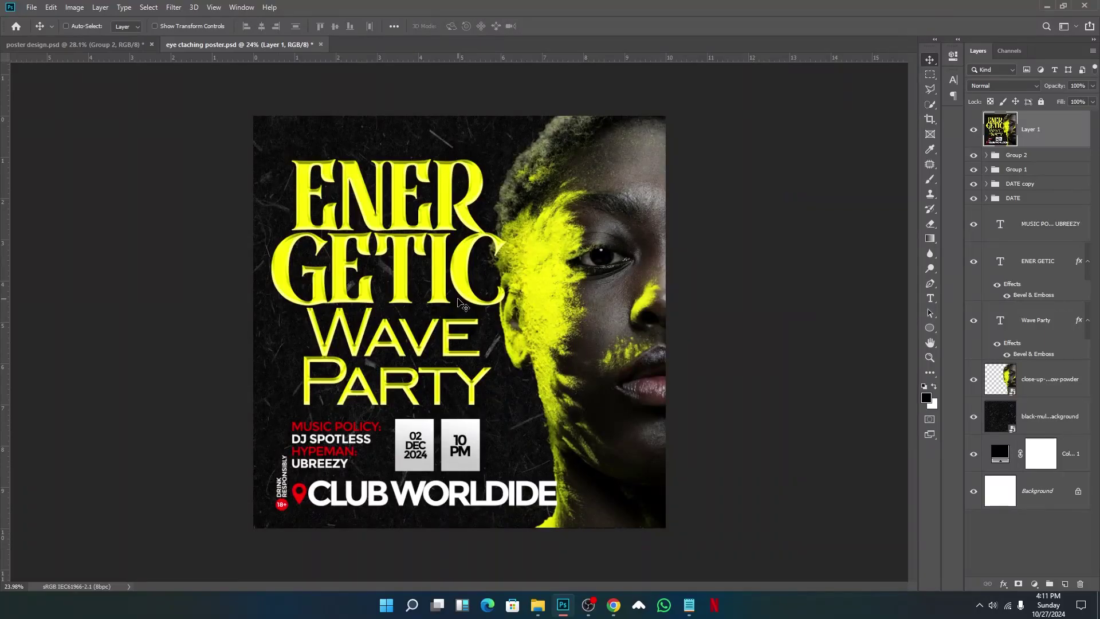
# - Save the flyer as eye ctaching poster.psd
pyautogui.hotkey('ctrl', 's')
pyautogui.scroll(2, 485, 310)
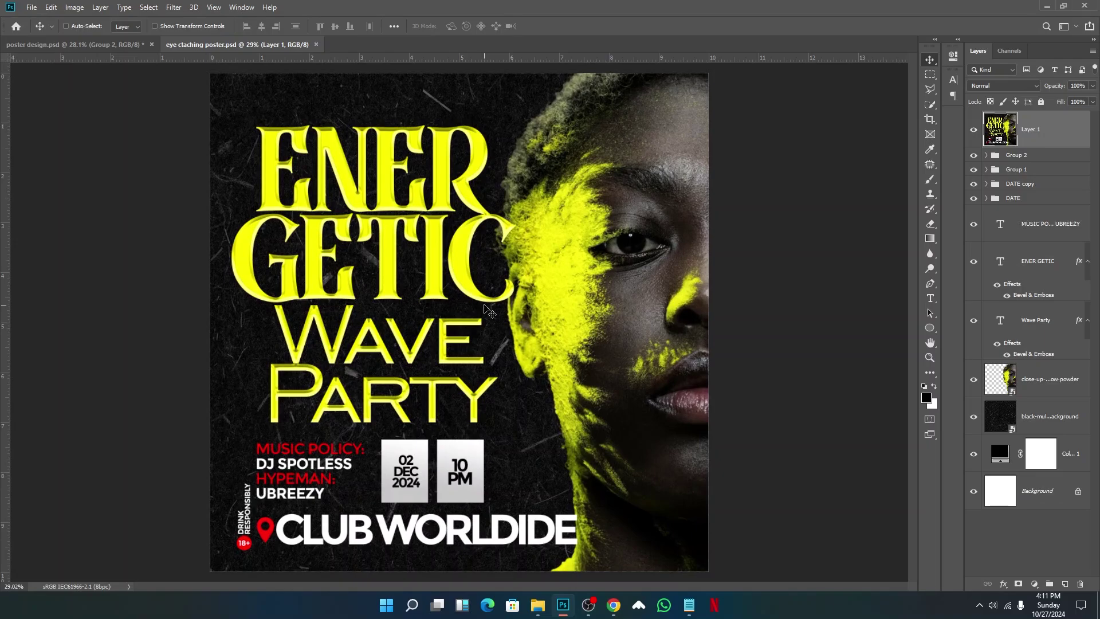